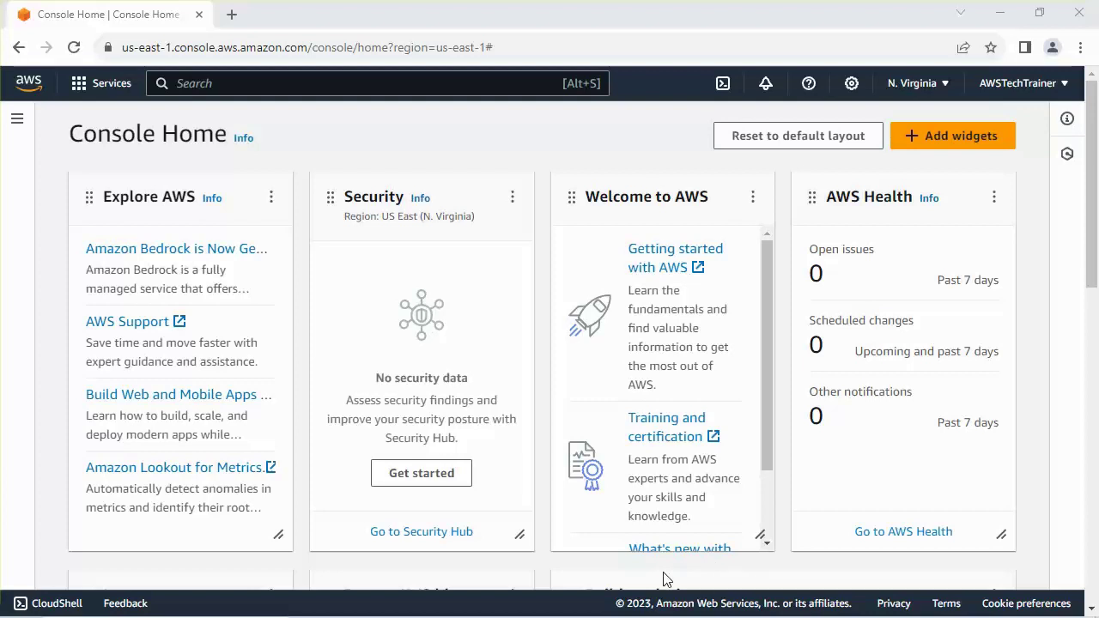
Find the EC2 service with the search "ec2" and start launching a new instance from its dashboard
left_click(181, 84)
type("ec2")
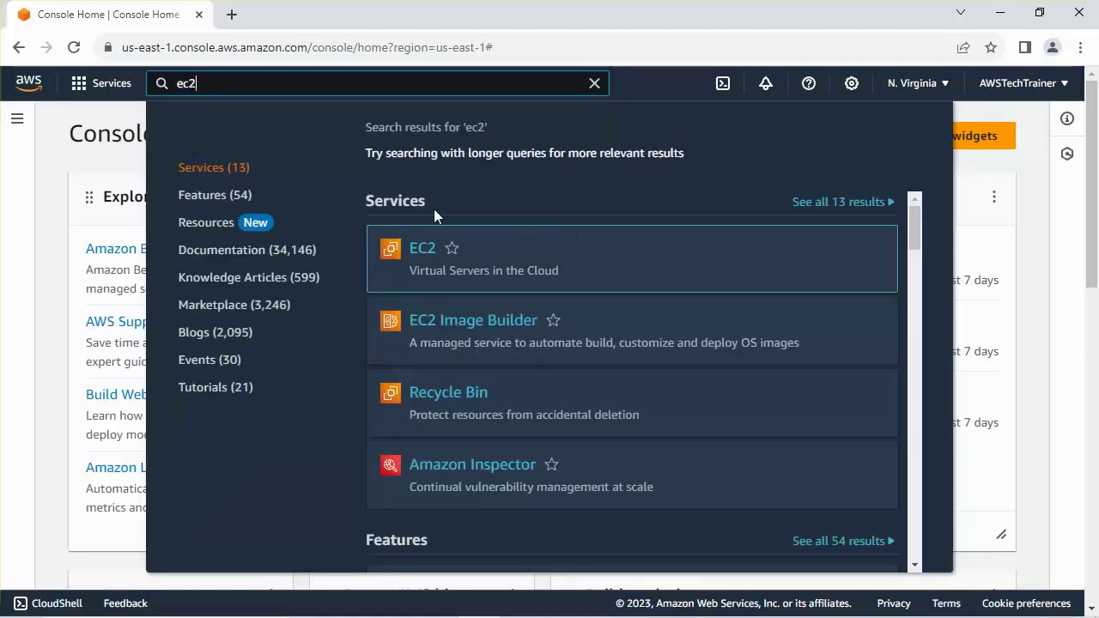
left_click(425, 249)
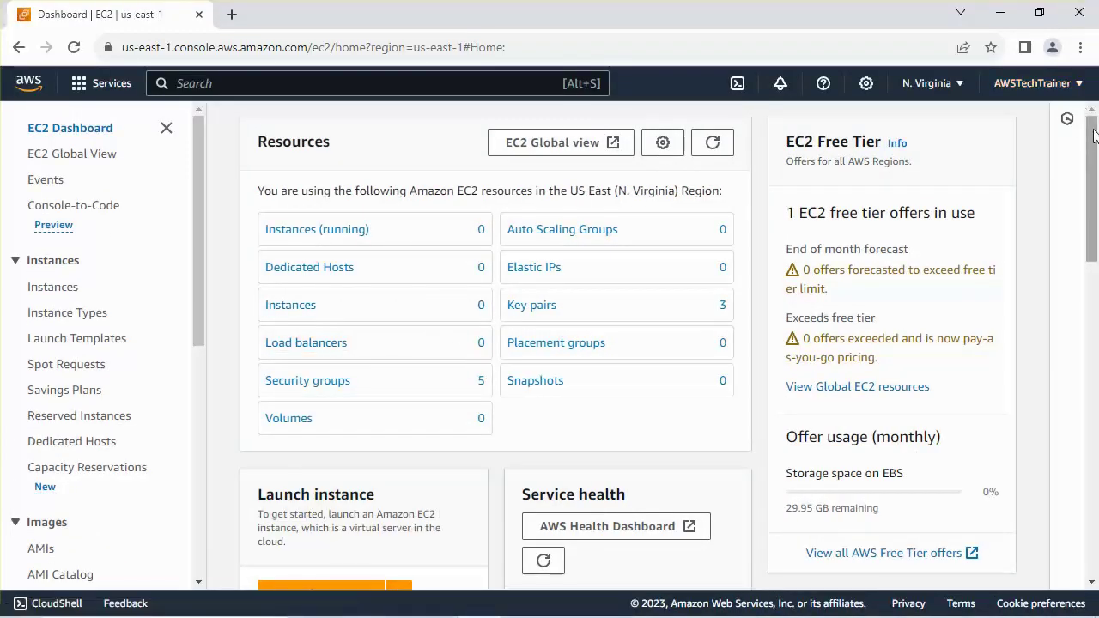
scroll(360, 446, "down", 1)
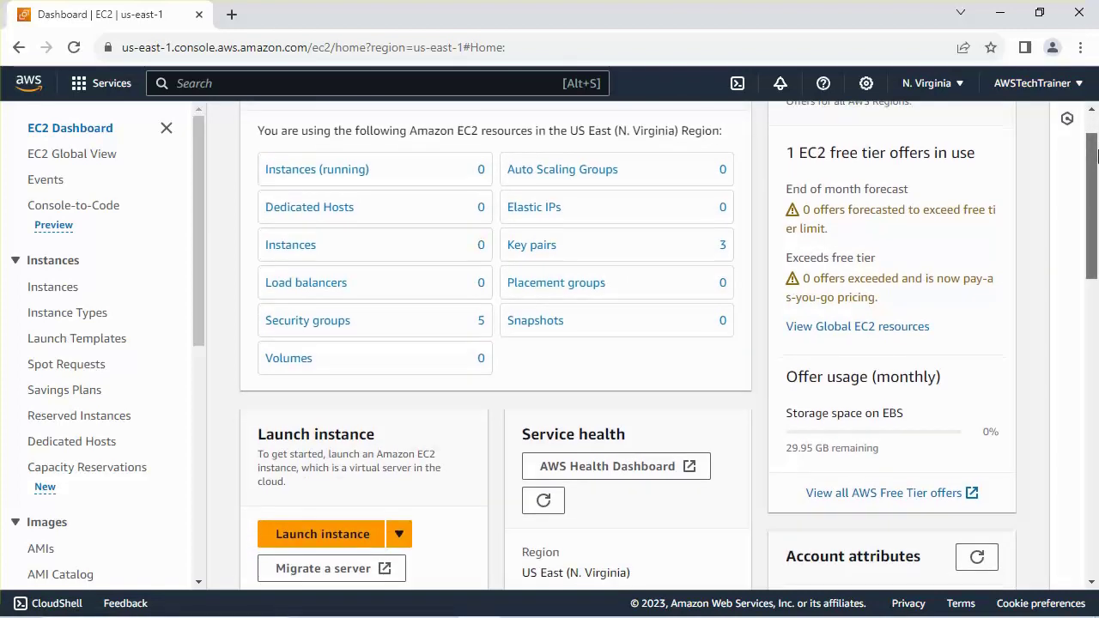
left_click(325, 535)
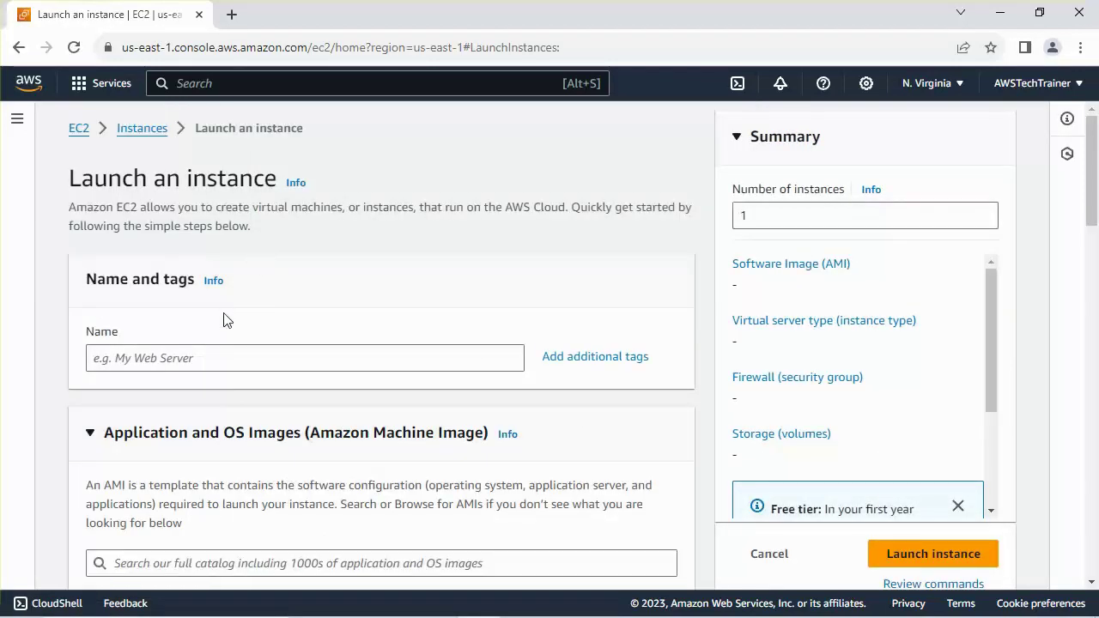
Name the new instance "Windows Server"
left_click(220, 357)
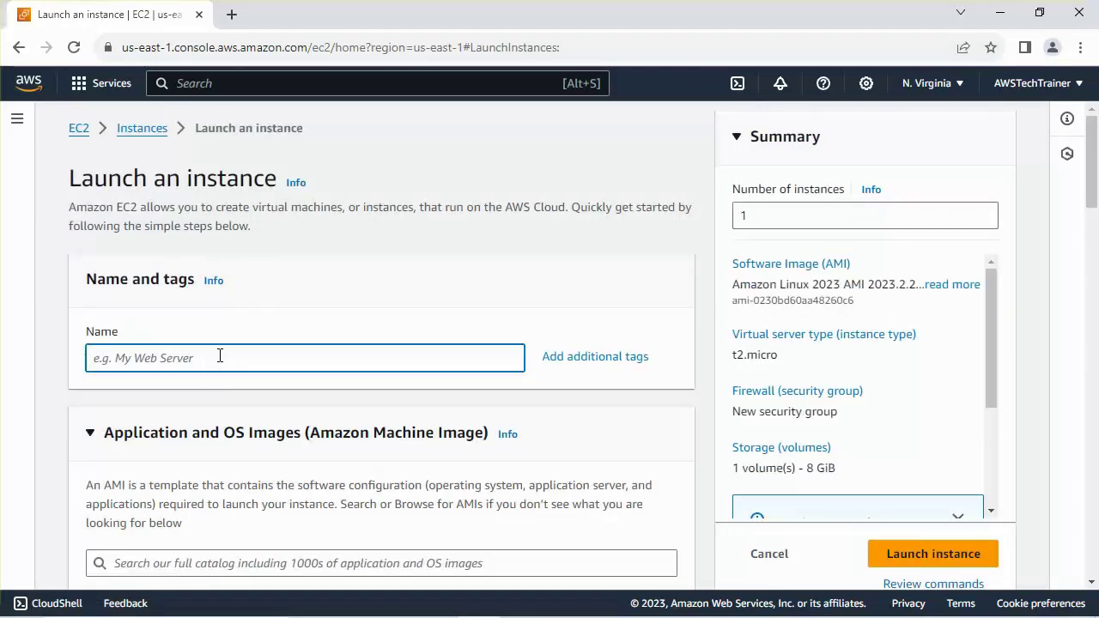
type("Windows")
type("S")
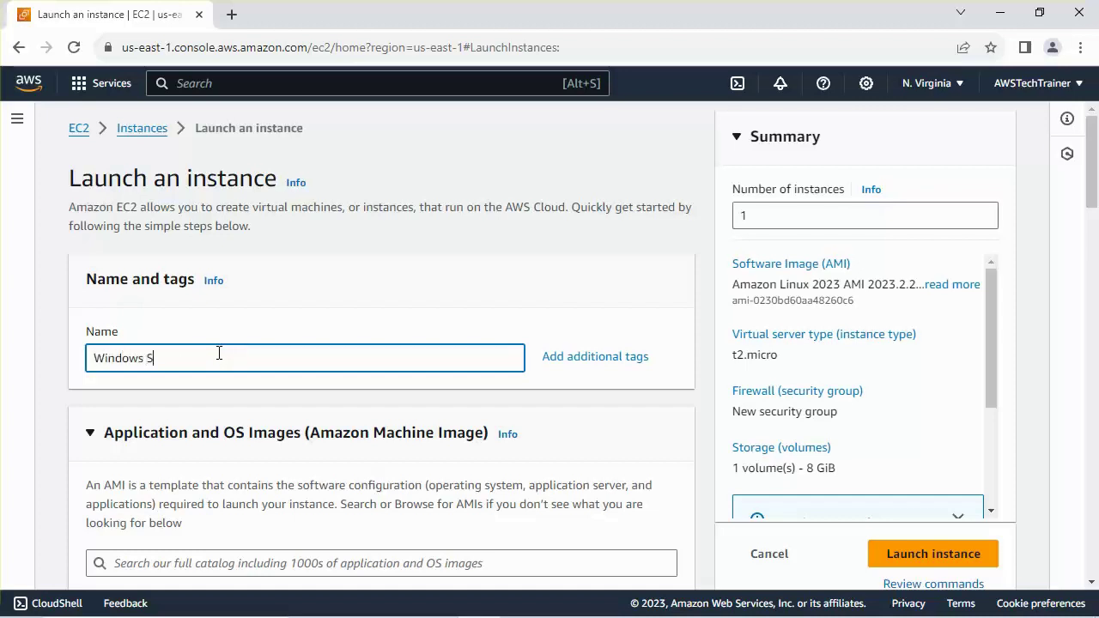
type("erver")
Choose Windows as the operating system and Microsoft Windows Server 2019 Base as the machine image
left_click_drag(1095, 191, 1093, 240)
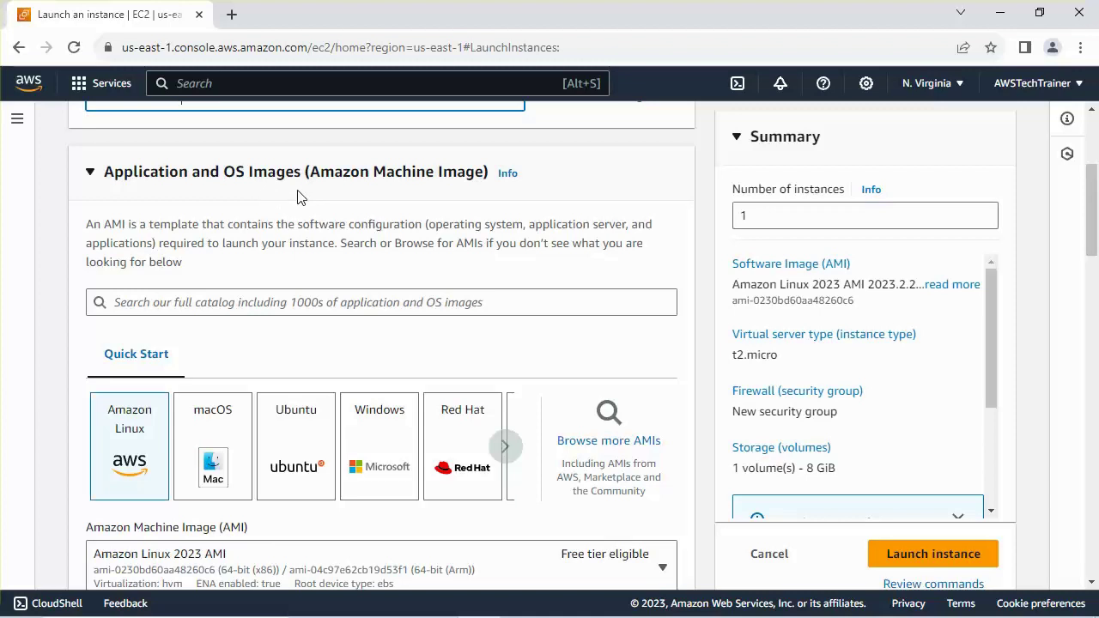
left_click(370, 424)
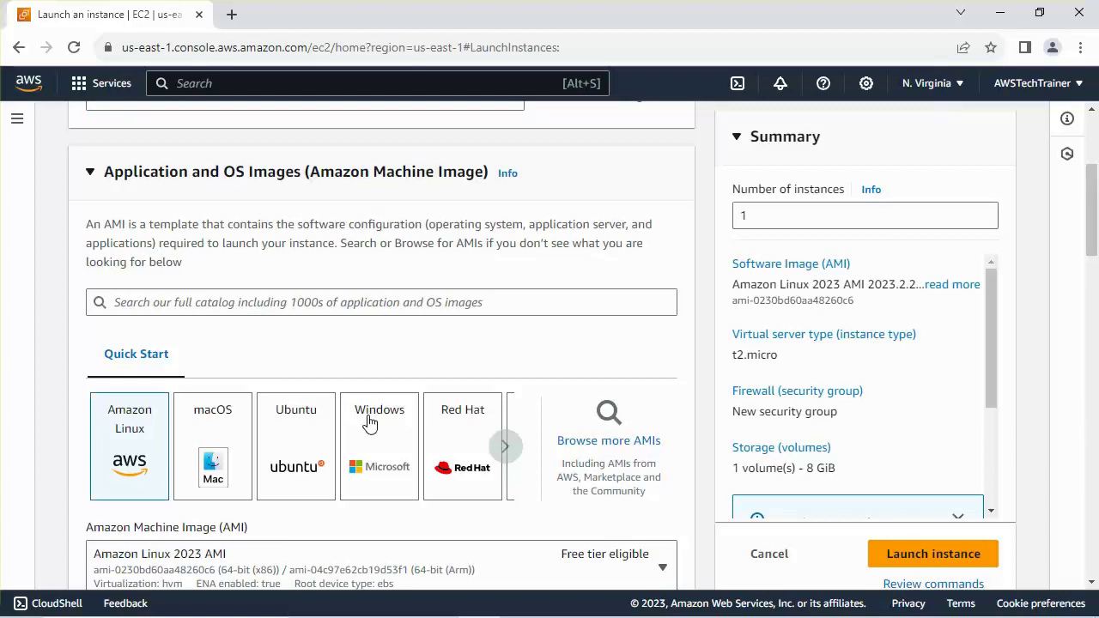
left_click(369, 424)
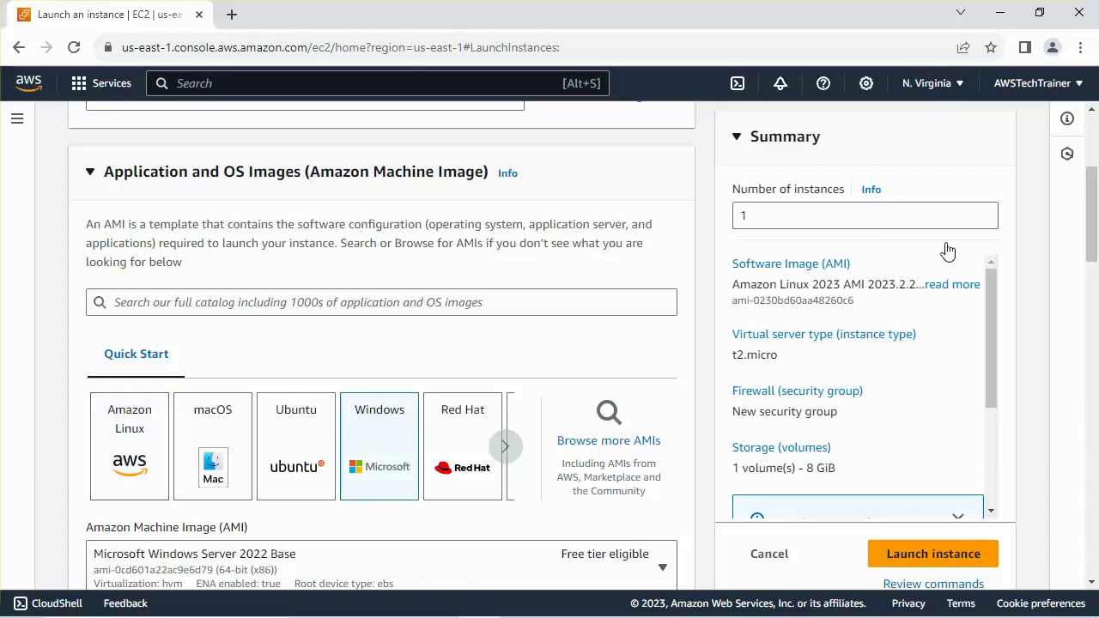
left_click_drag(1095, 198, 1096, 237)
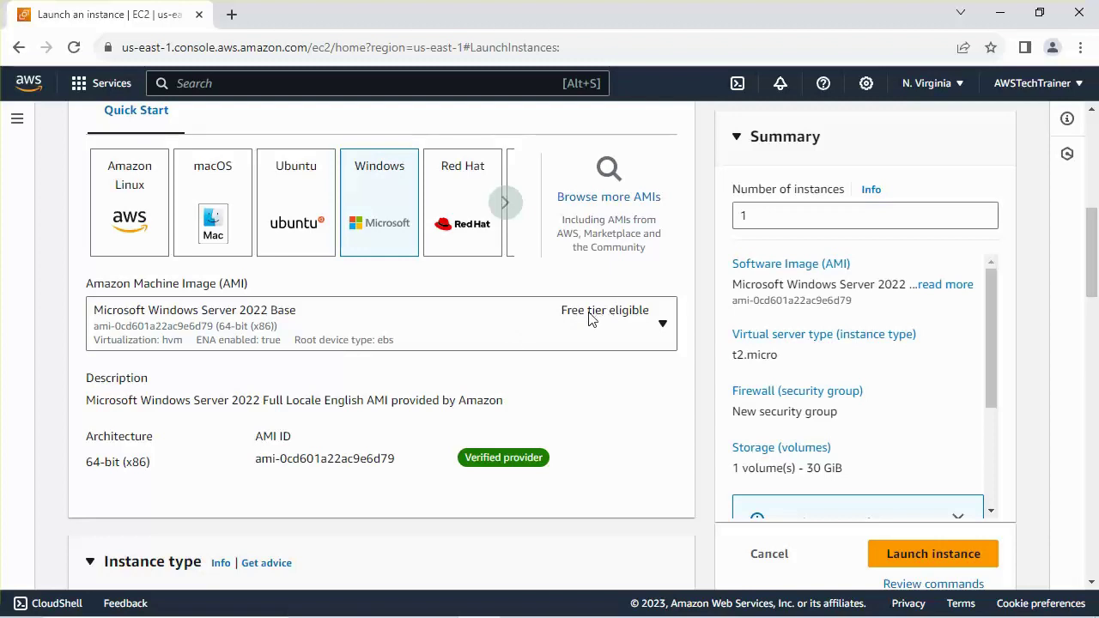
left_click(662, 327)
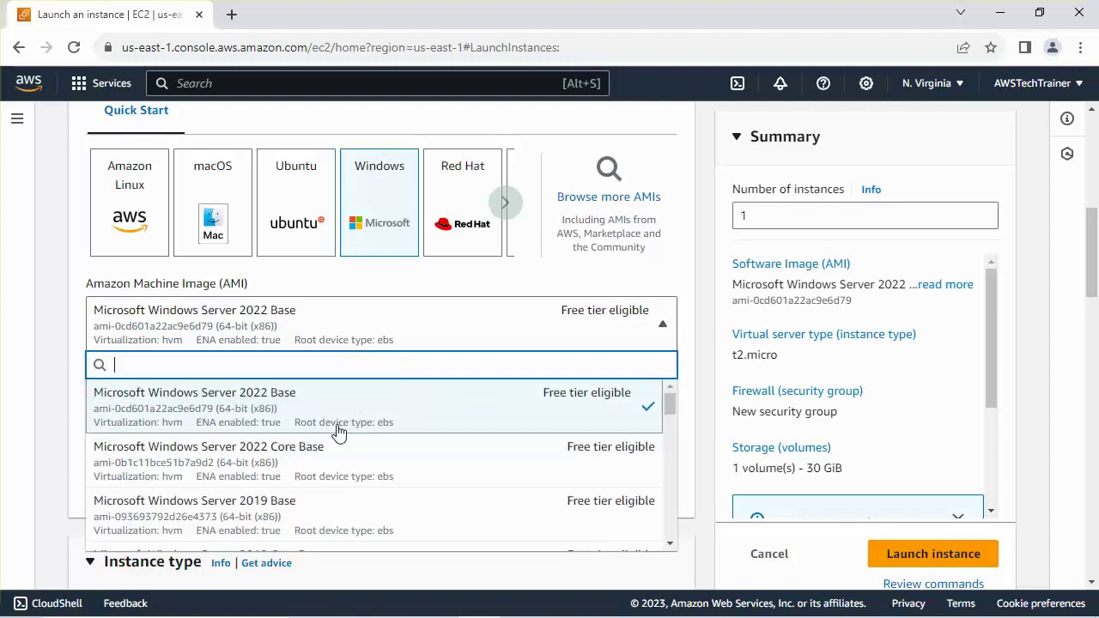
left_click(266, 512)
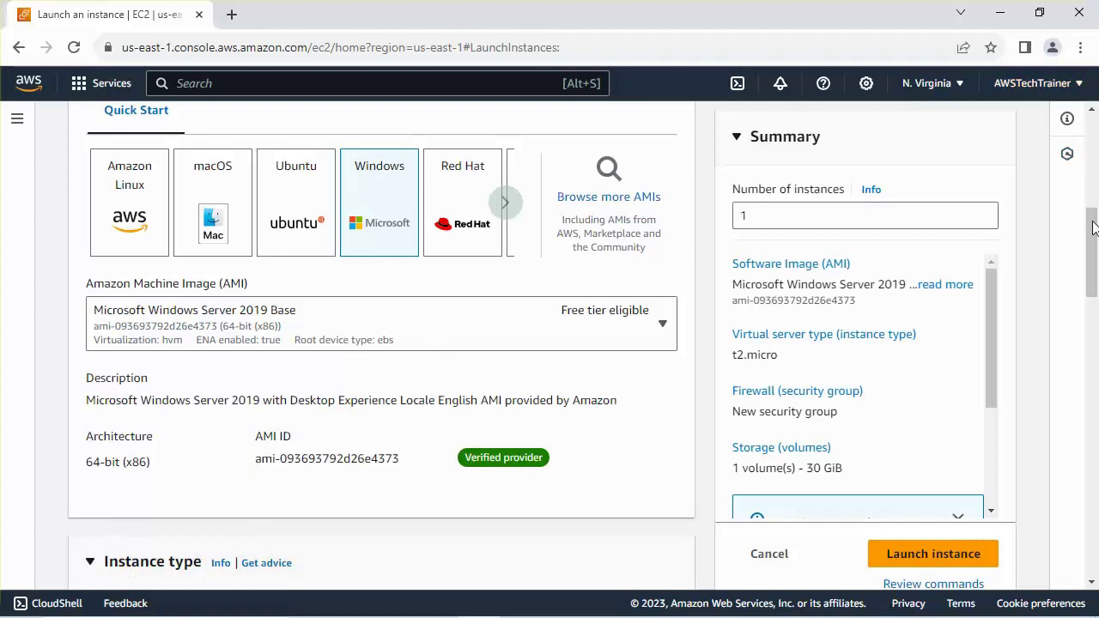
Create a new RSA key pair named "WinServerKeyPair" in .pem format for logging in to the instance
scroll(309, 371, "down", 4)
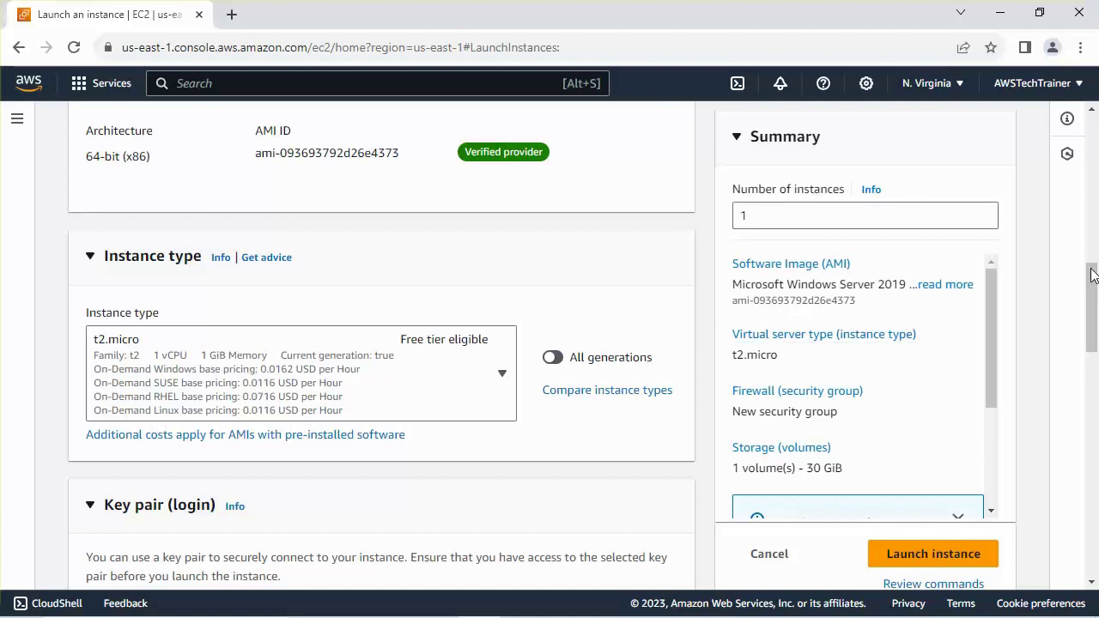
left_click_drag(1092, 273, 1094, 320)
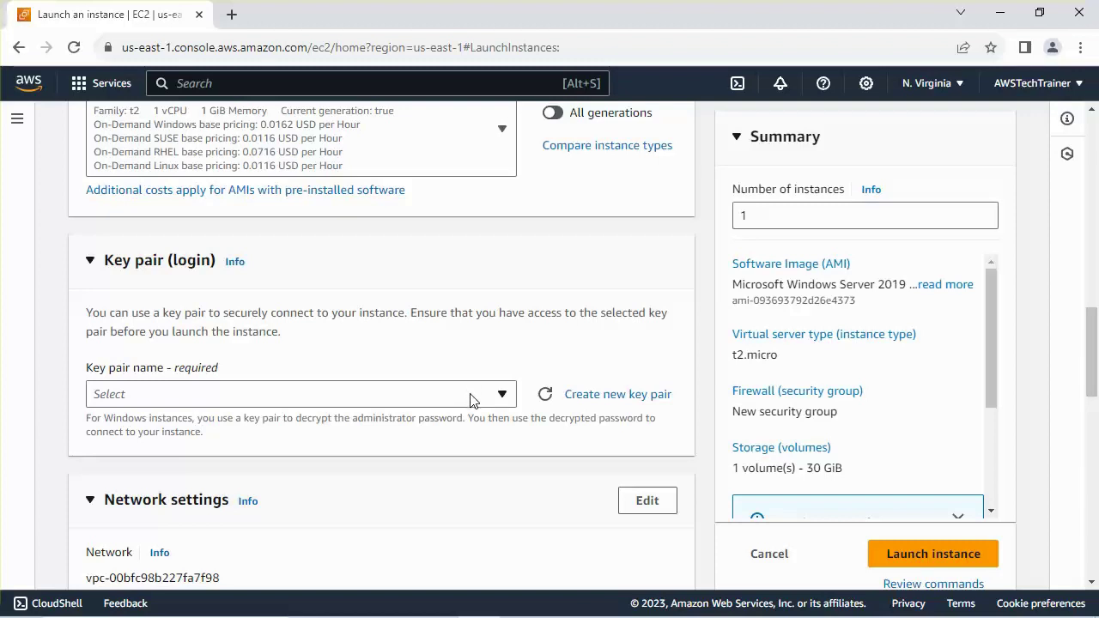
left_click(604, 397)
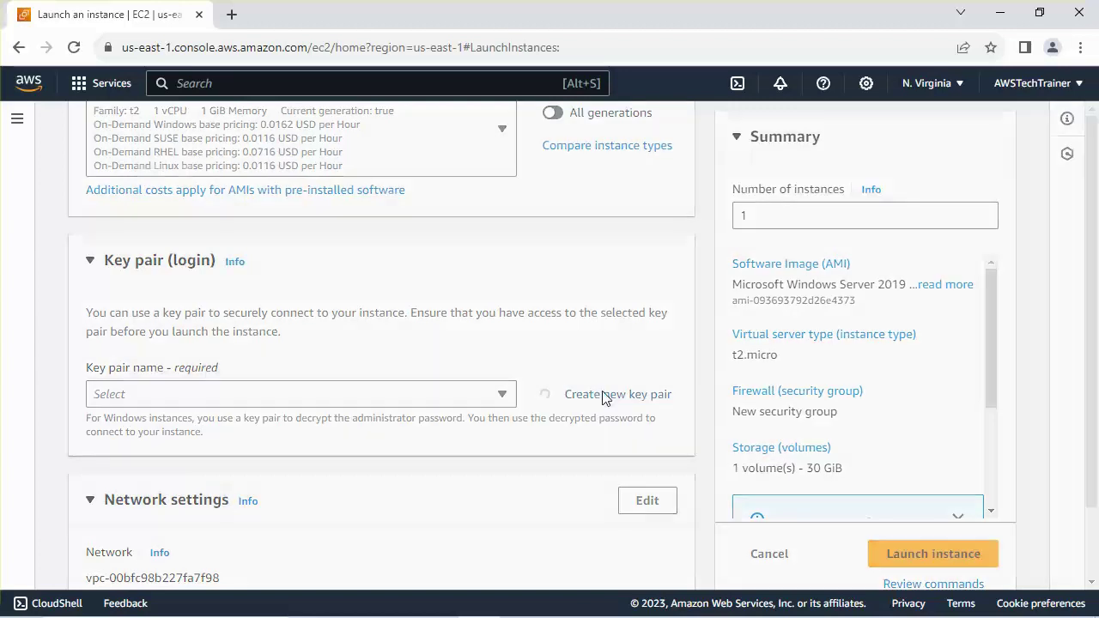
left_click(398, 234)
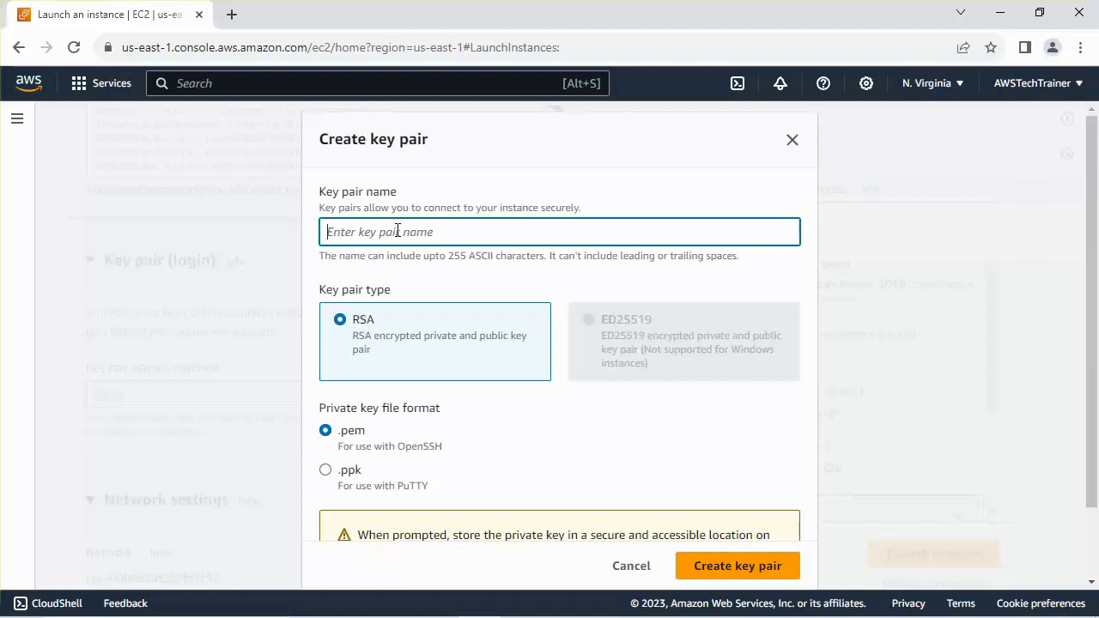
type("WinServerKeyPair")
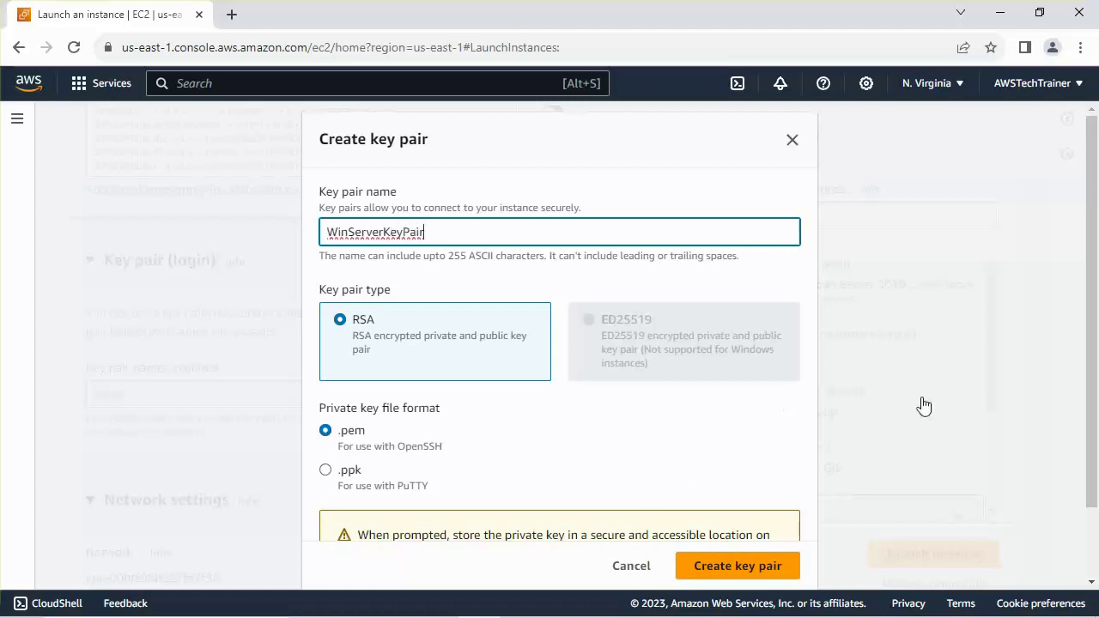
scroll(1097, 371, "down", 1)
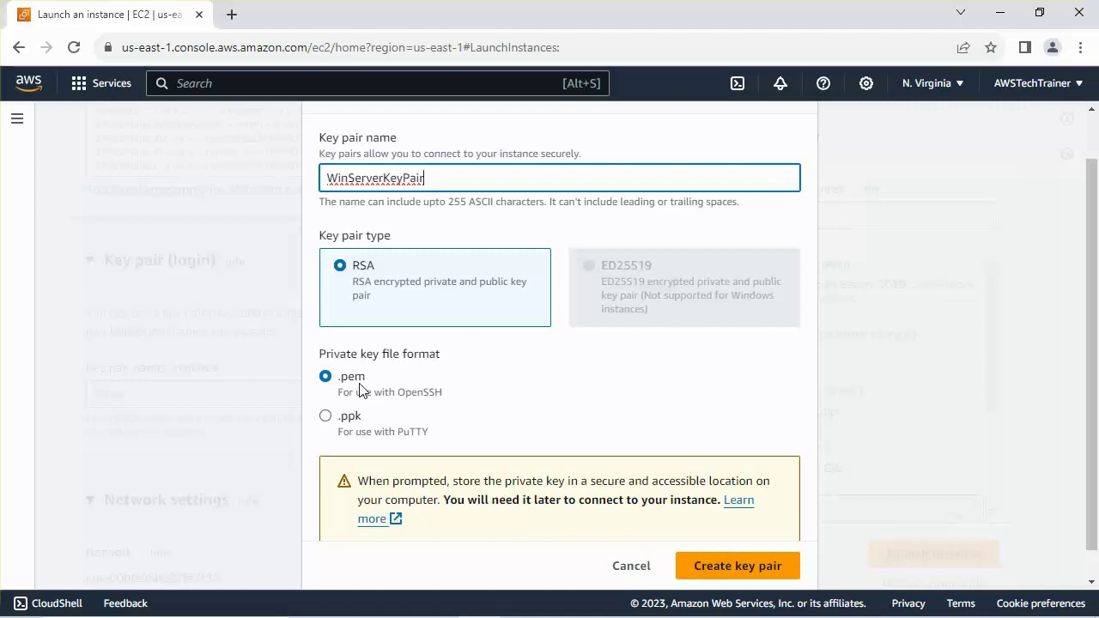
left_click(729, 571)
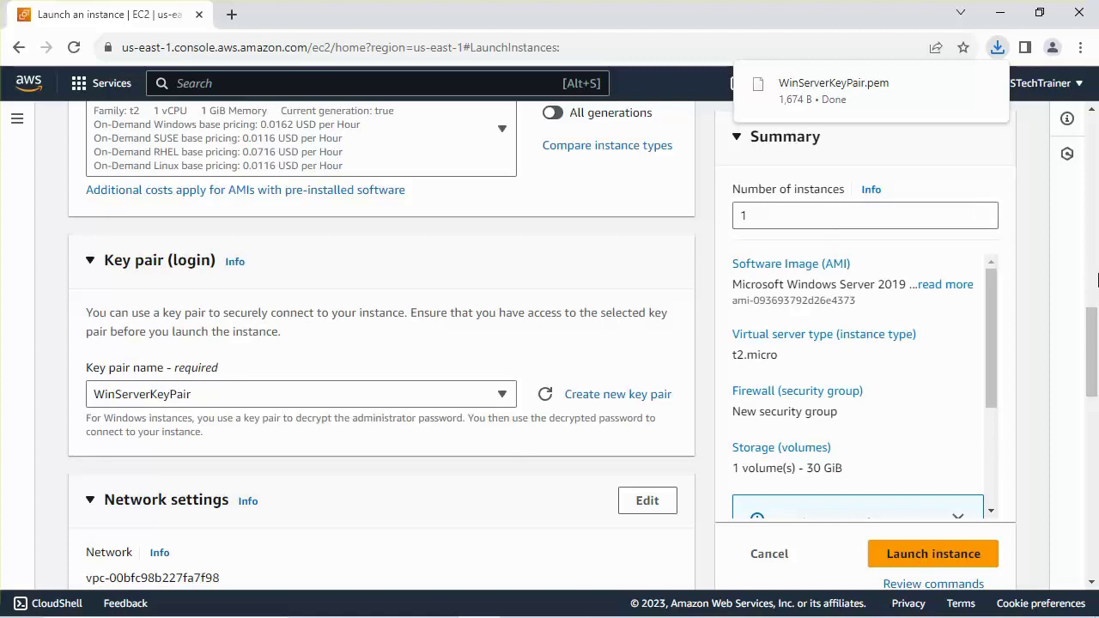
Make the network settings editable, name the new security group "Windows Server SG" and clear its default description
left_click_drag(1092, 320, 968, 346)
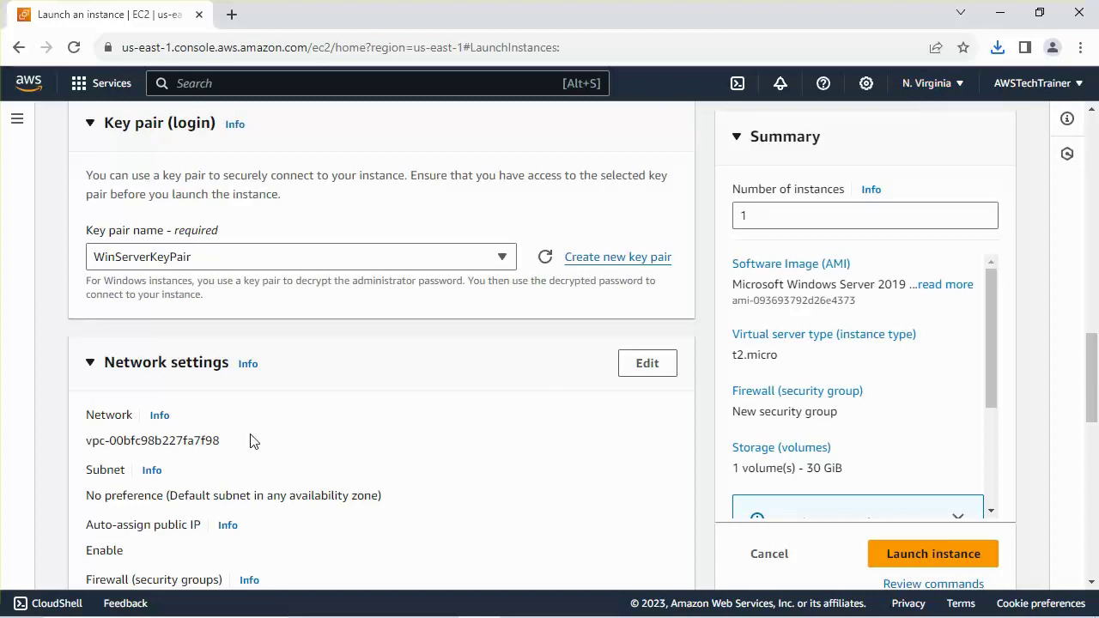
left_click(647, 366)
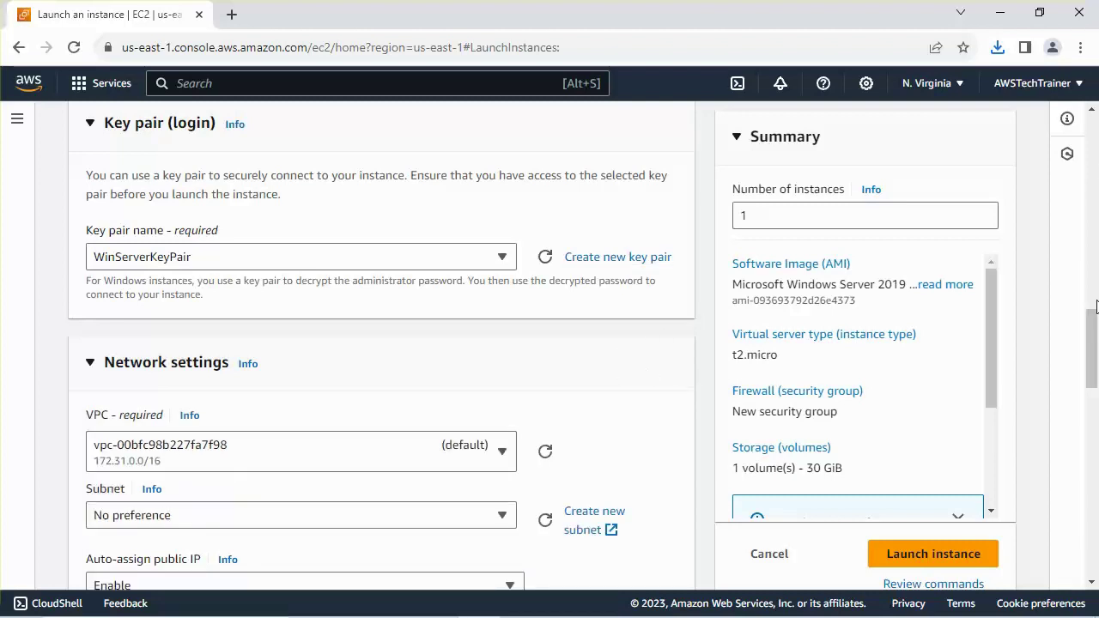
scroll(1095, 360, "down", 1)
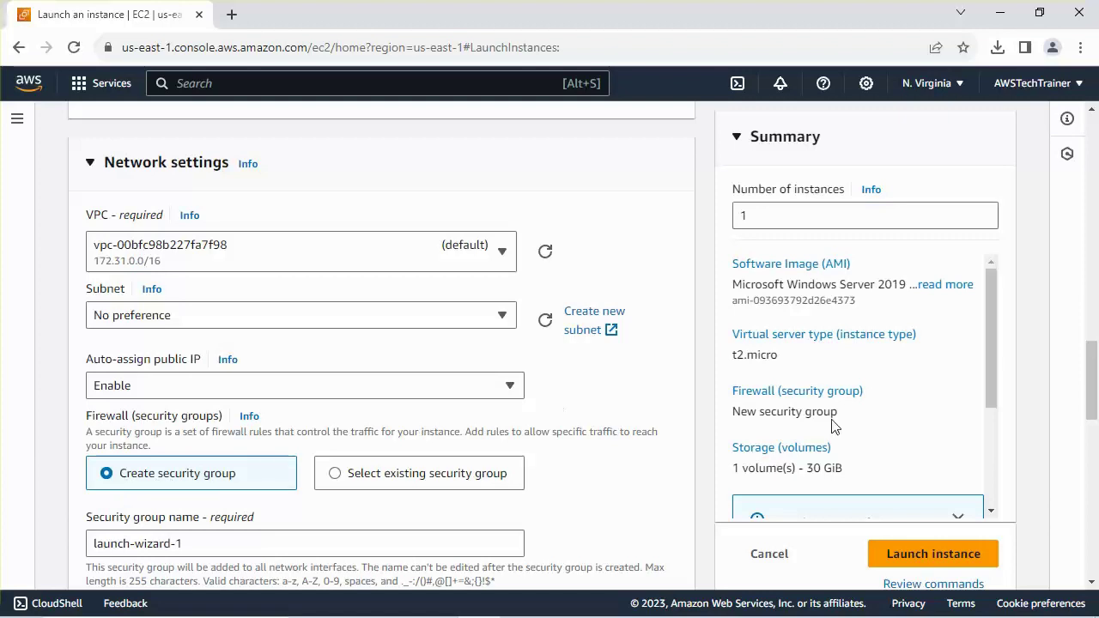
left_click_drag(1096, 366, 1093, 393)
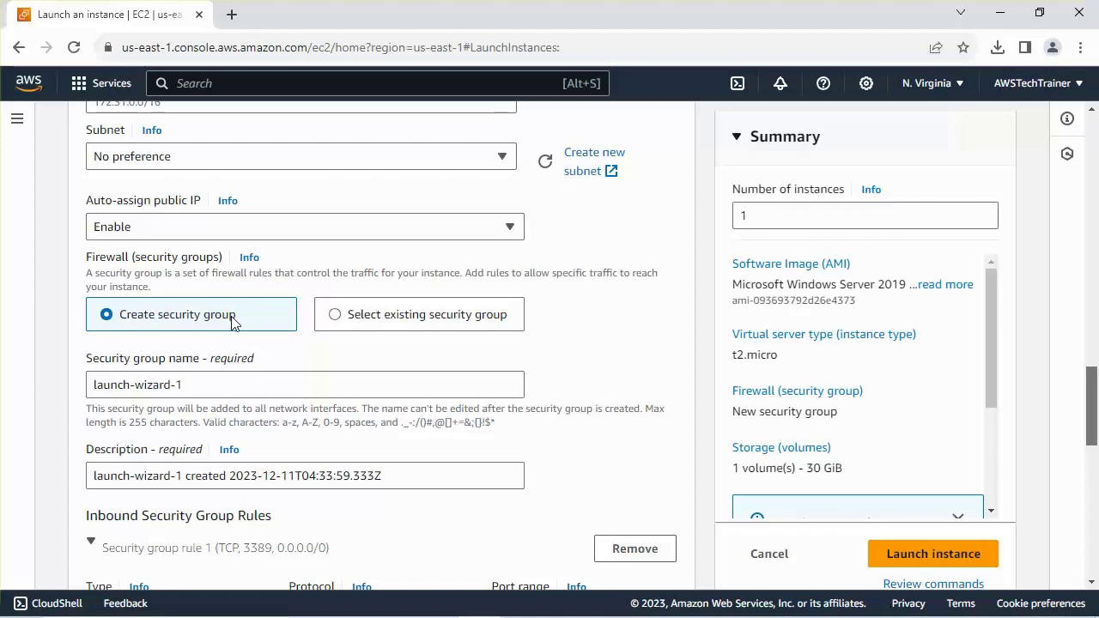
left_click(212, 384)
left_click_drag(197, 385, 3, 403)
key("BackSpace")
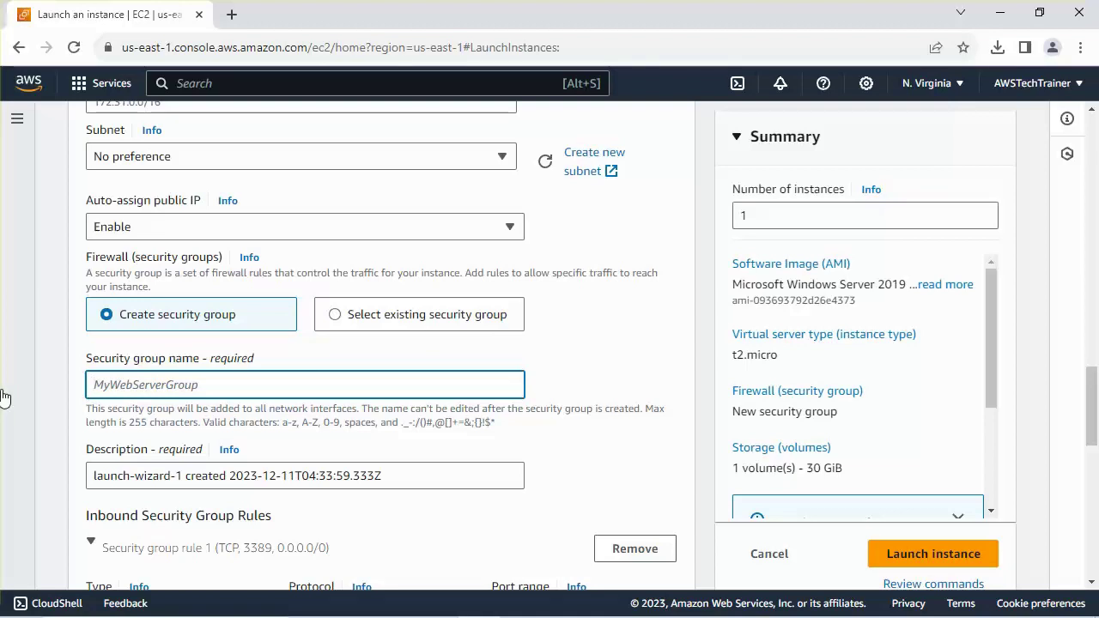
type("Windows ")
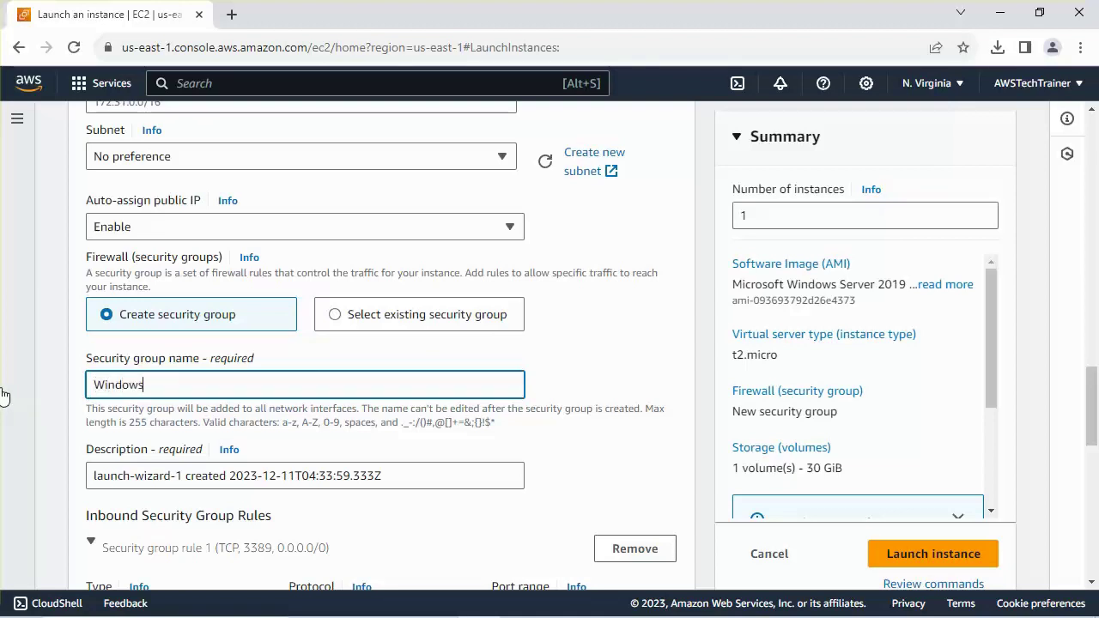
type("Server SG")
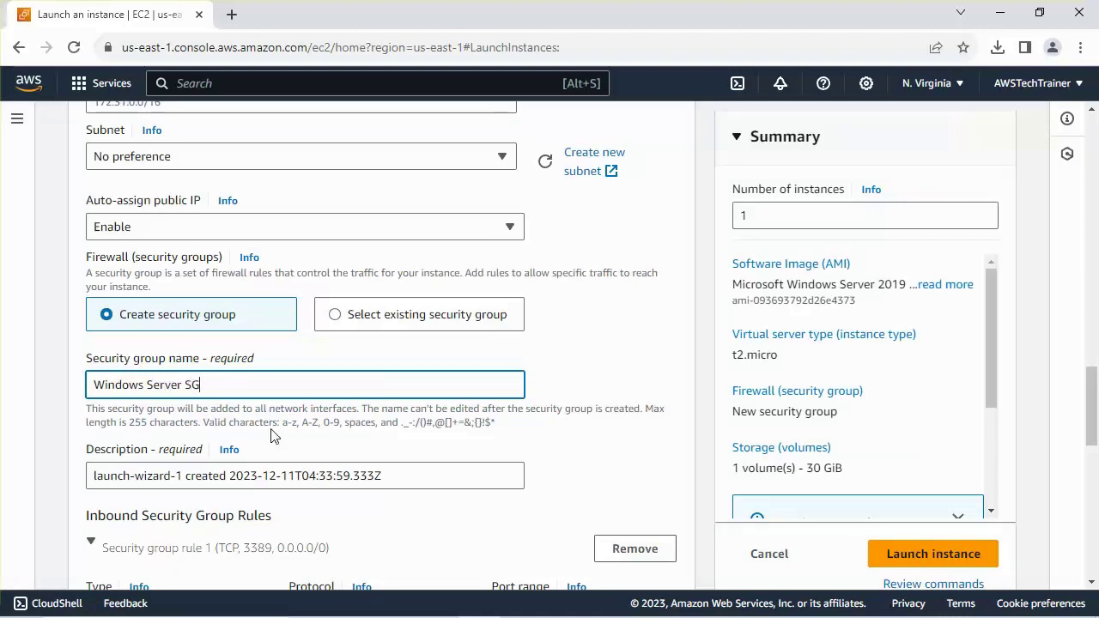
triple_click(266, 474)
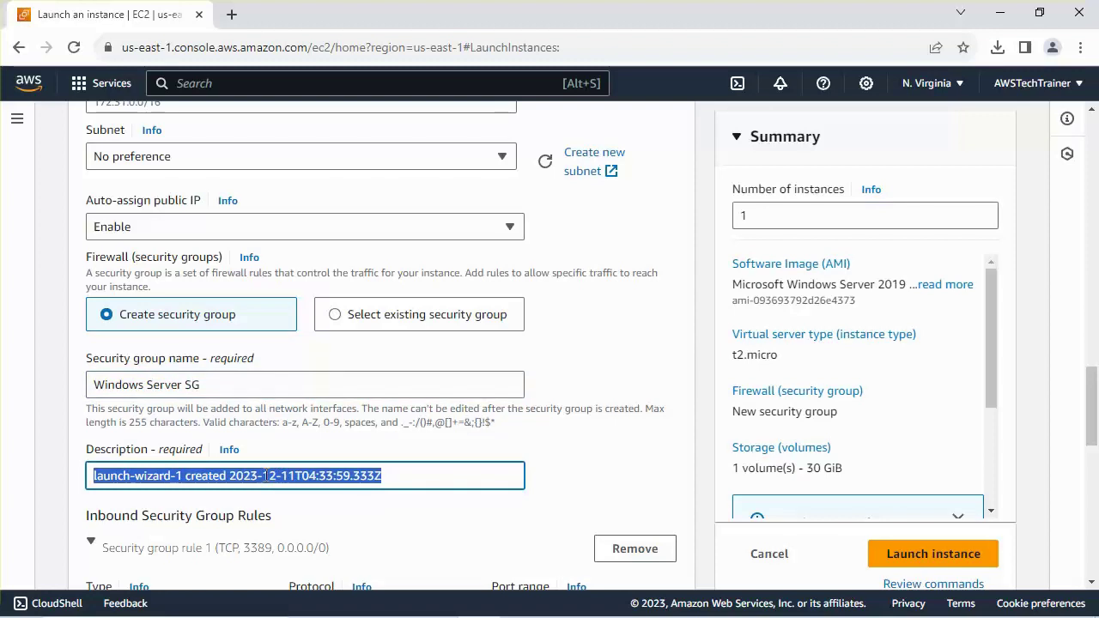
key("BackSpace")
type("Einf")
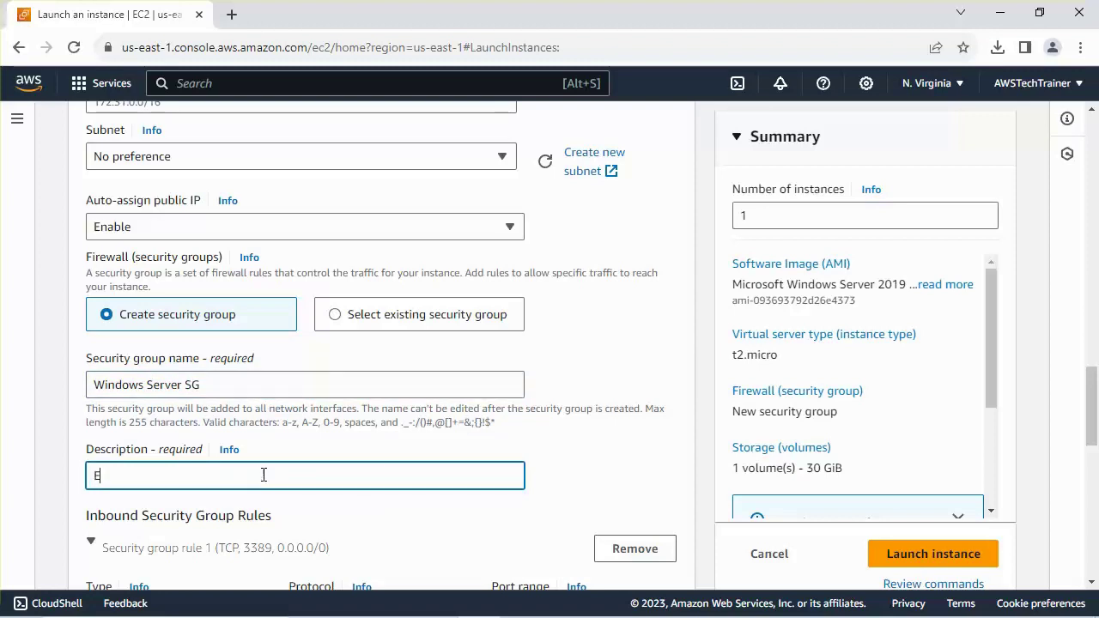
key("BackSpace")
key("BackSpace")
key("BackSpace")
key("BackSpace")
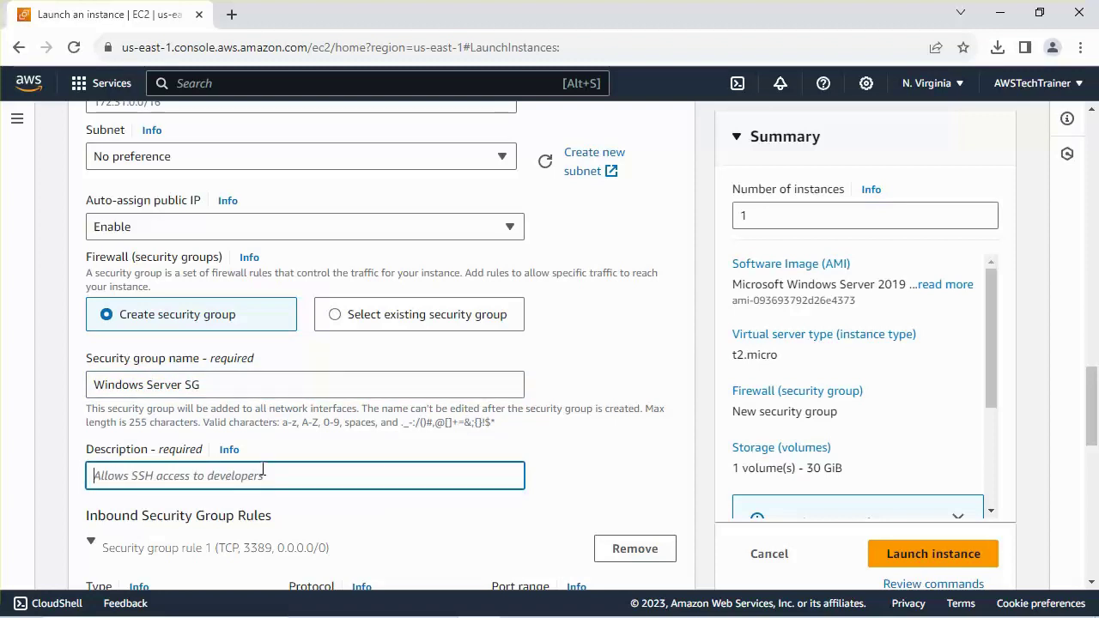
Copy the security group name "Windows Server SG" into the group's required description
triple_click(226, 391)
key("ctrl+c")
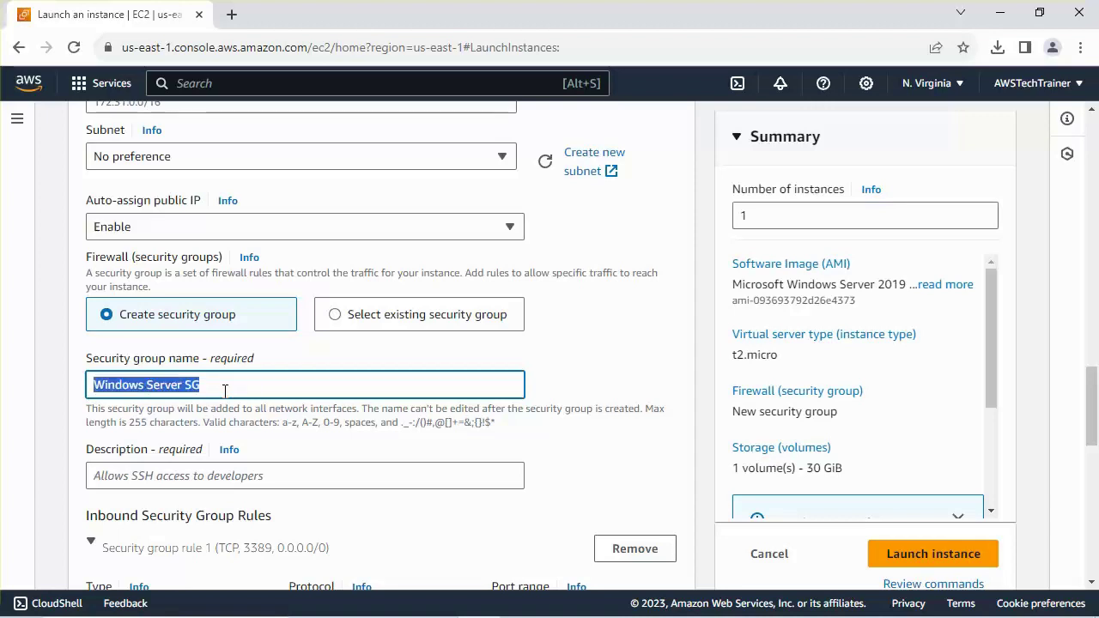
left_click(160, 479)
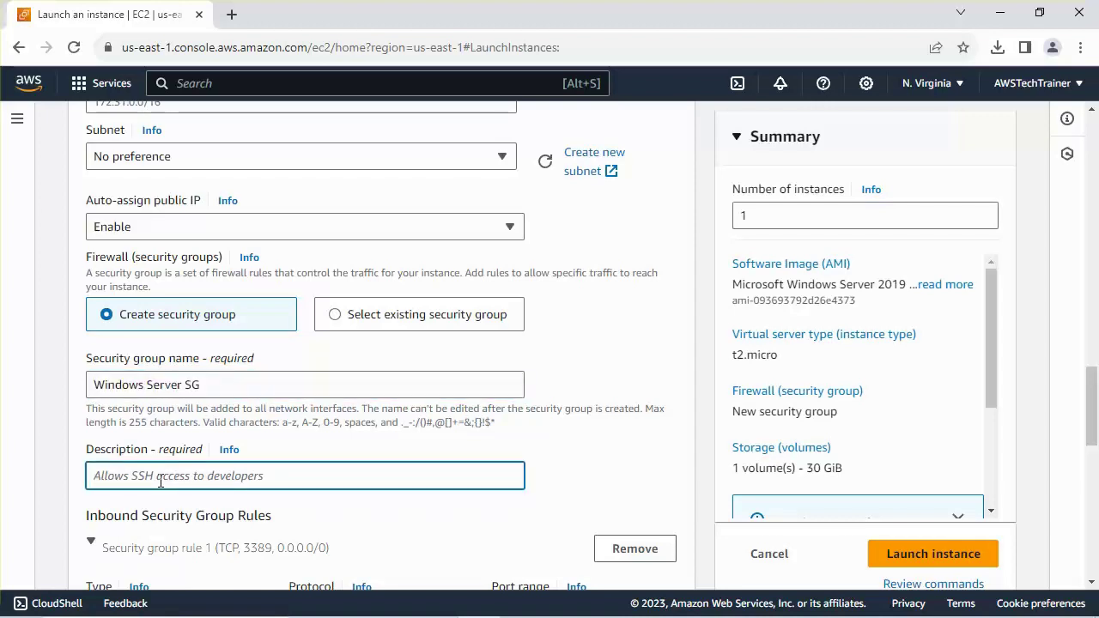
key("ctrl+v")
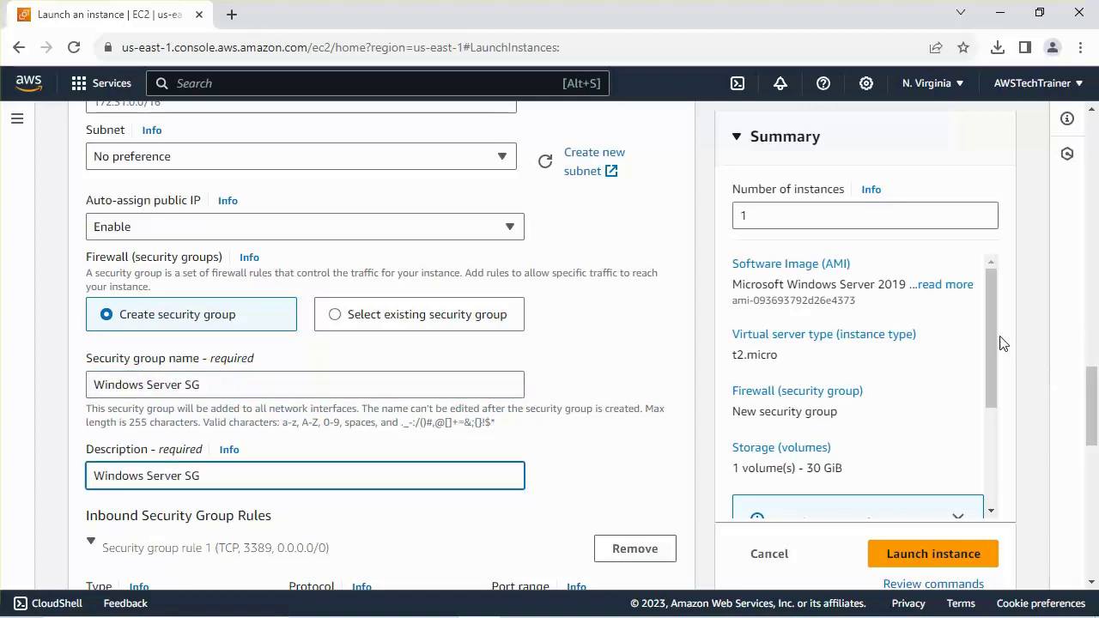
Describe the inbound RDP security group rule as "RDP for remote access"
left_click_drag(994, 343, 1005, 387)
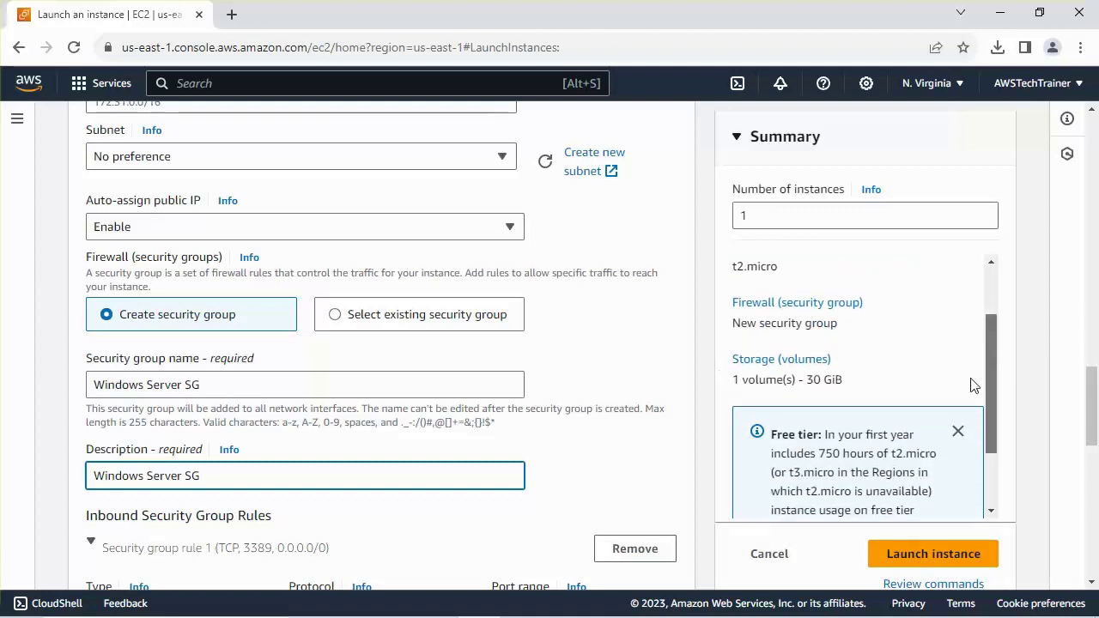
left_click_drag(1092, 397, 1094, 429)
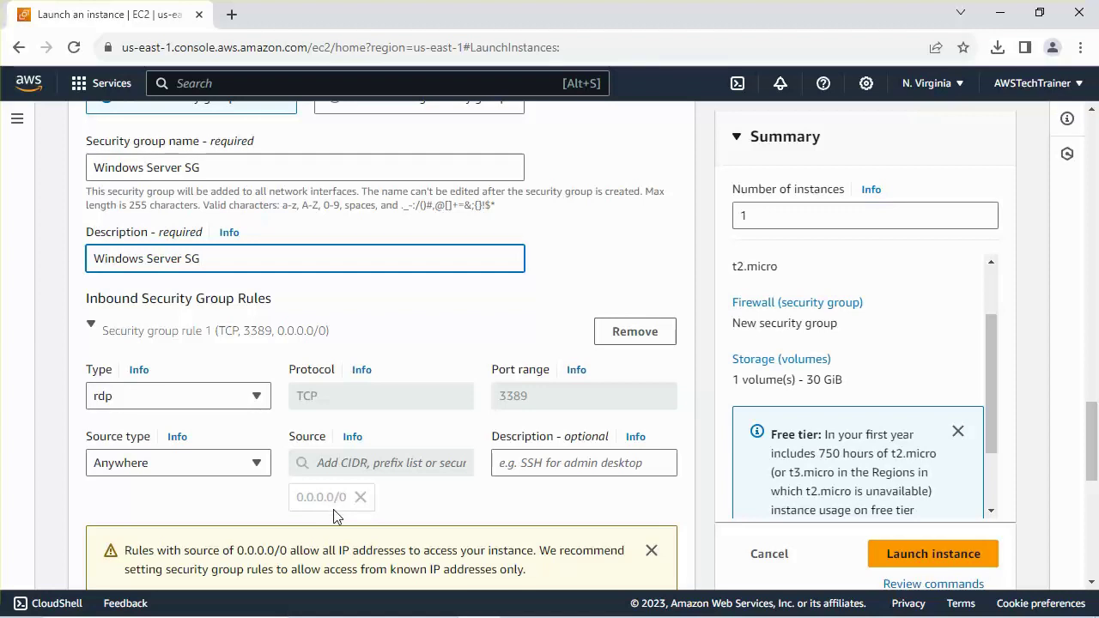
left_click(552, 463)
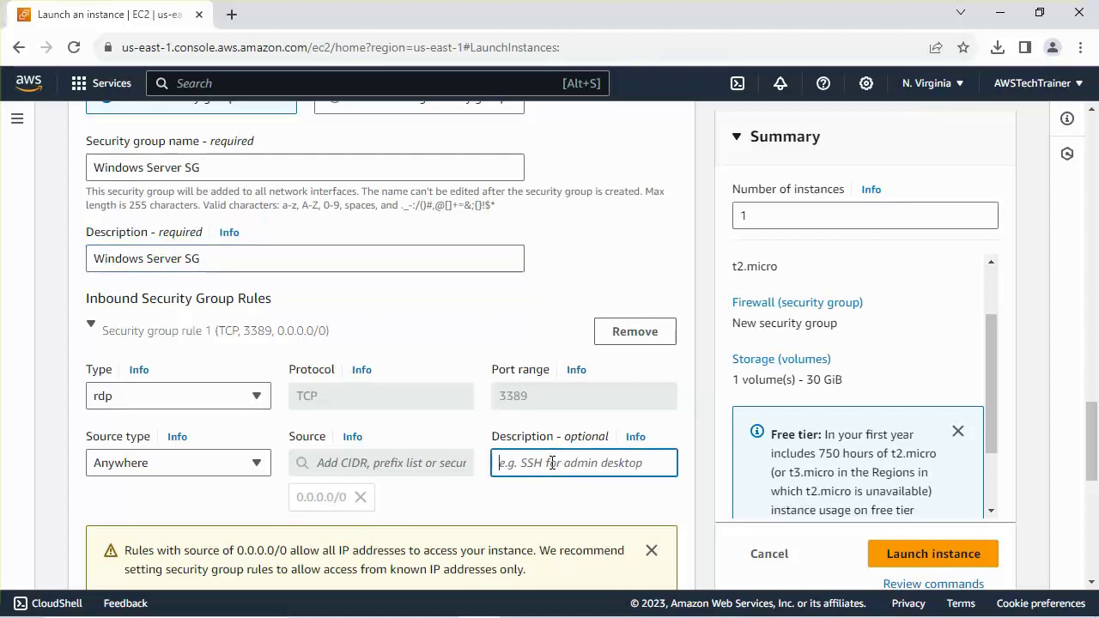
type("RDP fo")
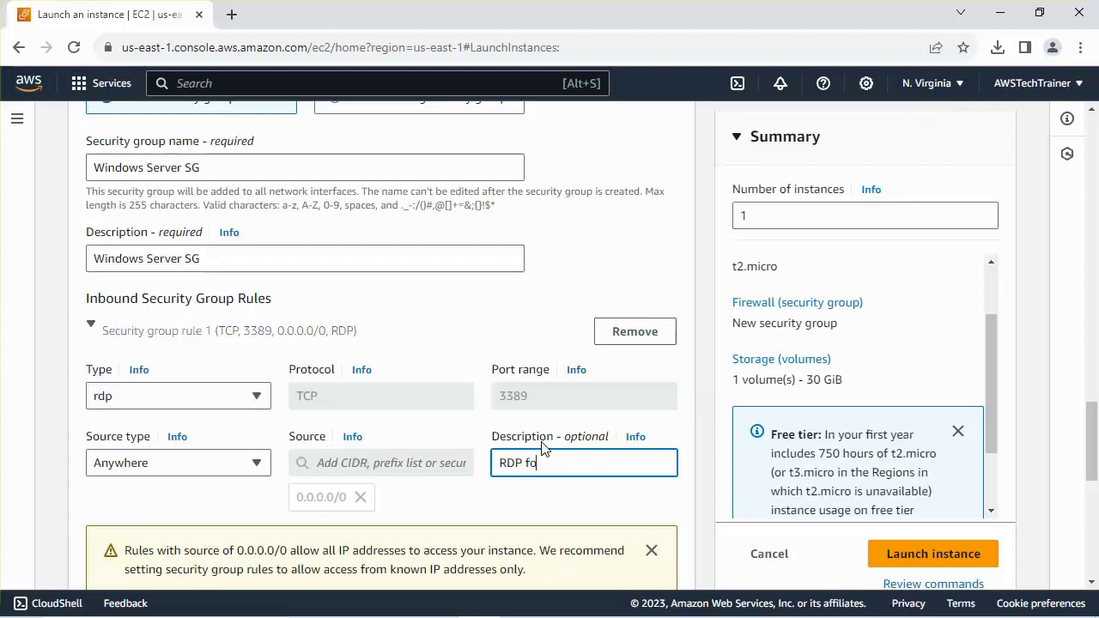
type("r remote access")
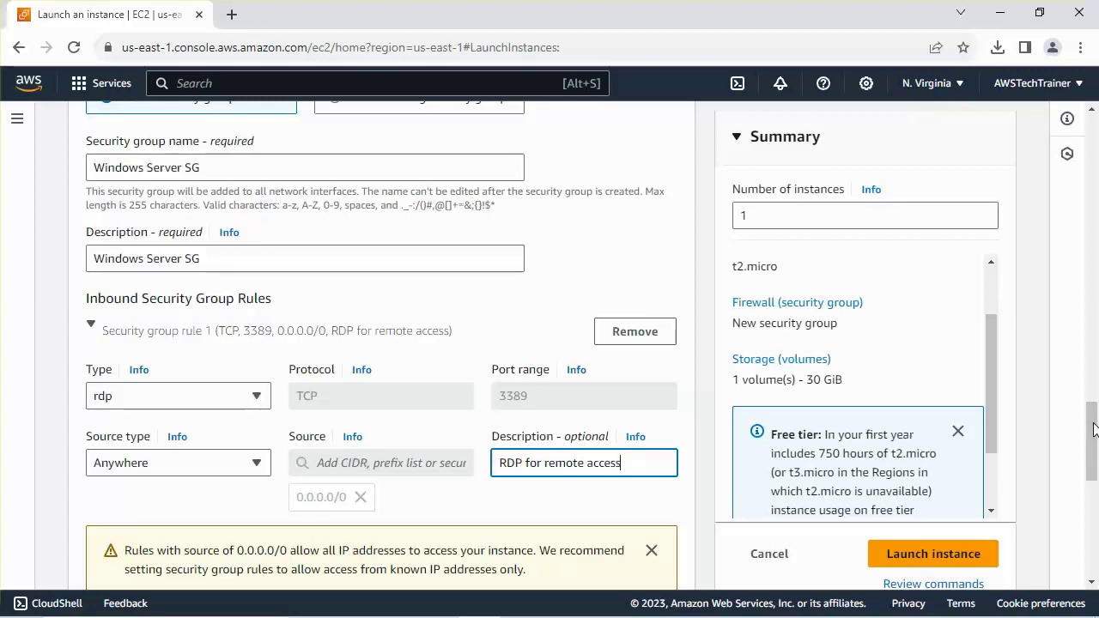
Keep the default 30 GiB gp2 root volume and launch the instance
left_click_drag(1092, 420, 1094, 485)
scroll(1093, 485, "down", 1)
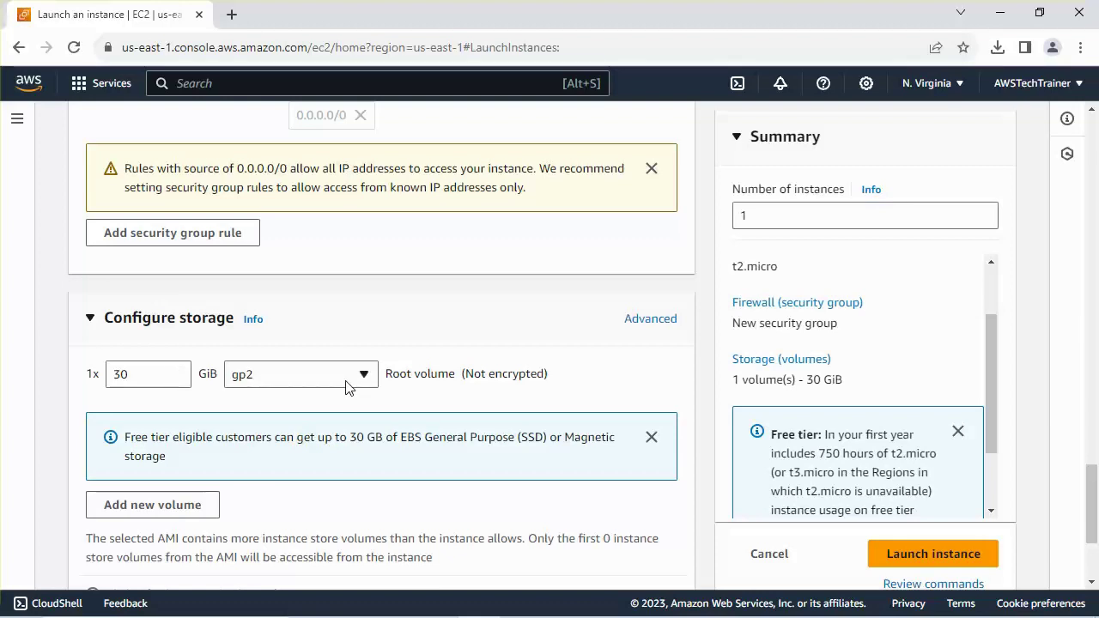
left_click_drag(1093, 482, 1093, 507)
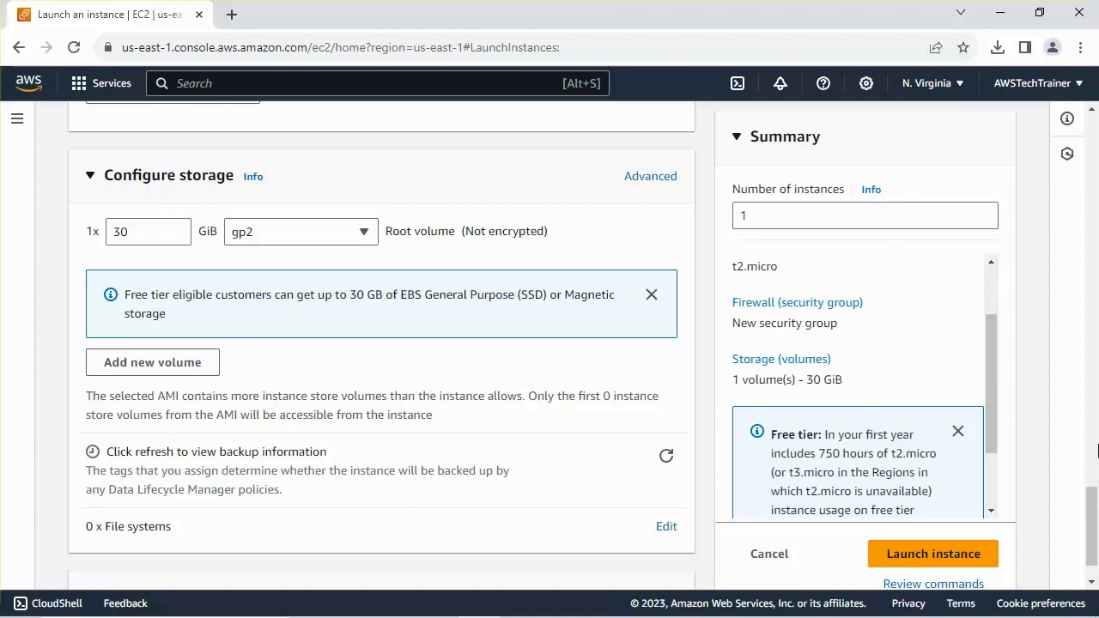
left_click_drag(1095, 504, 1095, 530)
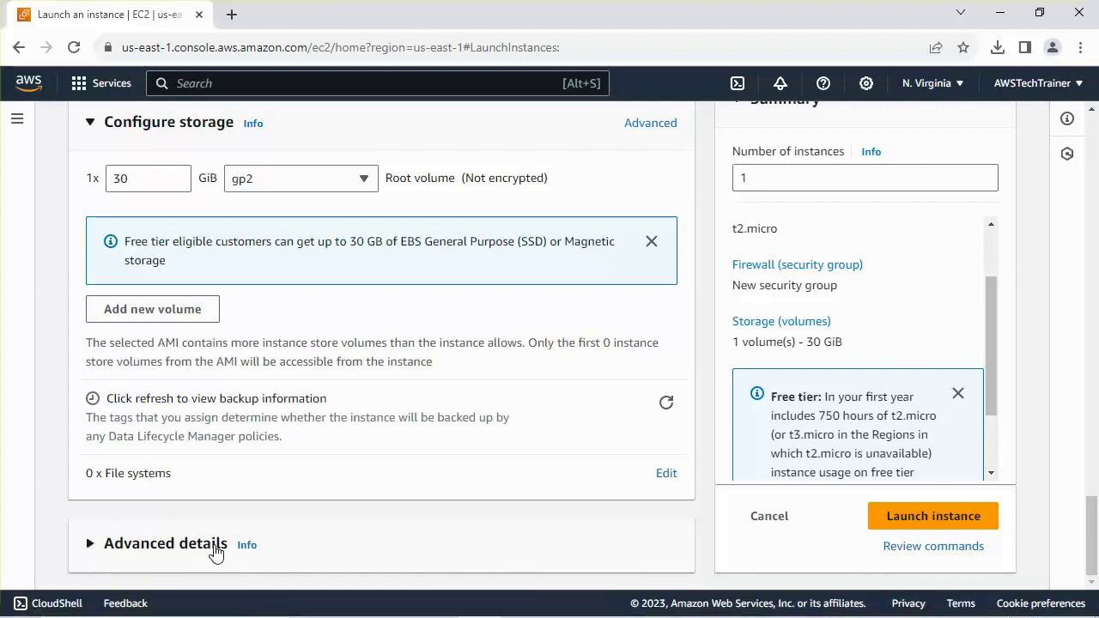
left_click(932, 517)
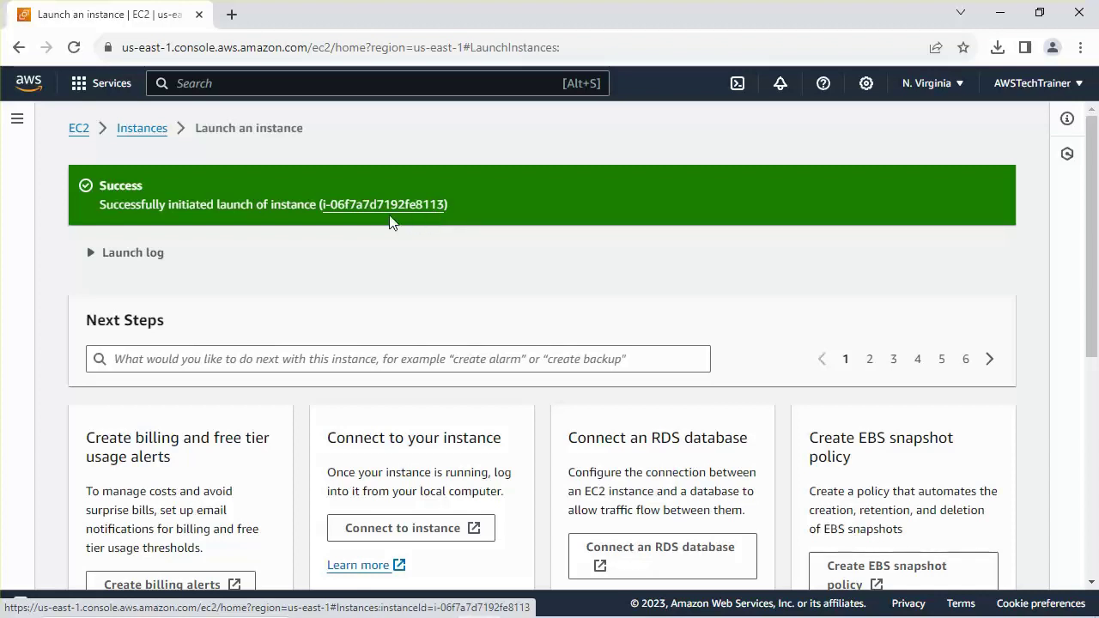
Open the instances list, widen its Name column and refresh it to check the new instance's state and status checks
left_click(142, 130)
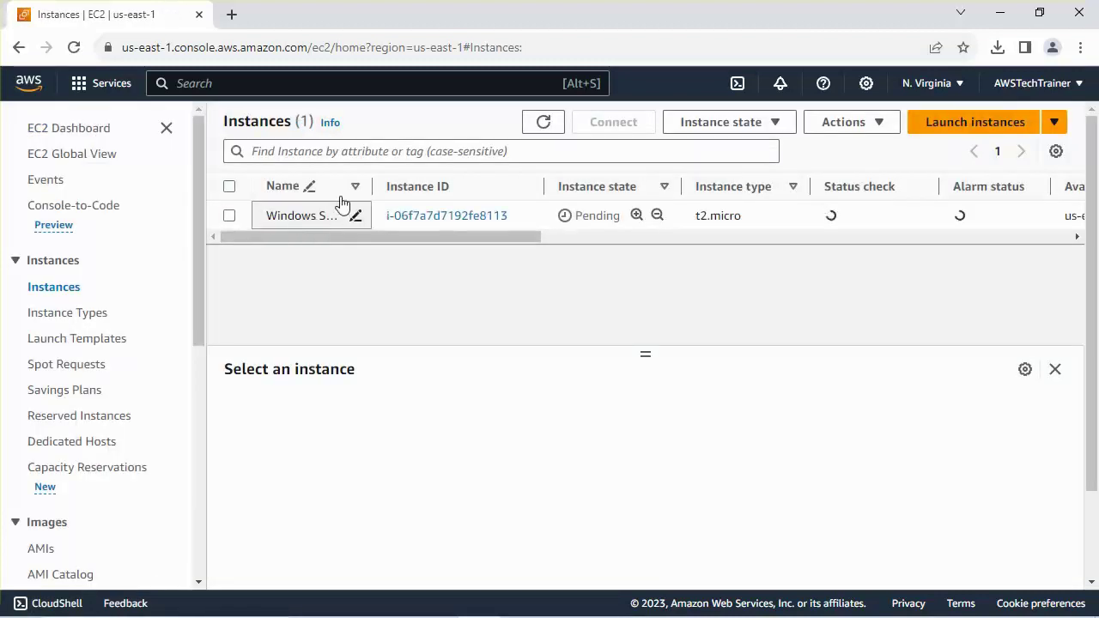
mouse_move(369, 186)
left_mouse_down()
mouse_move(407, 186)
mouse_move(378, 187)
left_mouse_up()
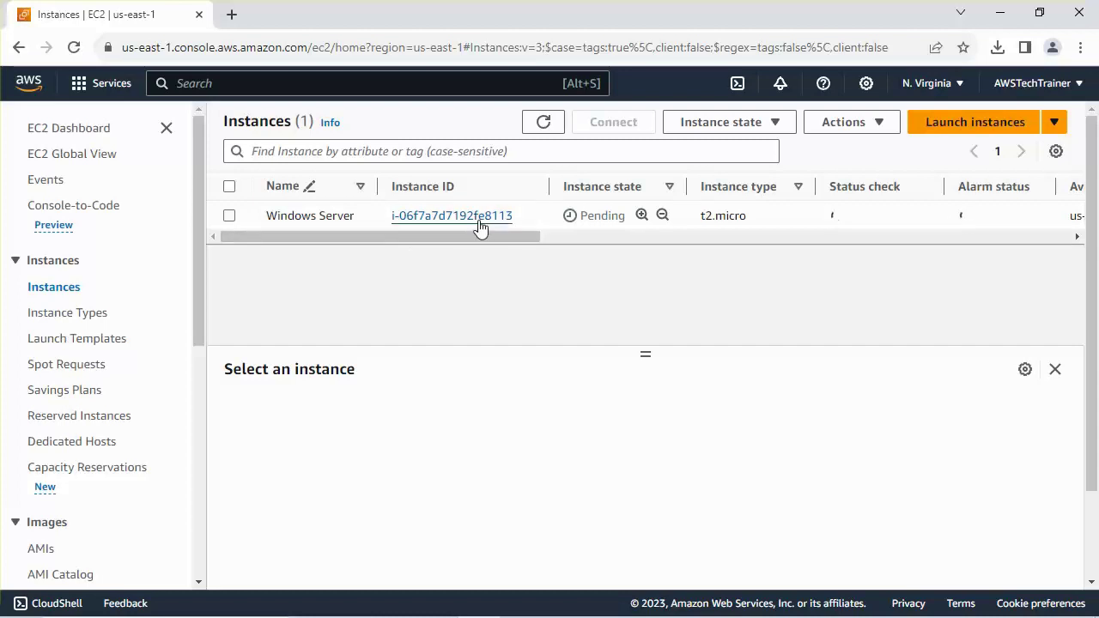
left_click_drag(520, 238, 550, 243)
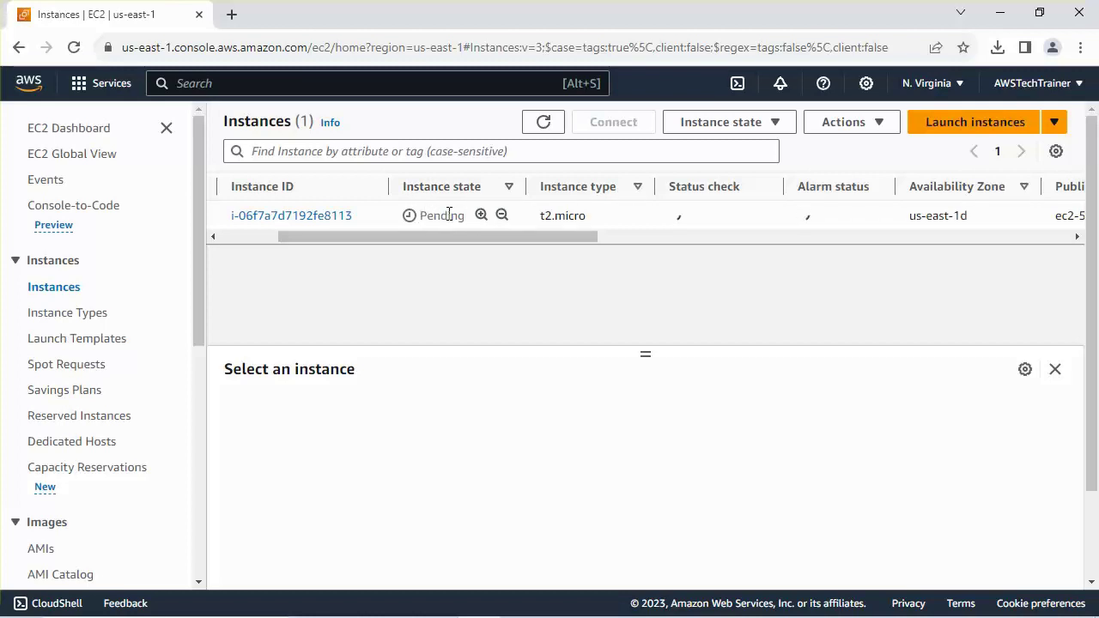
left_click(545, 124)
left_click(543, 124)
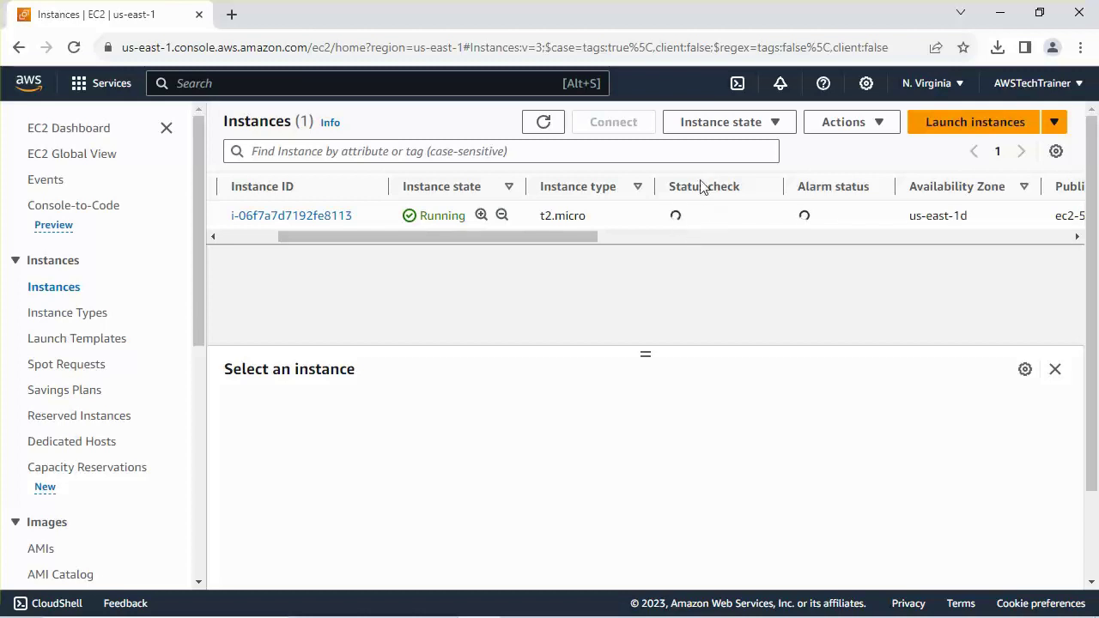
left_click(543, 123)
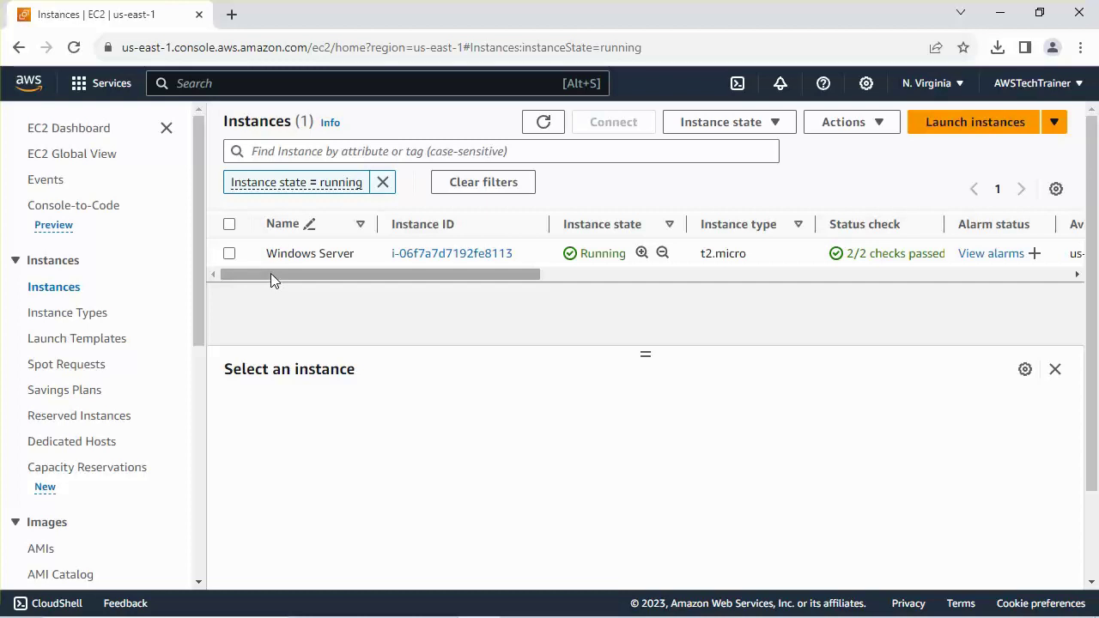
Select the running Windows Server instance and copy its public IPv4 address
left_click(228, 254)
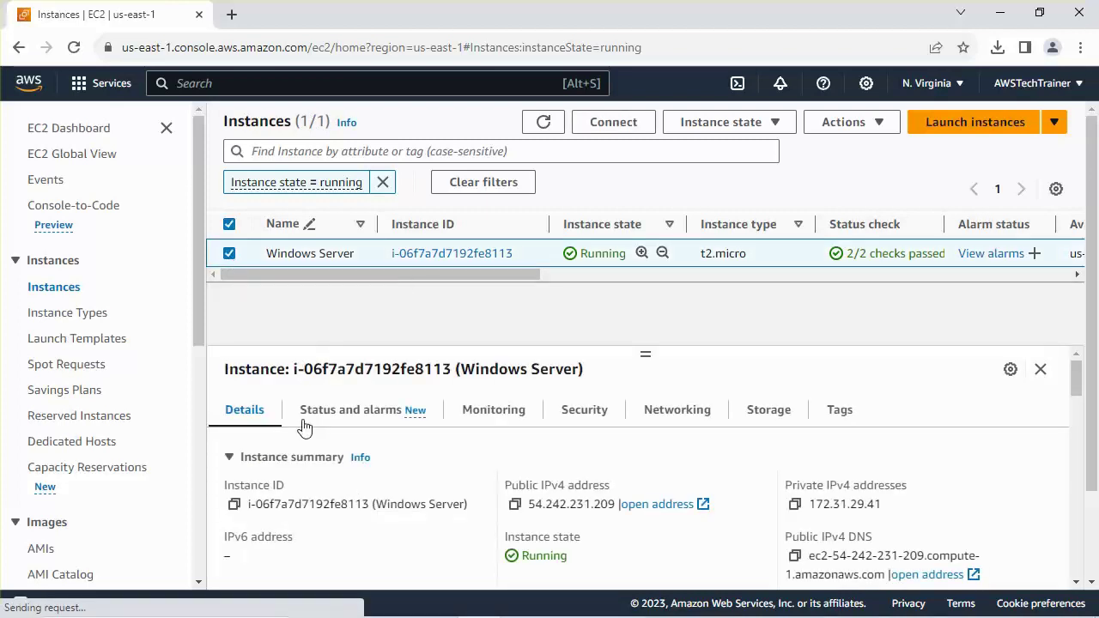
left_click(229, 254)
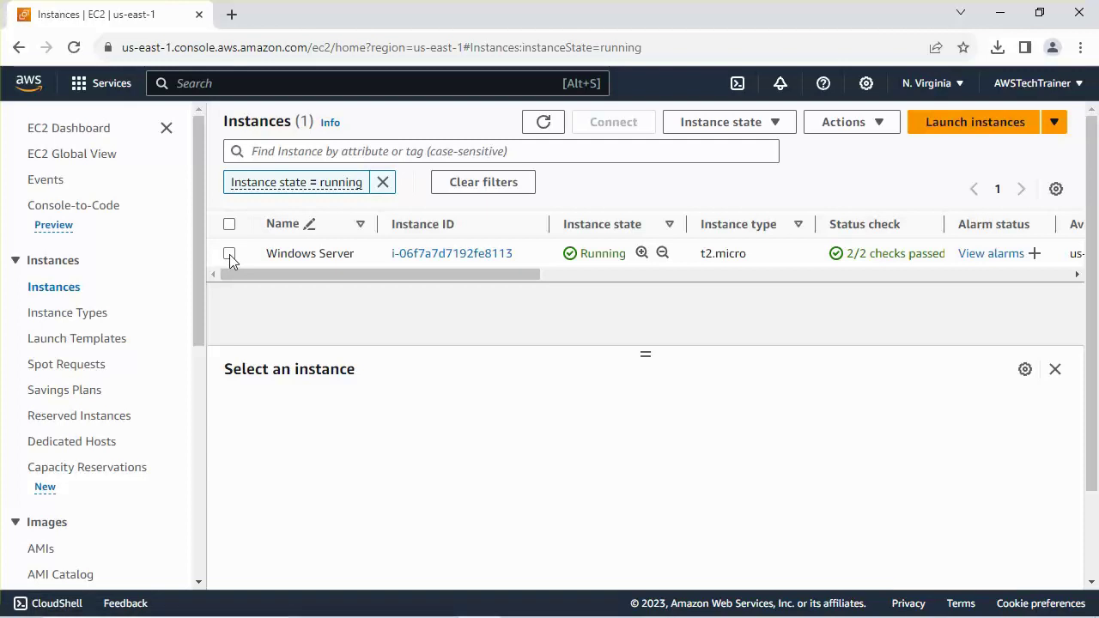
left_click(229, 254)
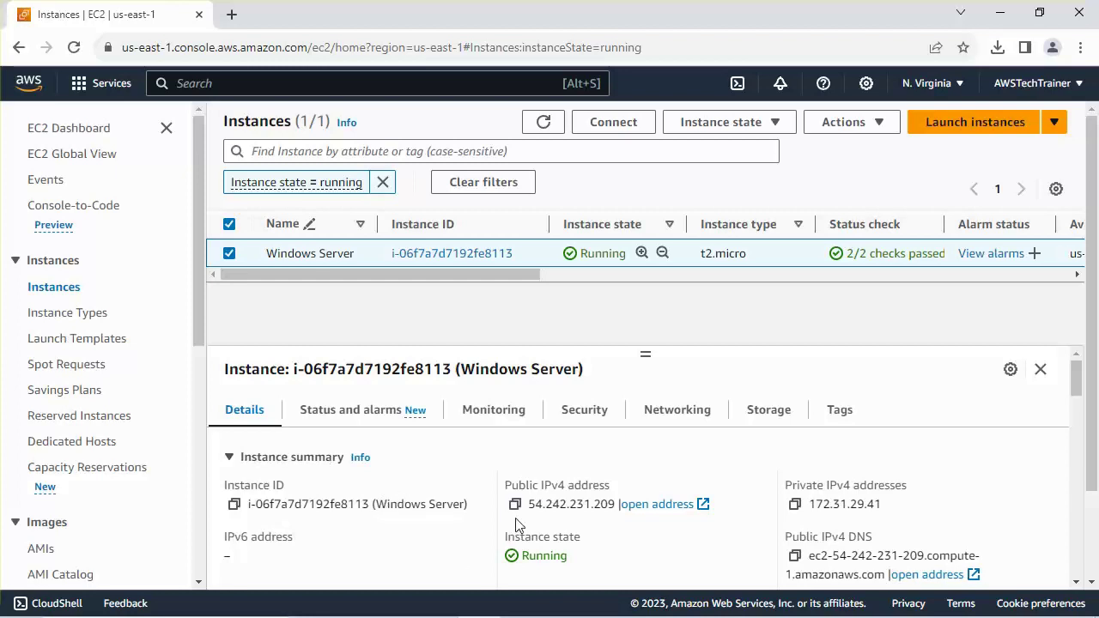
left_click_drag(527, 504, 616, 504)
key("ctrl+c")
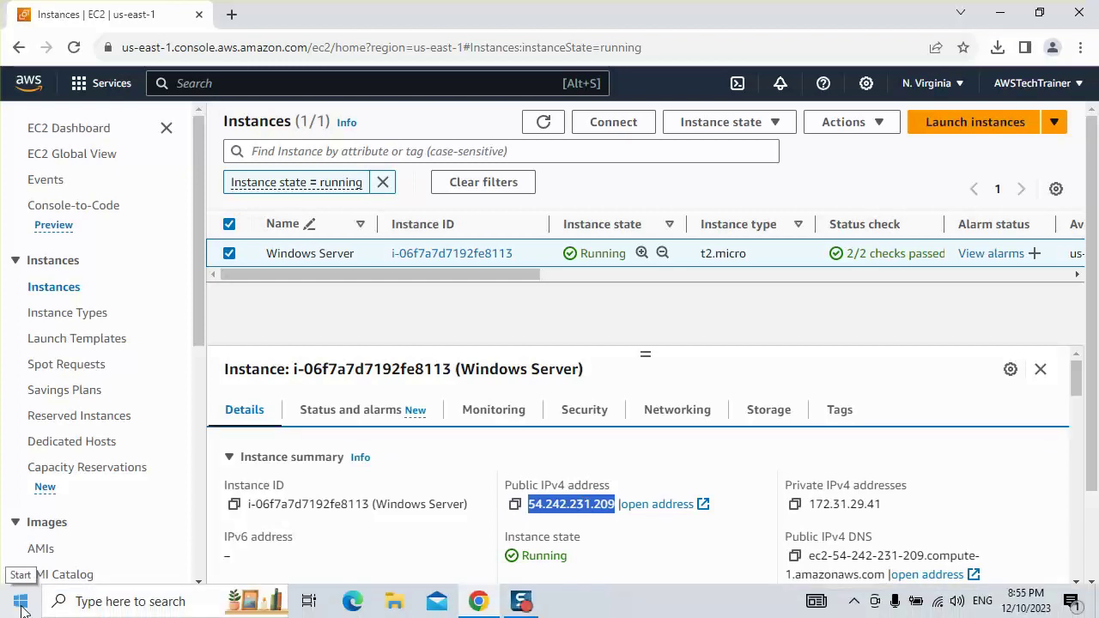
Open Remote Desktop Connection and enter 54.242.231.209 as the computer, keeping the instance's public address in view
left_click(21, 602)
type("r")
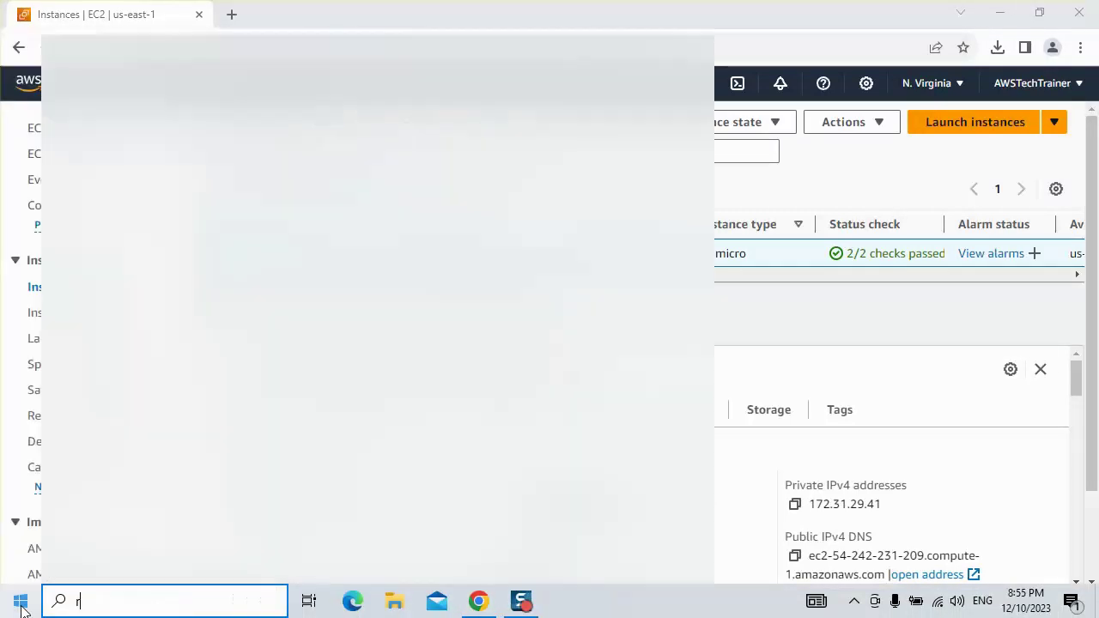
type("emote")
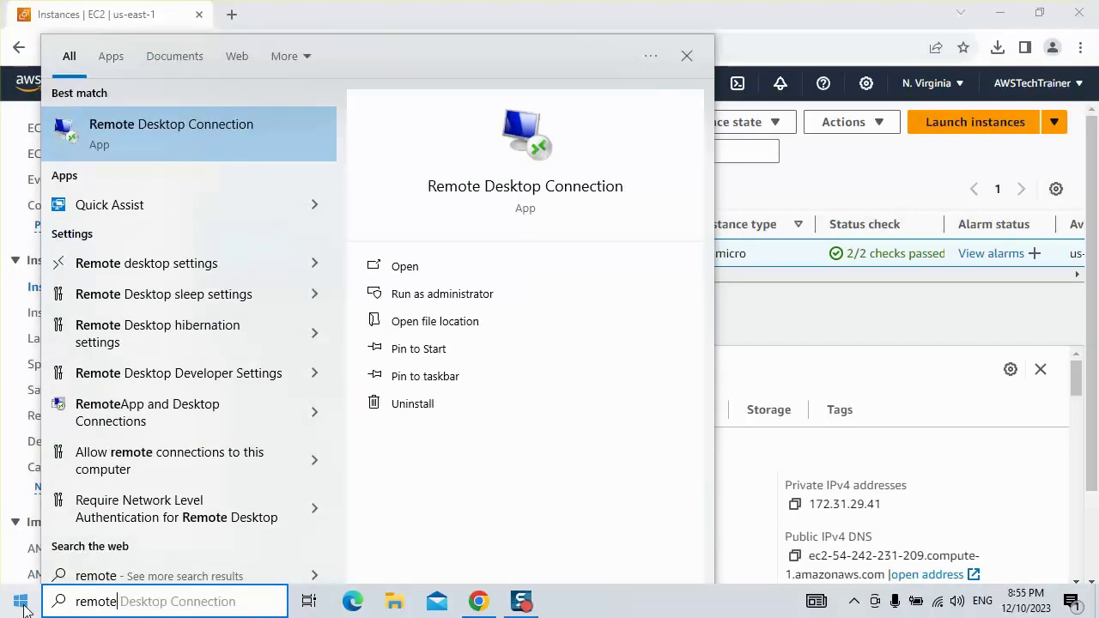
left_click(410, 266)
left_click(491, 209)
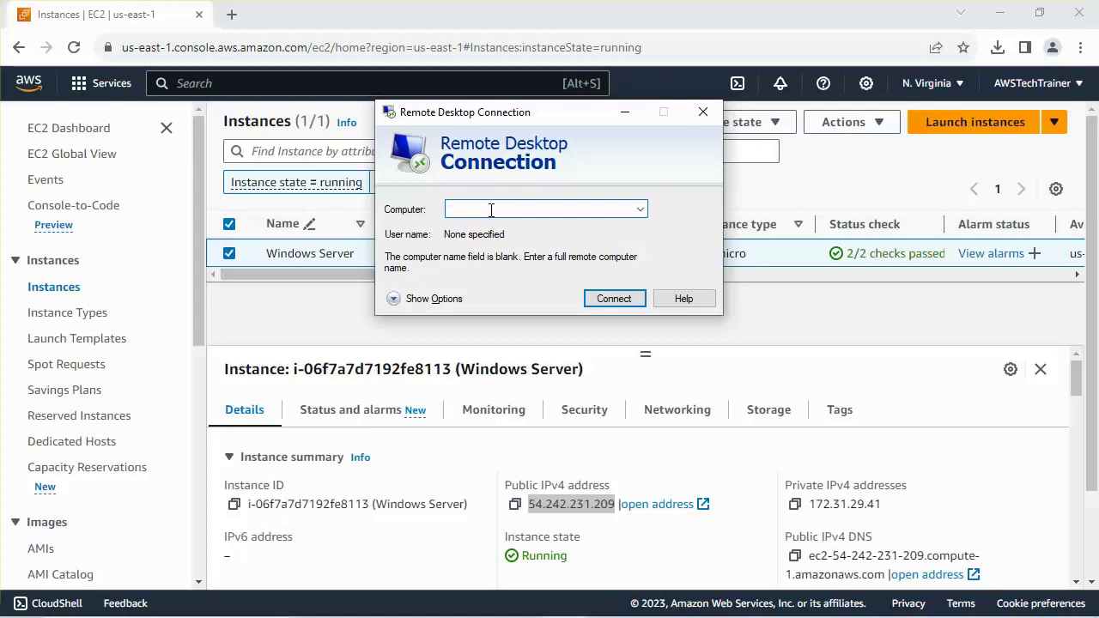
key("ctrl+v")
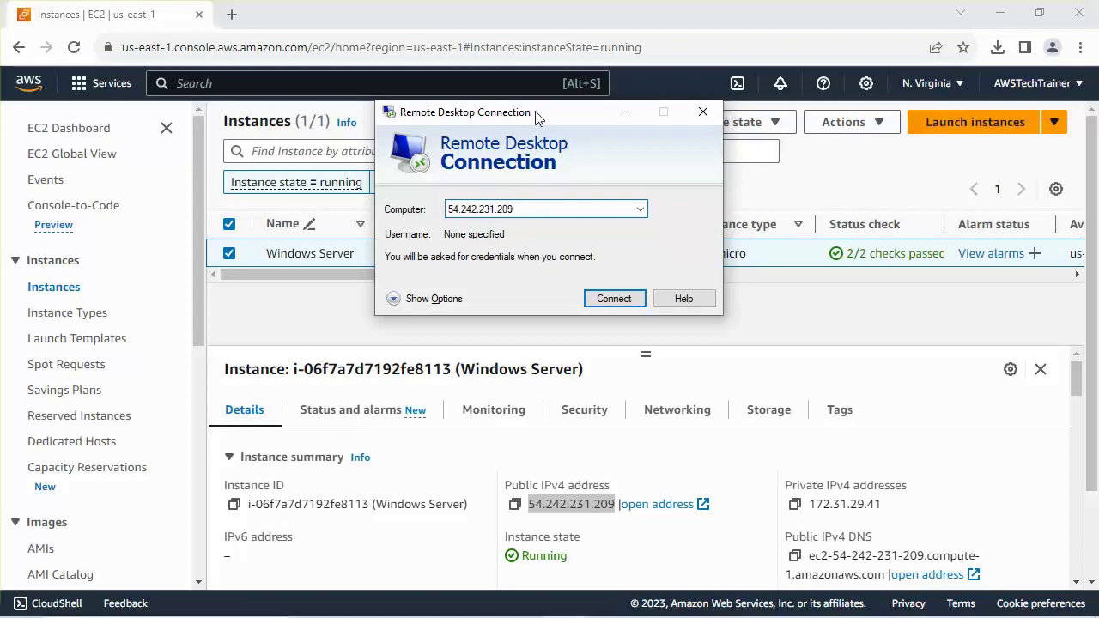
left_click_drag(537, 112, 540, 237)
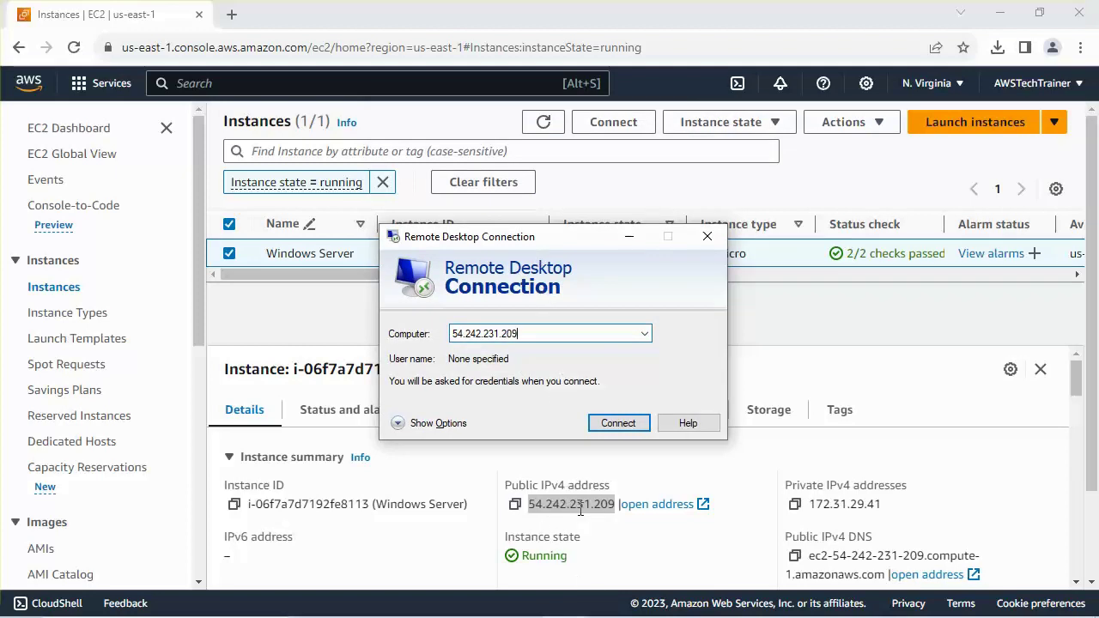
Start the remote connection and enter "administrator" as the user name, leaving the password field ready for entry
left_click(618, 423)
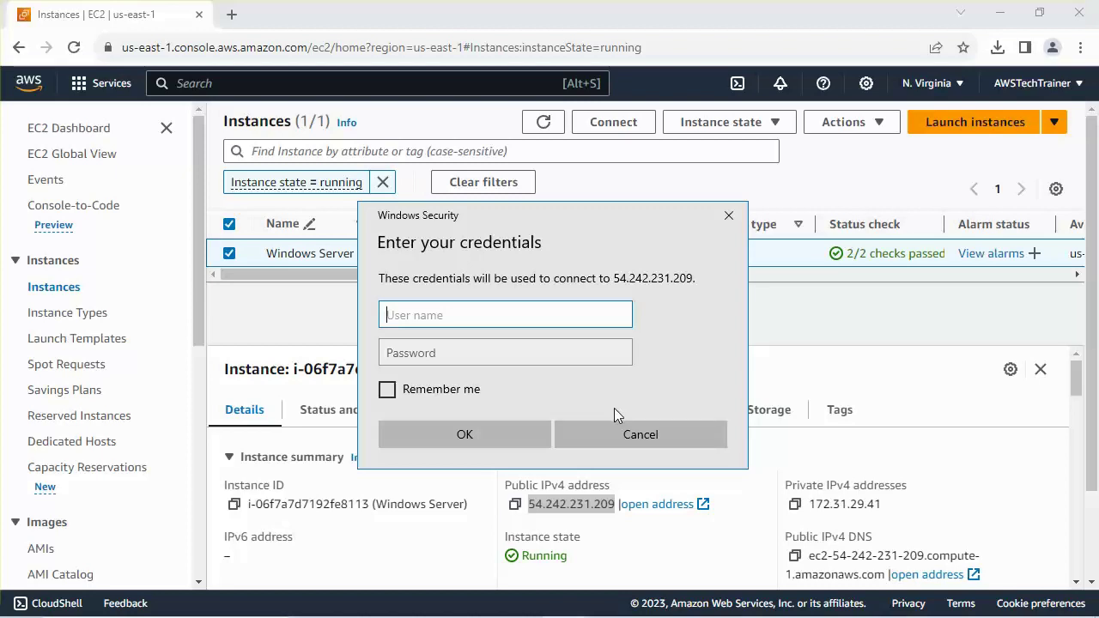
type("administrator")
left_click(511, 358)
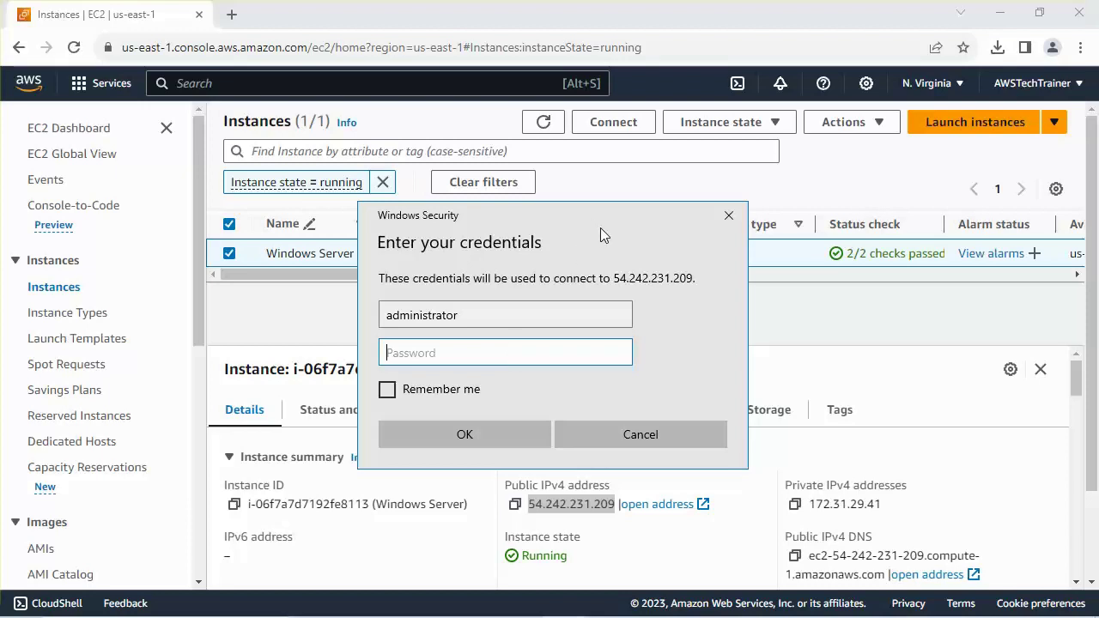
Open the downloaded WinServerKeyPair.pem file with Notepad as the default app for .pem files and select the entire private key text
left_click(1078, 48)
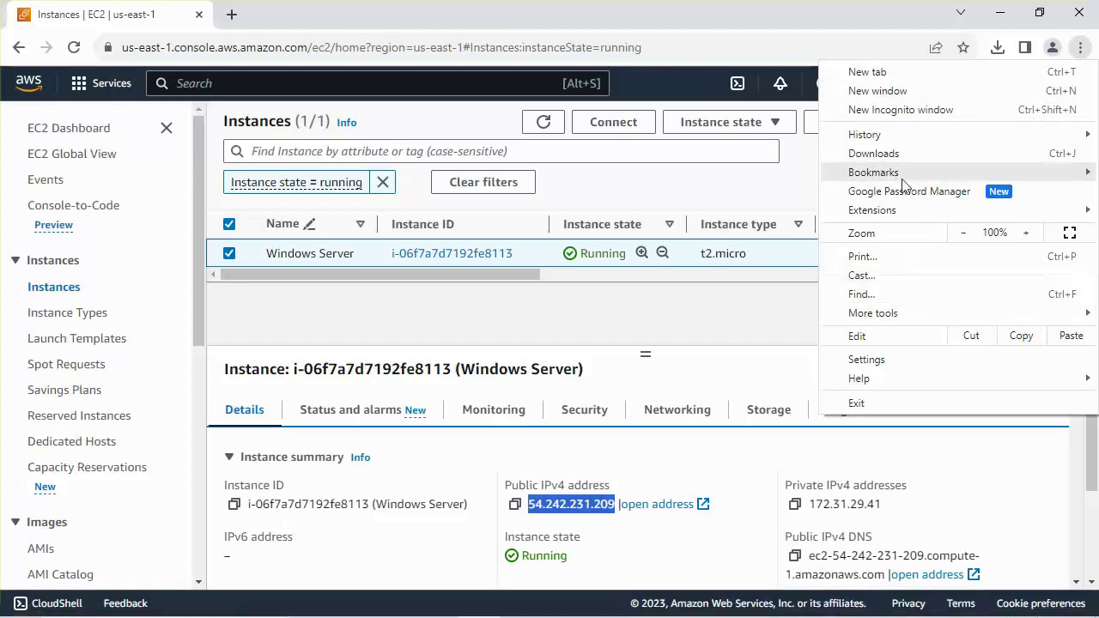
left_click(998, 47)
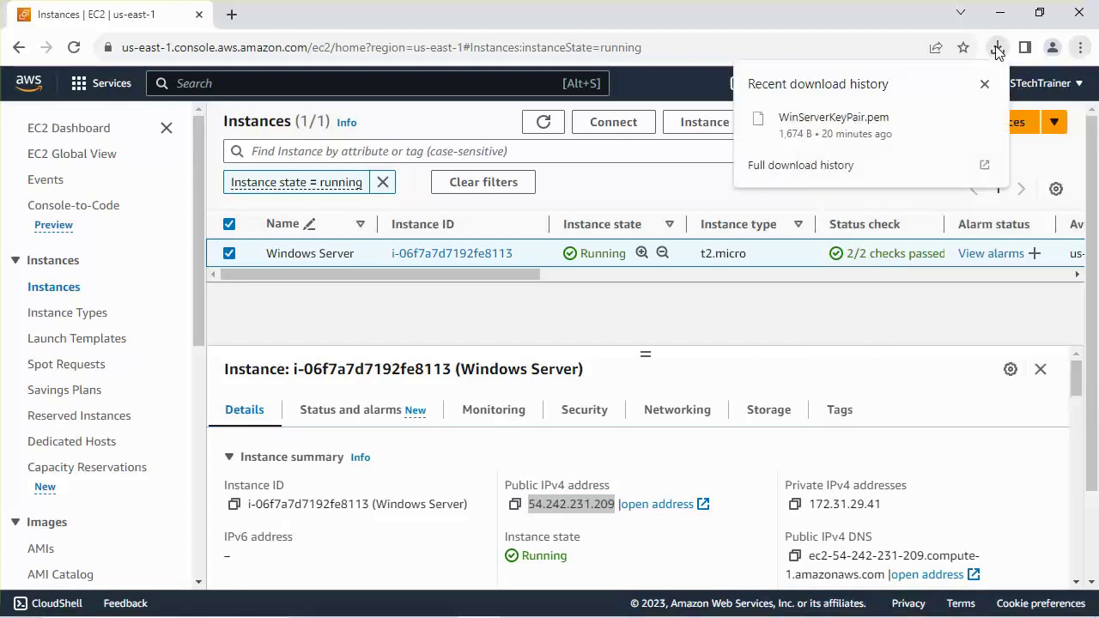
left_click(985, 119)
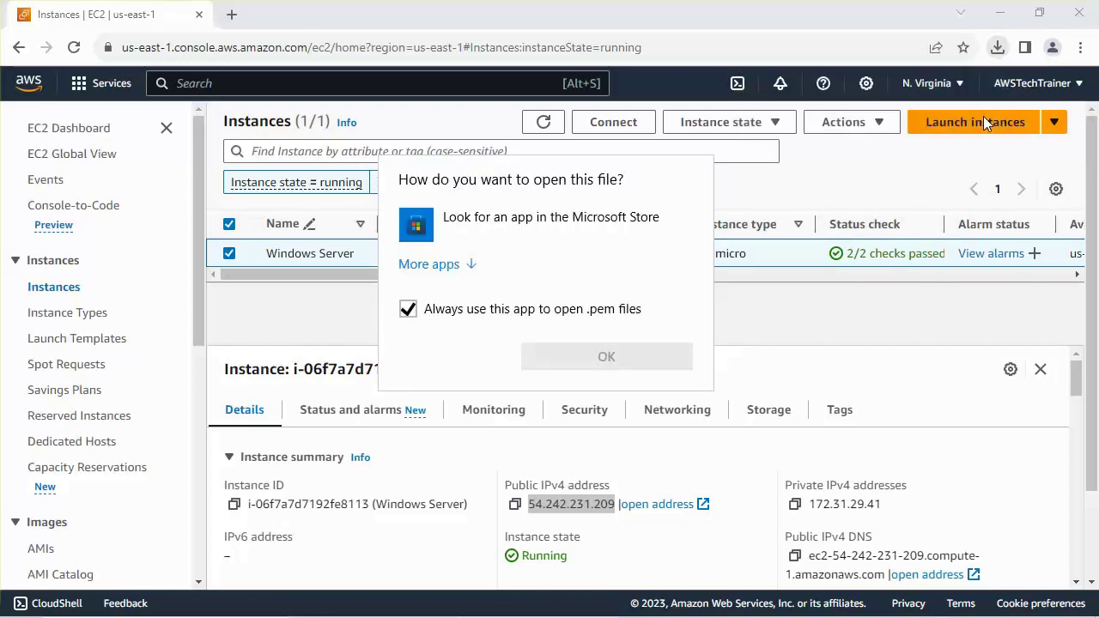
left_click(431, 270)
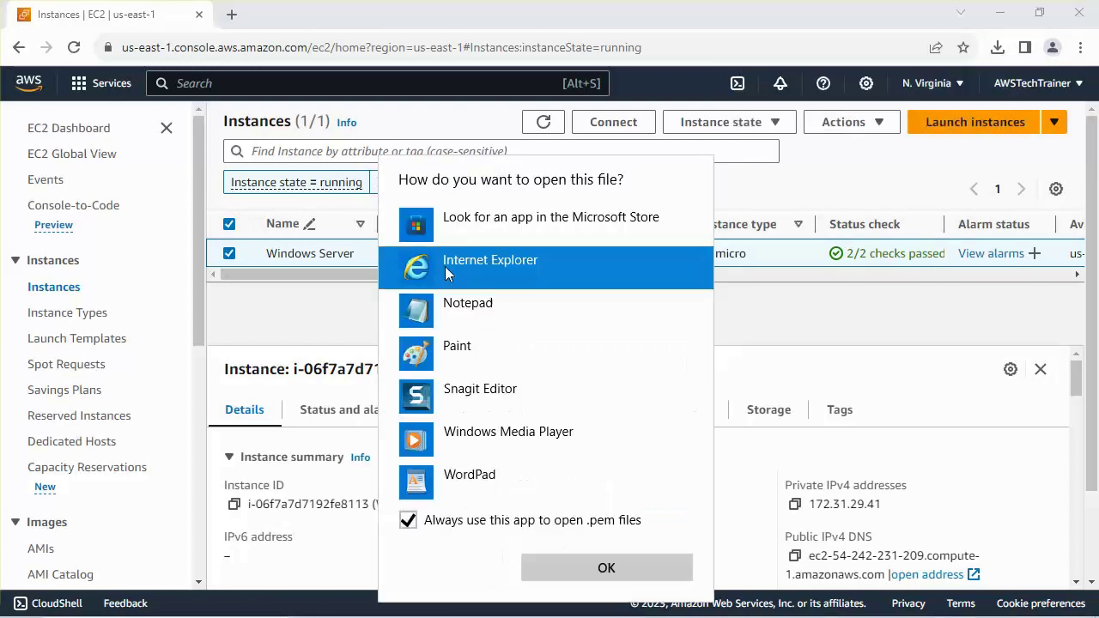
left_click(455, 316)
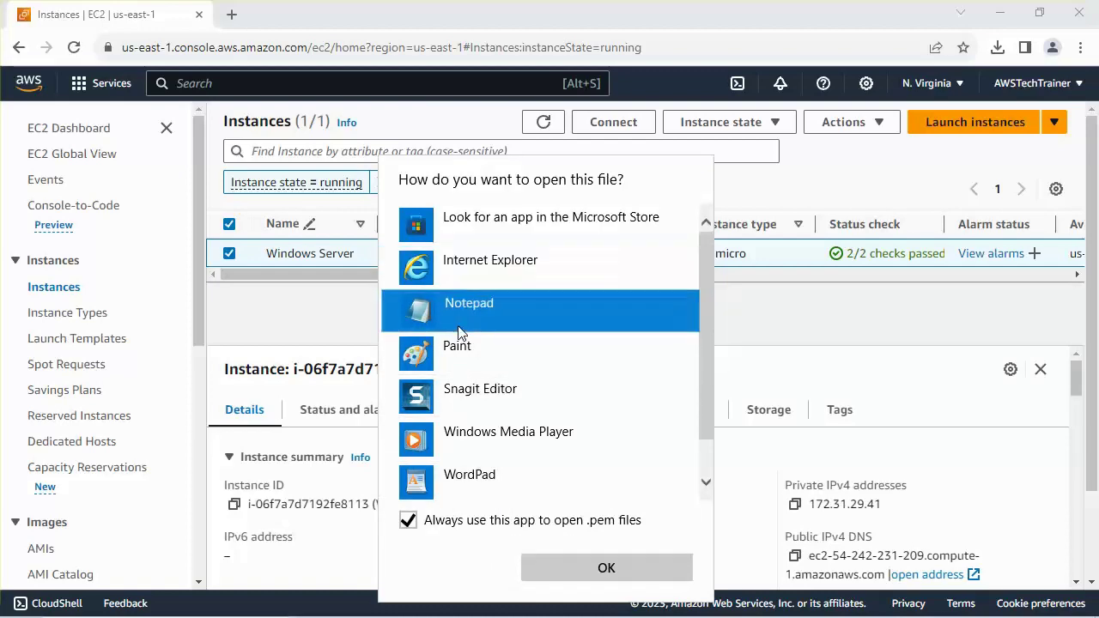
left_click(598, 577)
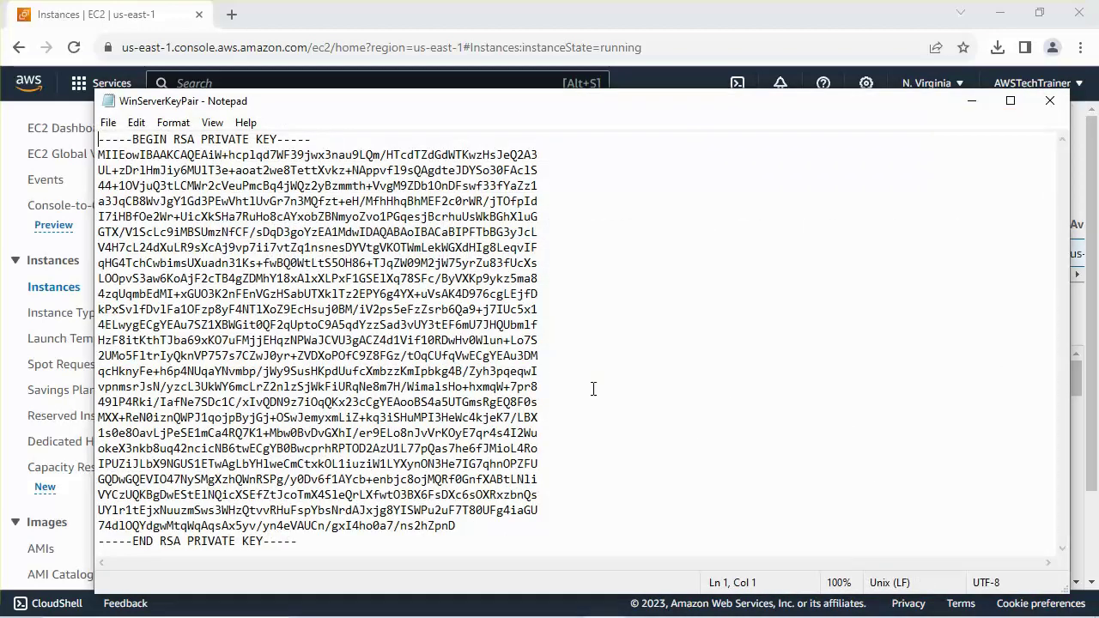
left_click_drag(435, 108, 831, 100)
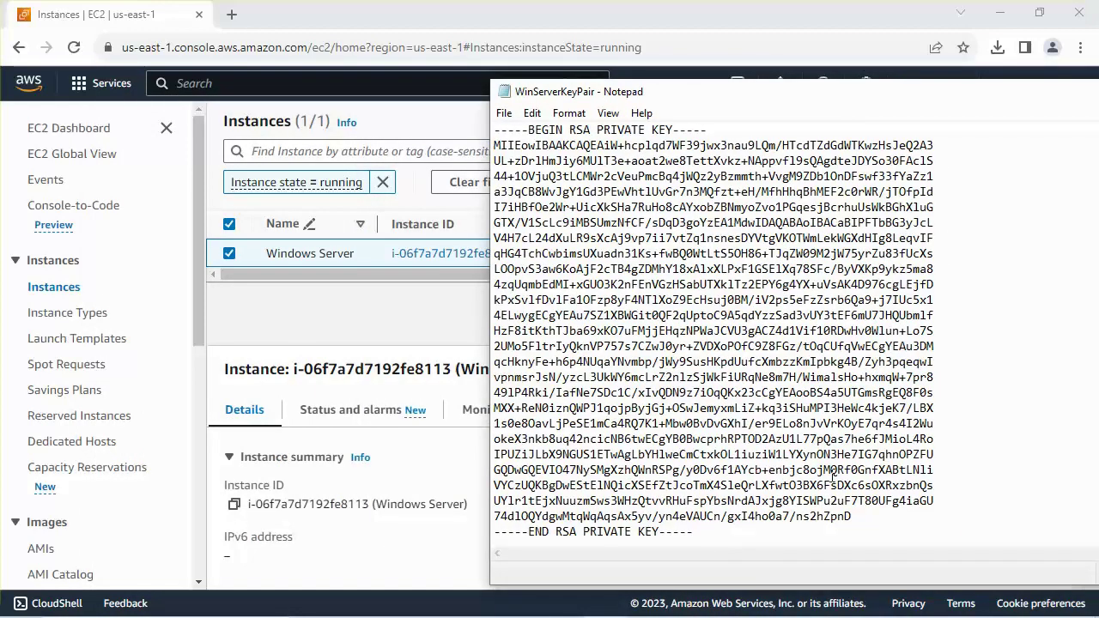
left_click_drag(711, 534, 440, 108)
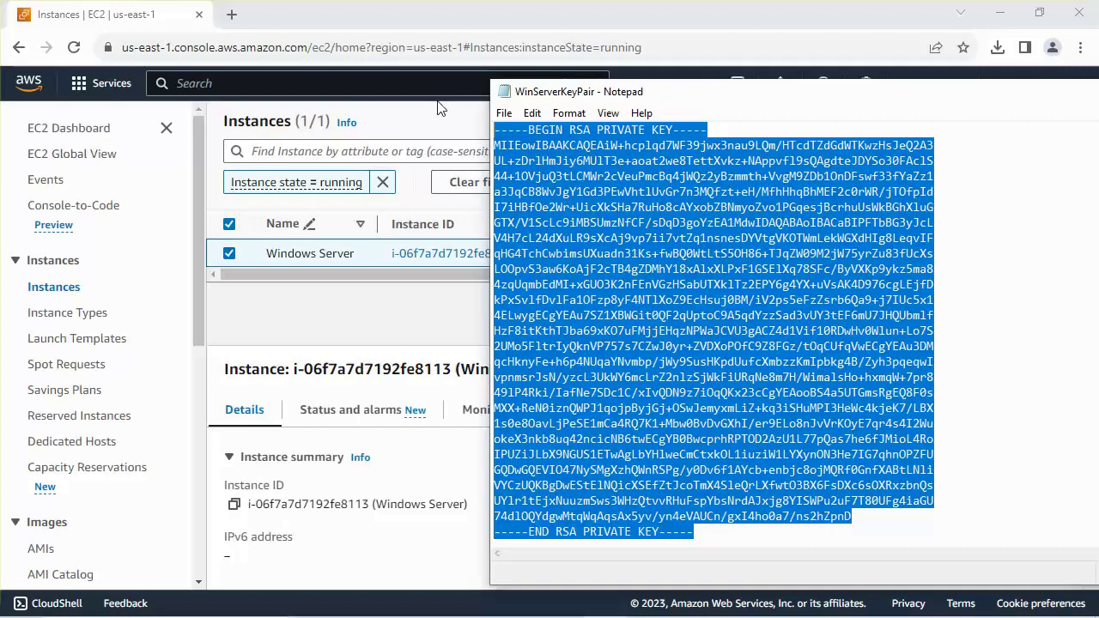
Return to the EC2 instances list and open the connection options for the selected Windows Server instance
left_click(374, 85)
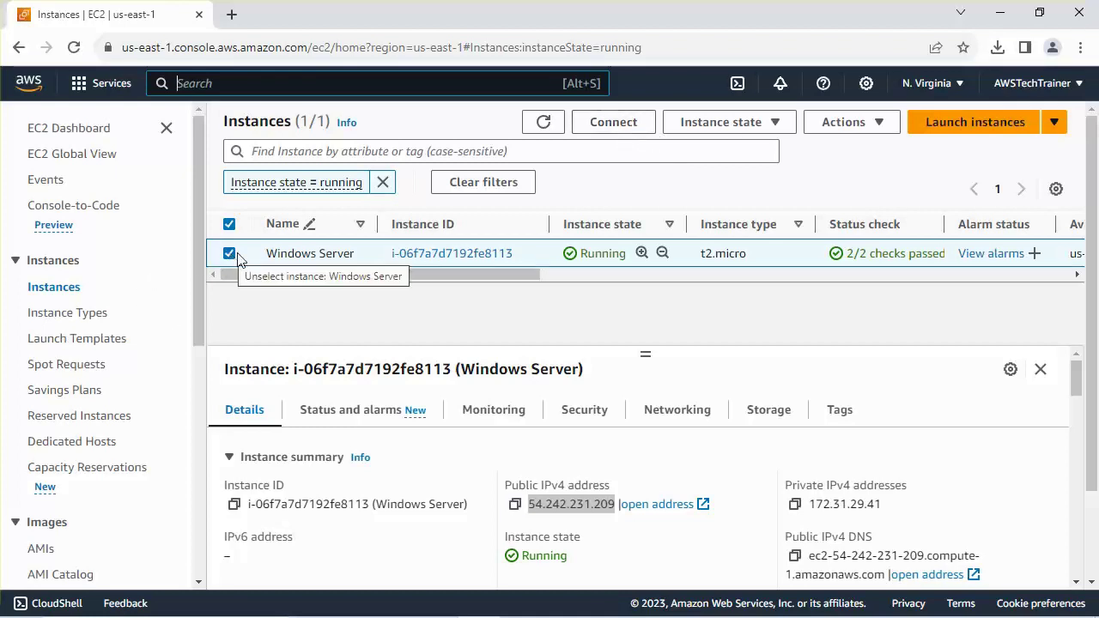
left_click(634, 122)
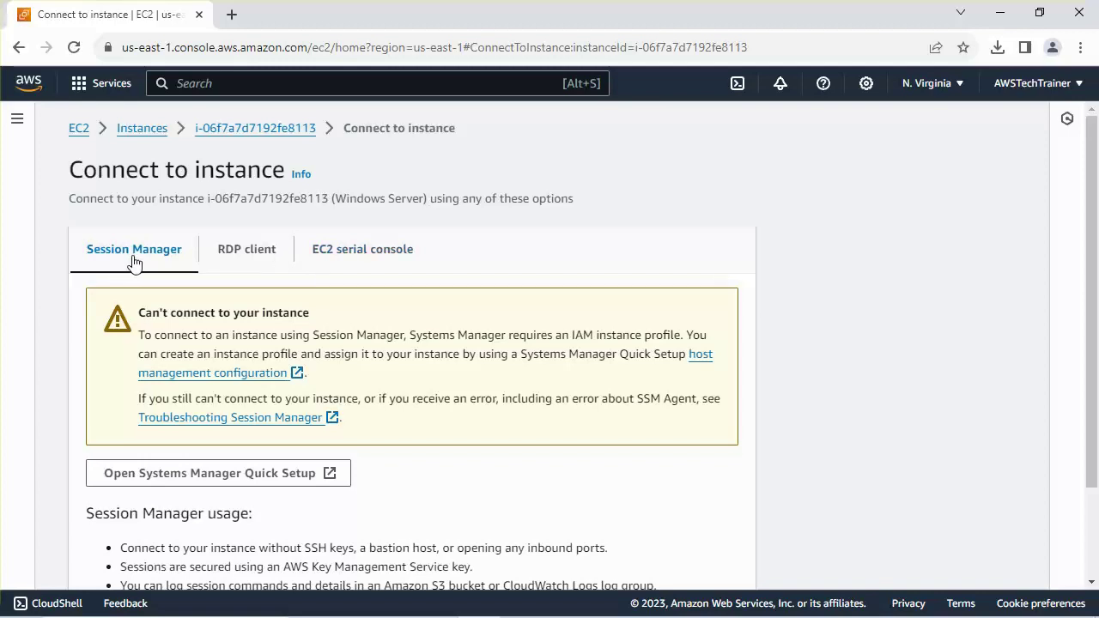
Choose the RDP client connection method for the Windows Server instance and open its Windows password retrieval page
mouse_move(1091, 287)
left_mouse_down()
mouse_move(1095, 364)
mouse_move(1093, 301)
left_mouse_up()
left_click(247, 256)
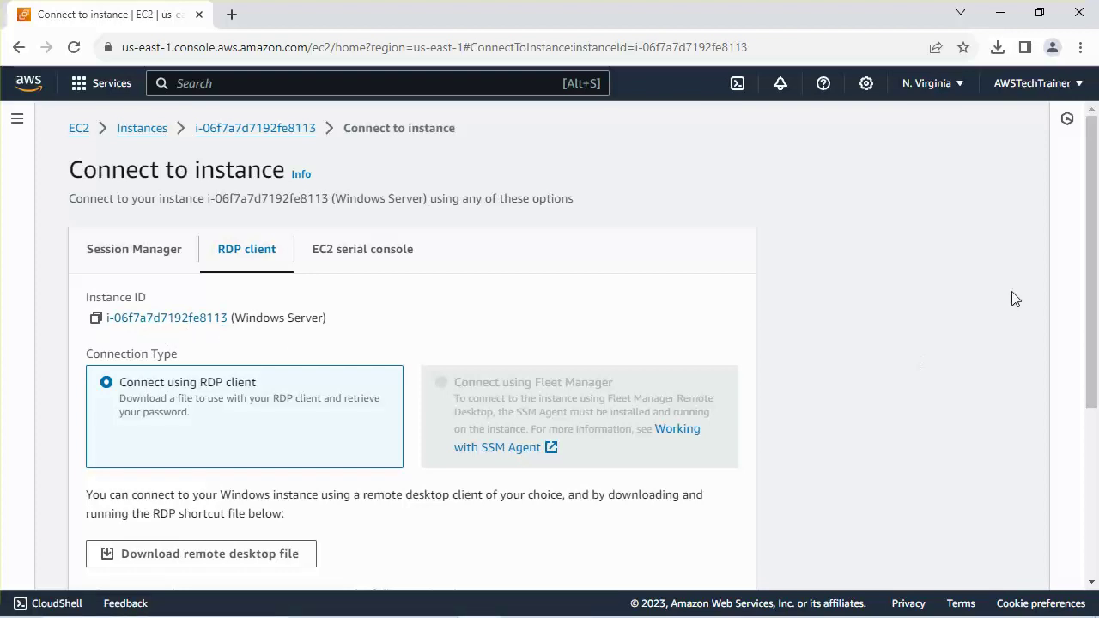
left_click_drag(1096, 176, 1097, 318)
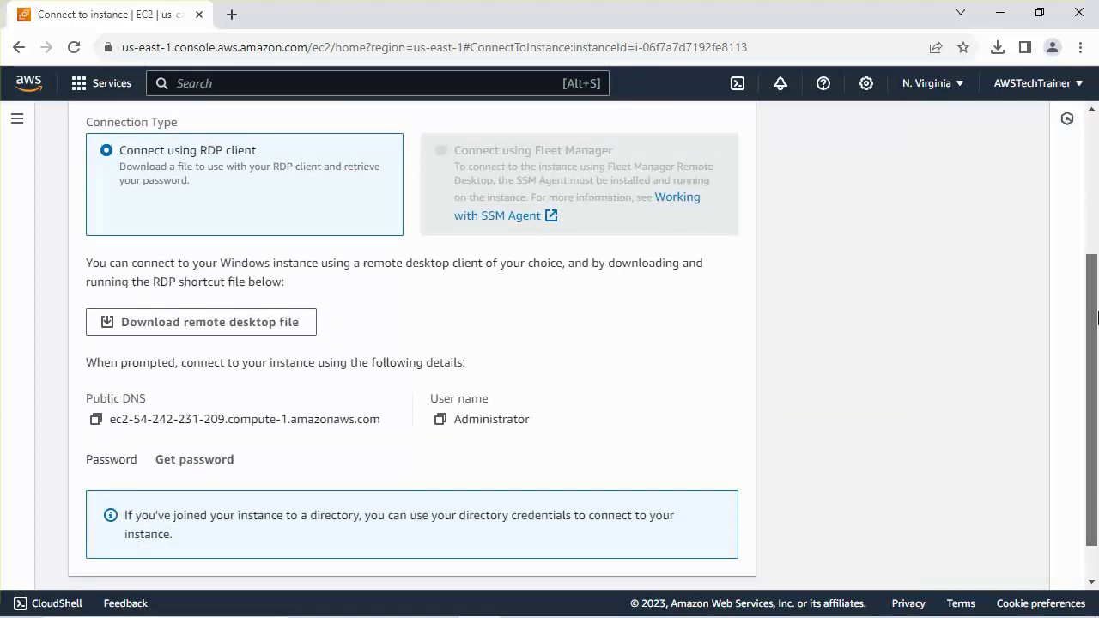
left_click(193, 461)
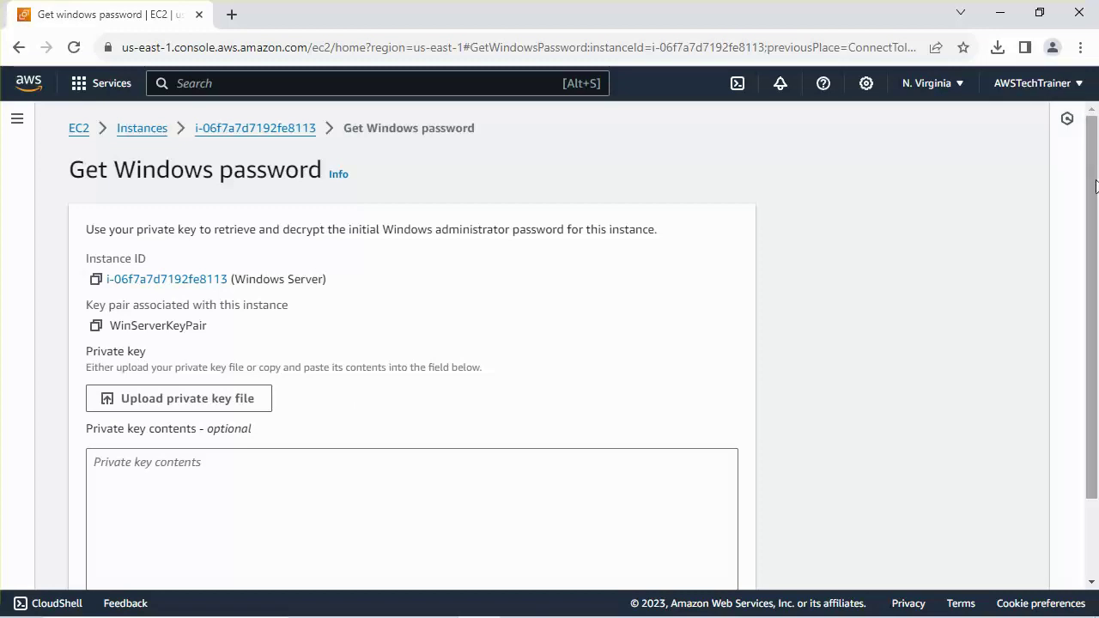
Paste the complete private key from the WinServerKeyPair Notepad file into the private key contents field and check it from beginning to end
left_click_drag(1095, 187, 1097, 256)
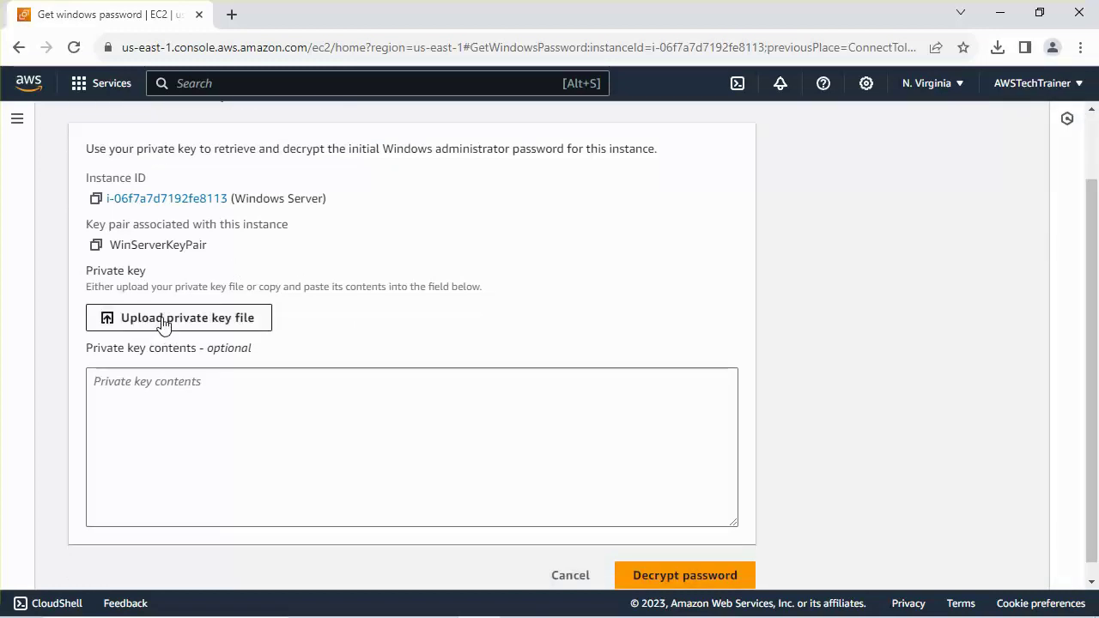
left_click(136, 390)
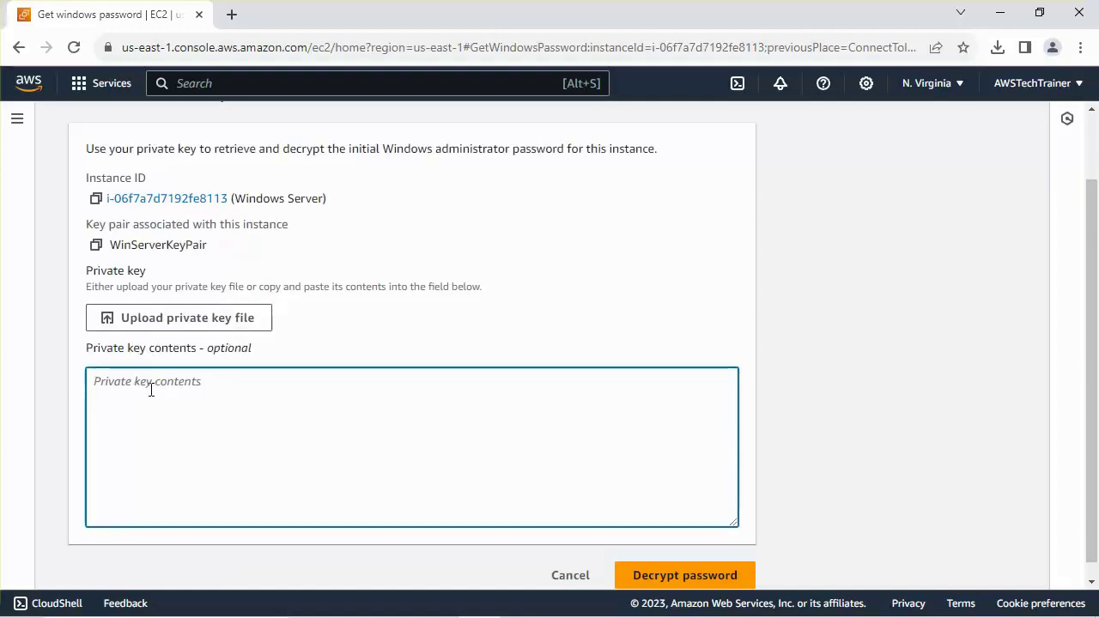
mouse_move(225, 614)
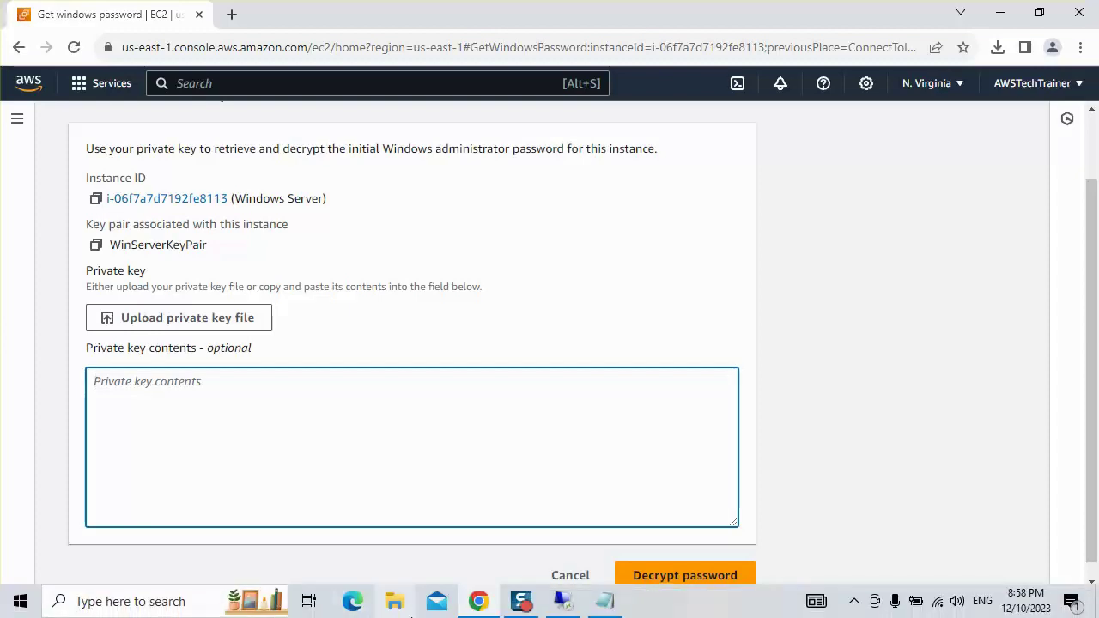
mouse_move(605, 601)
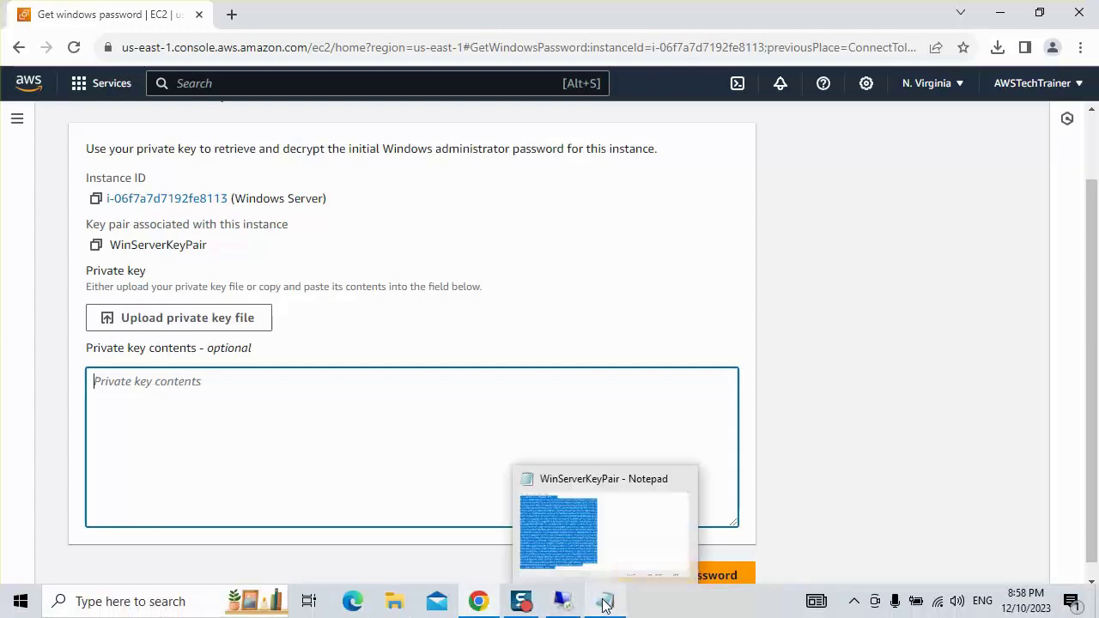
left_click(589, 549)
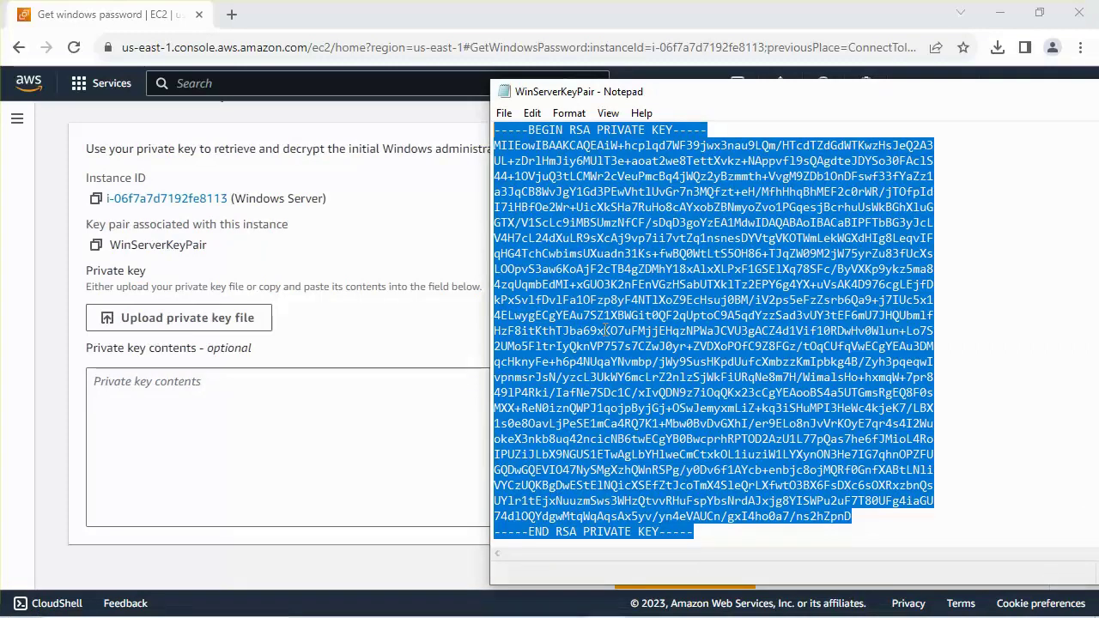
left_click(181, 398)
key("ctrl+v")
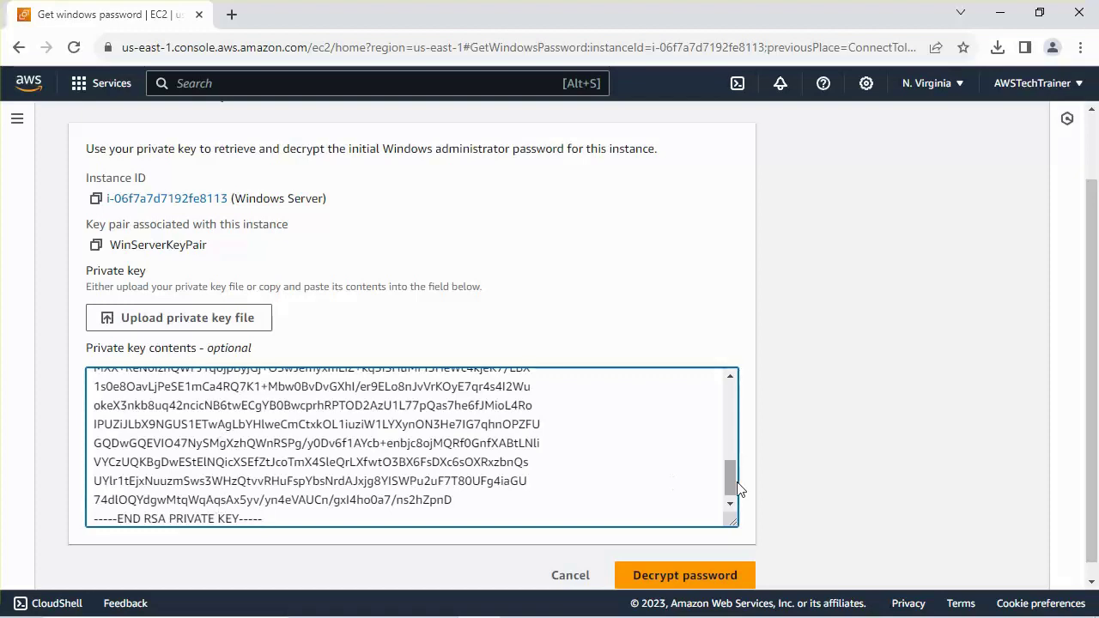
left_click_drag(730, 478, 731, 388)
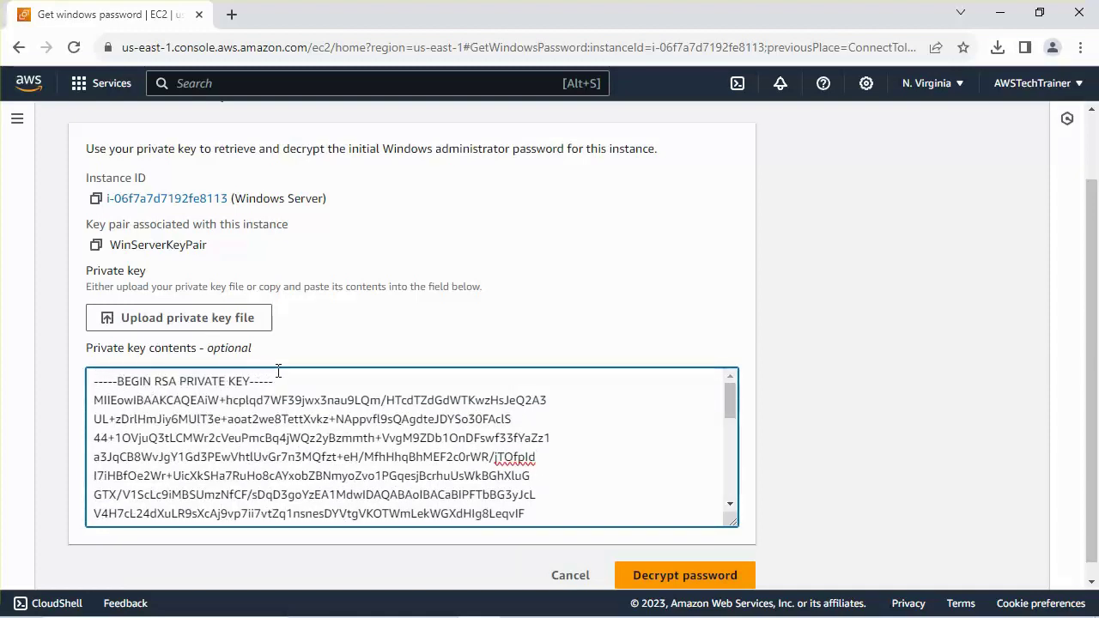
left_click_drag(732, 397, 731, 477)
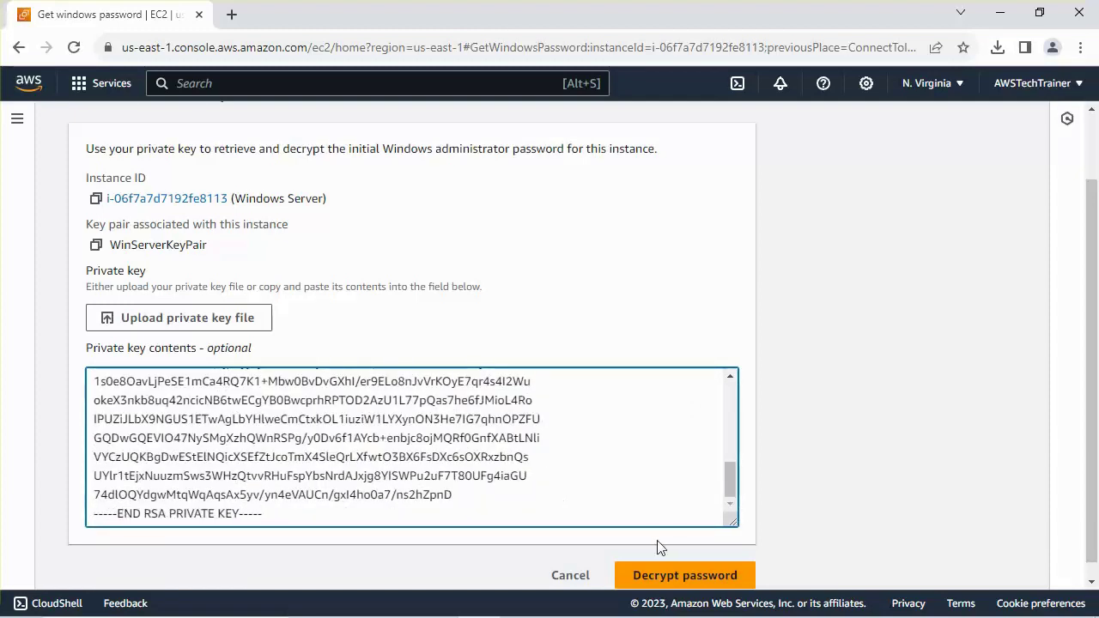
Decrypt the instance's Windows administrator password and copy it from the RDP client connection details
left_click(696, 579)
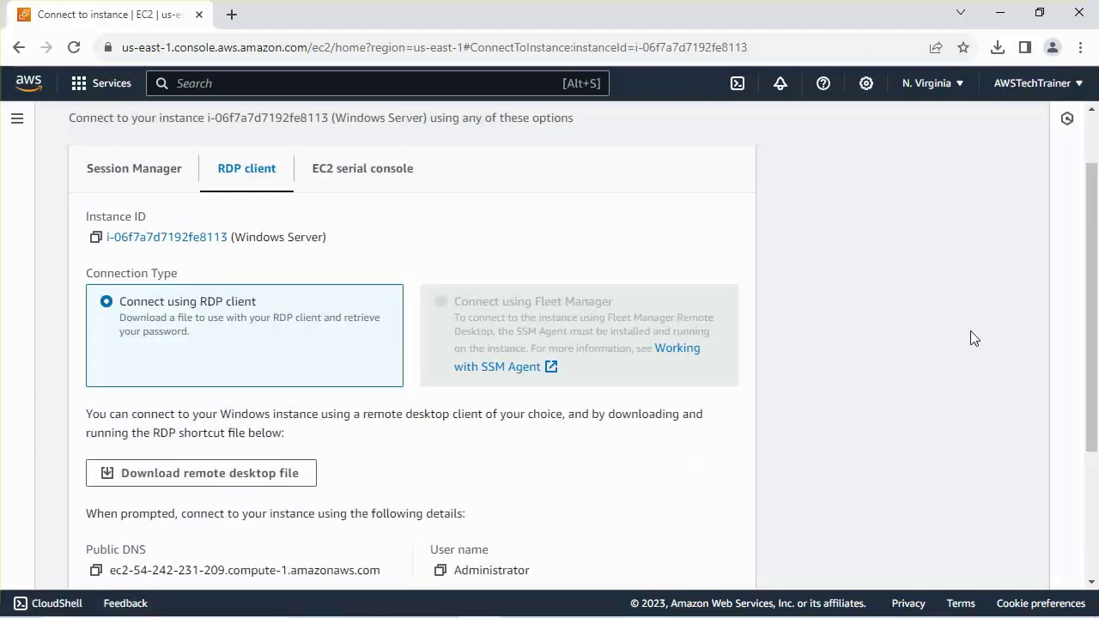
left_click_drag(1093, 229, 1095, 324)
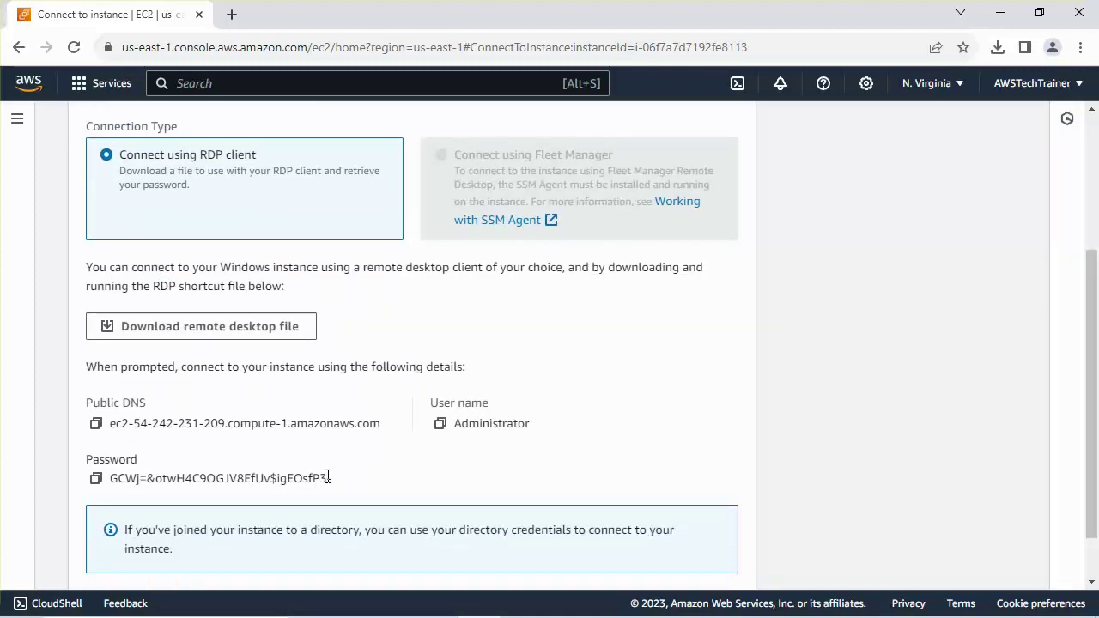
left_click(95, 479)
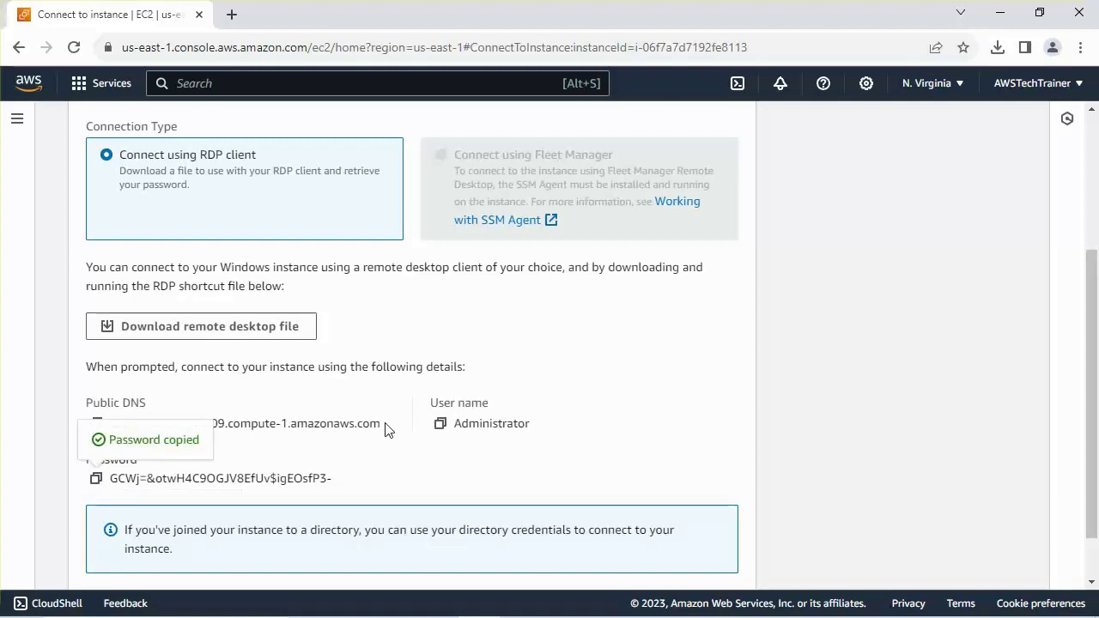
Switch to Remote Desktop Connection, paste the administrator password, enable Remember me, and submit the credentials
left_click(562, 600)
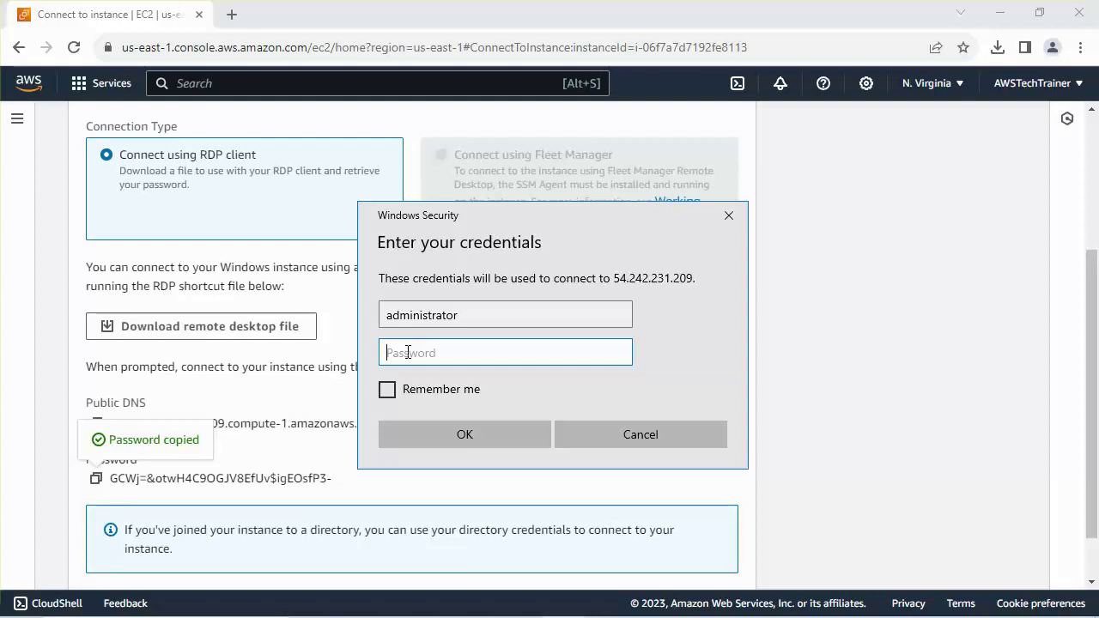
key("ctrl+v")
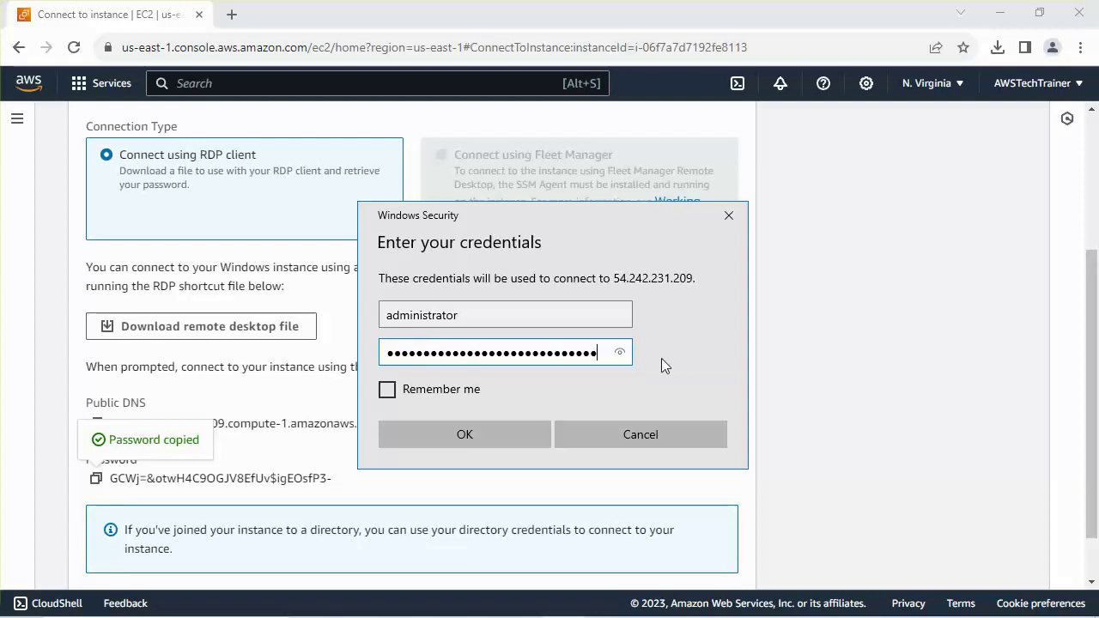
left_click(620, 354)
left_click(620, 353)
left_click(387, 389)
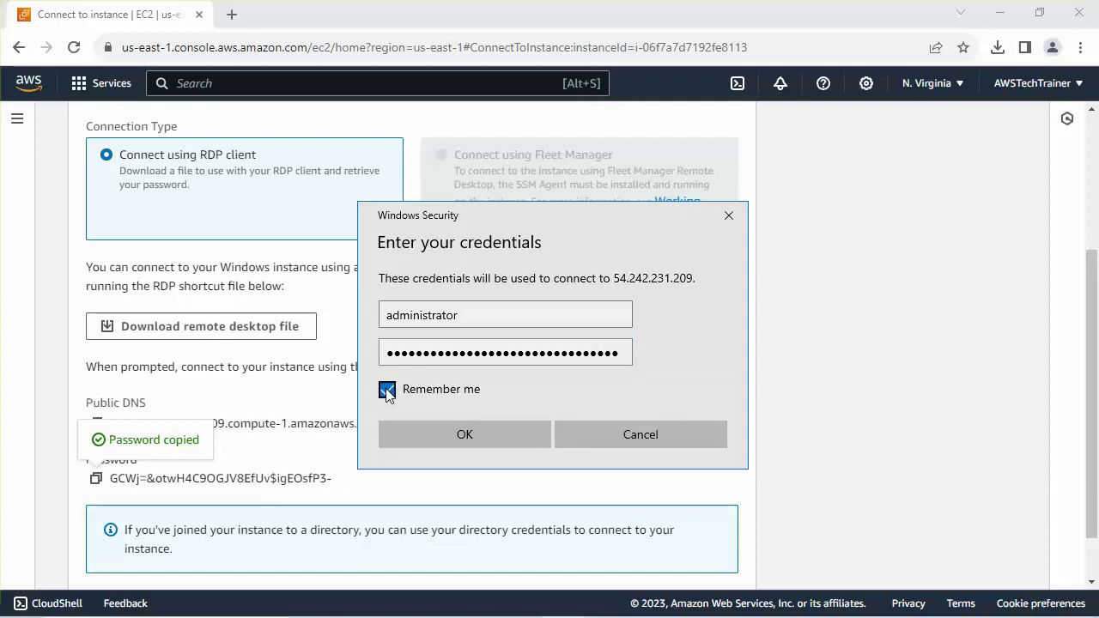
left_click(462, 431)
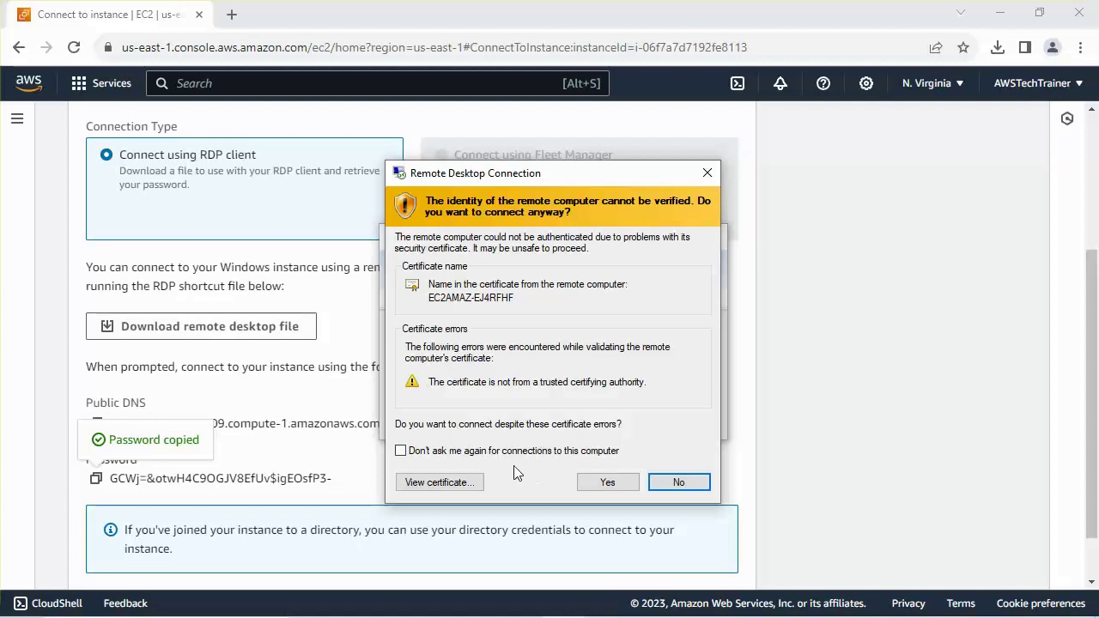
Connect despite the certificate errors without being asked again for this computer, and allow the server to be discoverable on Network 2
left_click(434, 451)
left_click(608, 484)
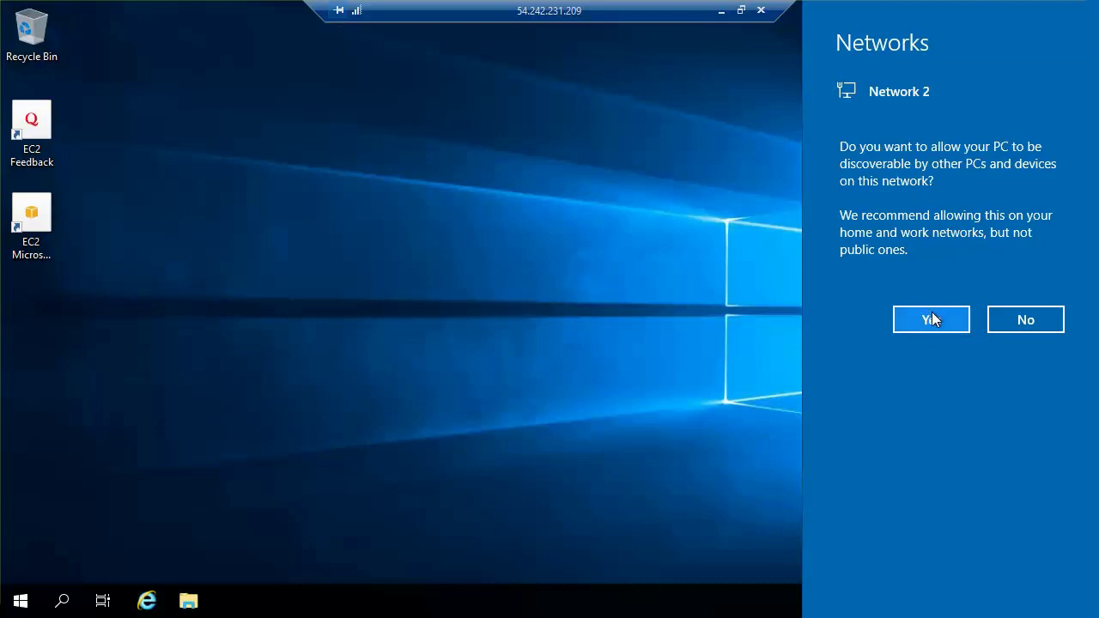
left_click(929, 323)
left_click(930, 321)
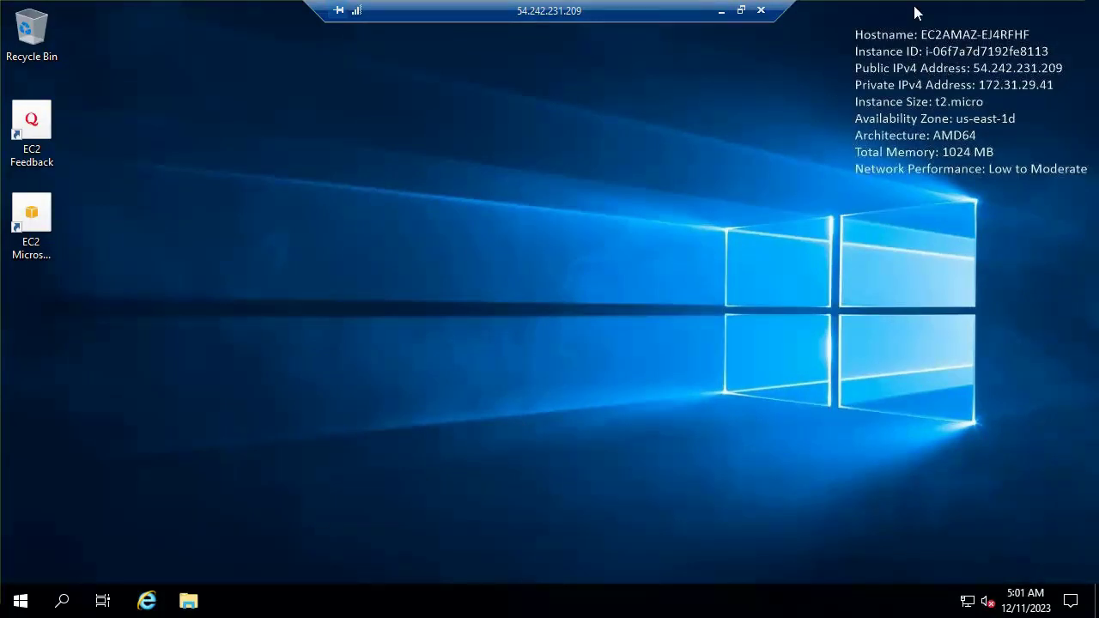
Restore the full-screen remote session to a window and reposition it over the AWS console, keeping the session connected
left_click(741, 10)
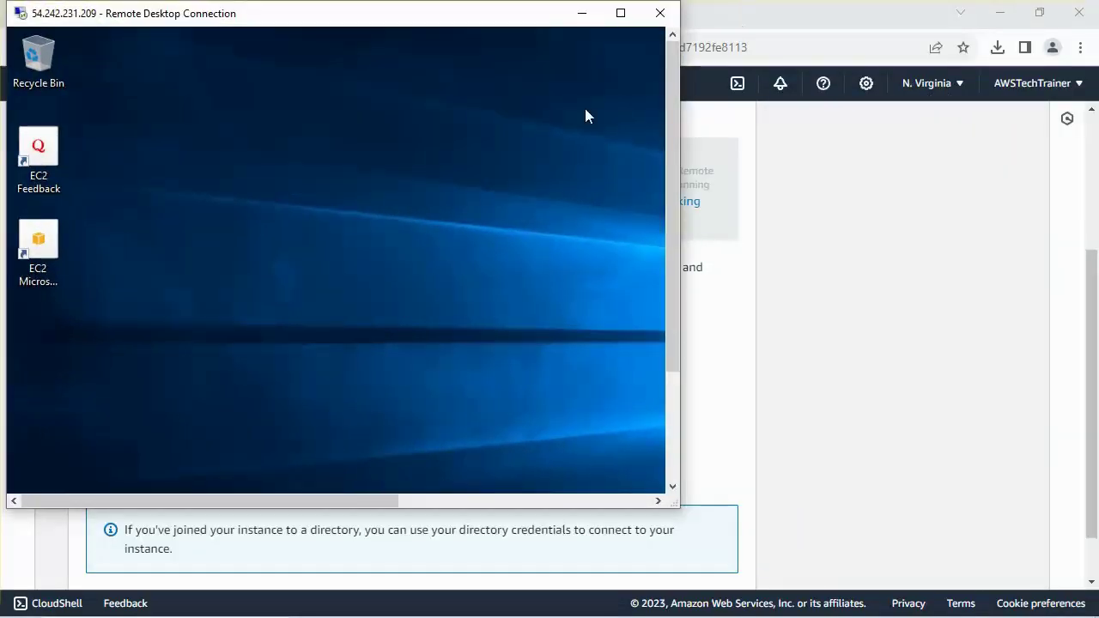
left_click_drag(427, 15, 763, 59)
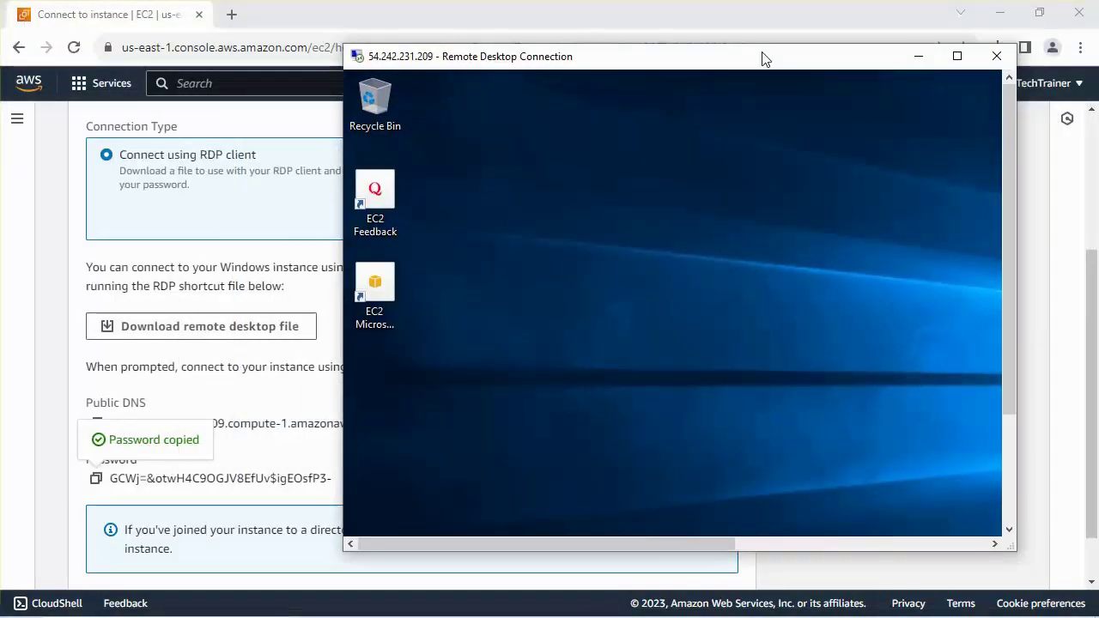
left_click(993, 57)
mouse_move(568, 601)
left_click_drag(745, 64, 669, 140)
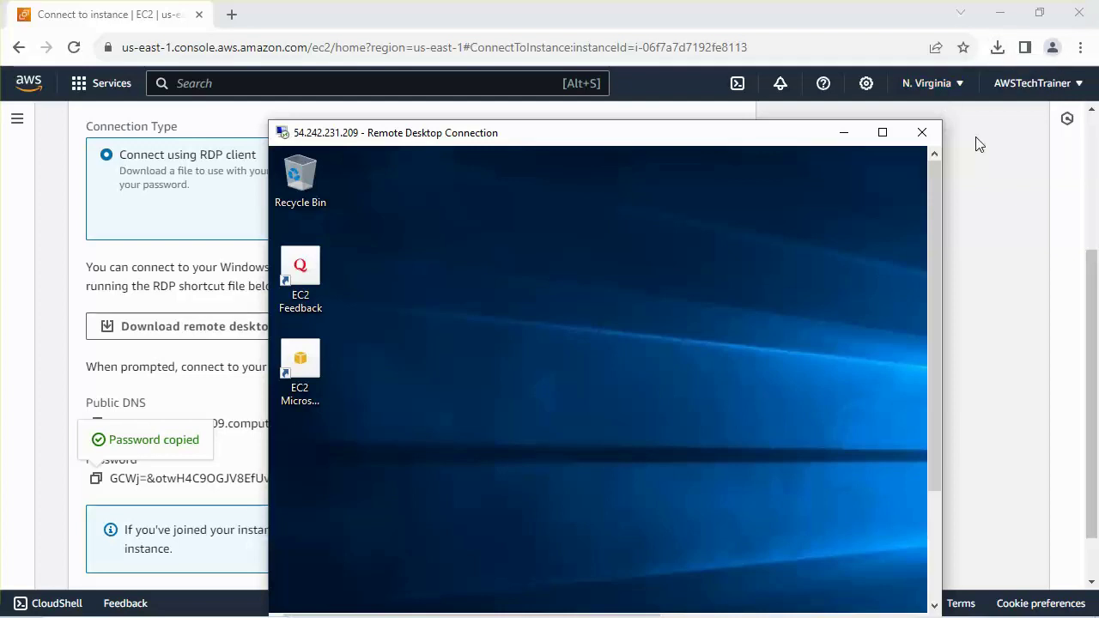
left_click_drag(711, 146, 694, 67)
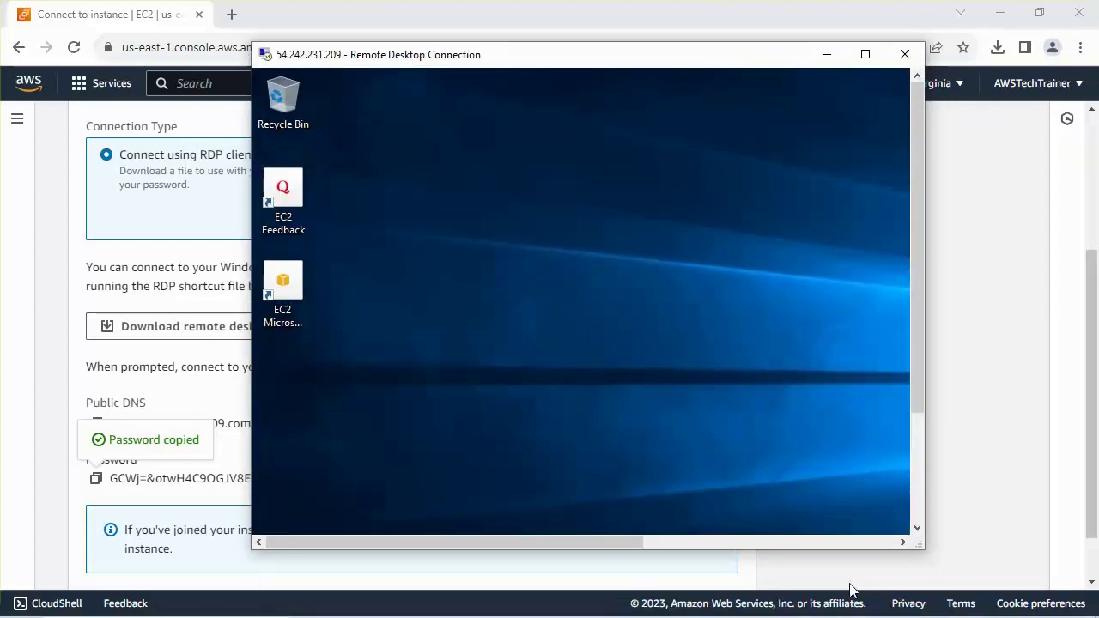
Bring up the WinServerKeyPair Notepad file briefly, and return in the browser to the EC2 instances list
mouse_move(850, 611)
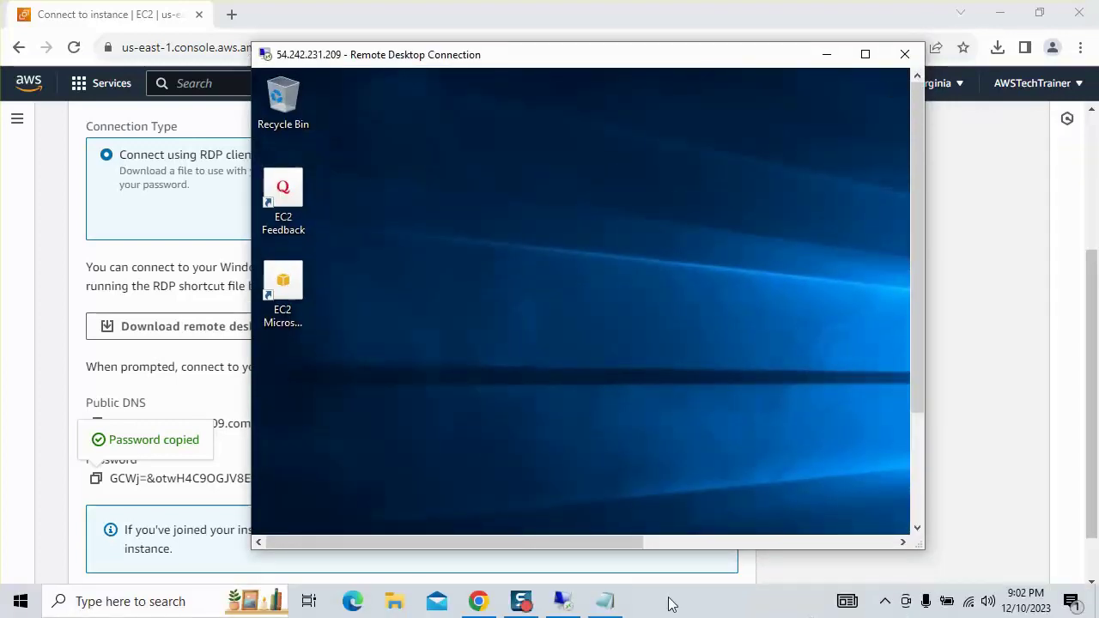
left_click(605, 601)
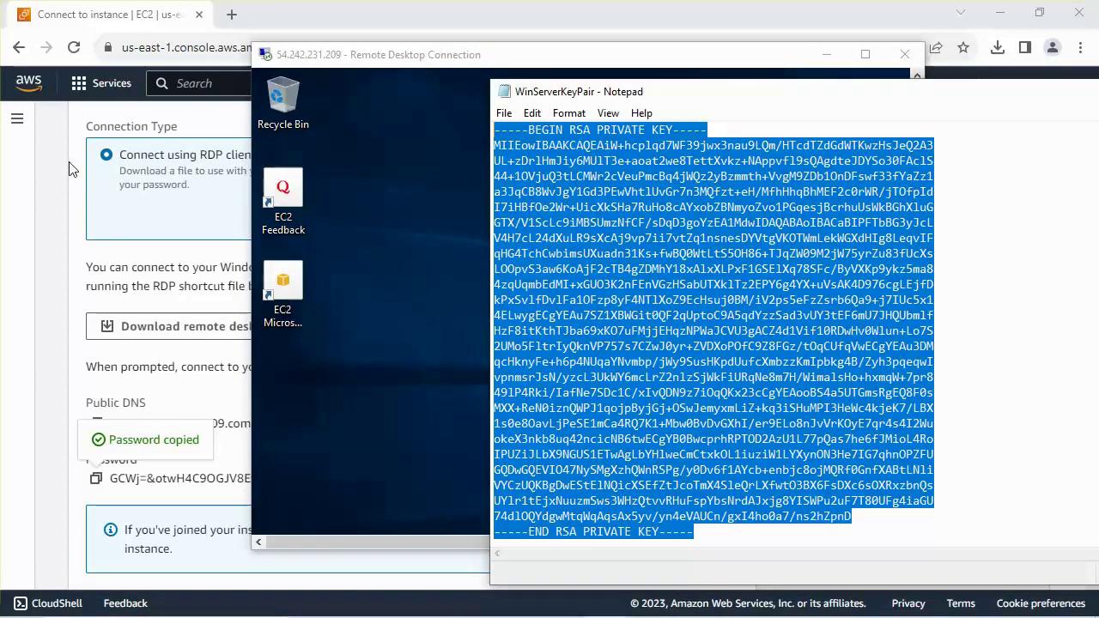
left_click(45, 180)
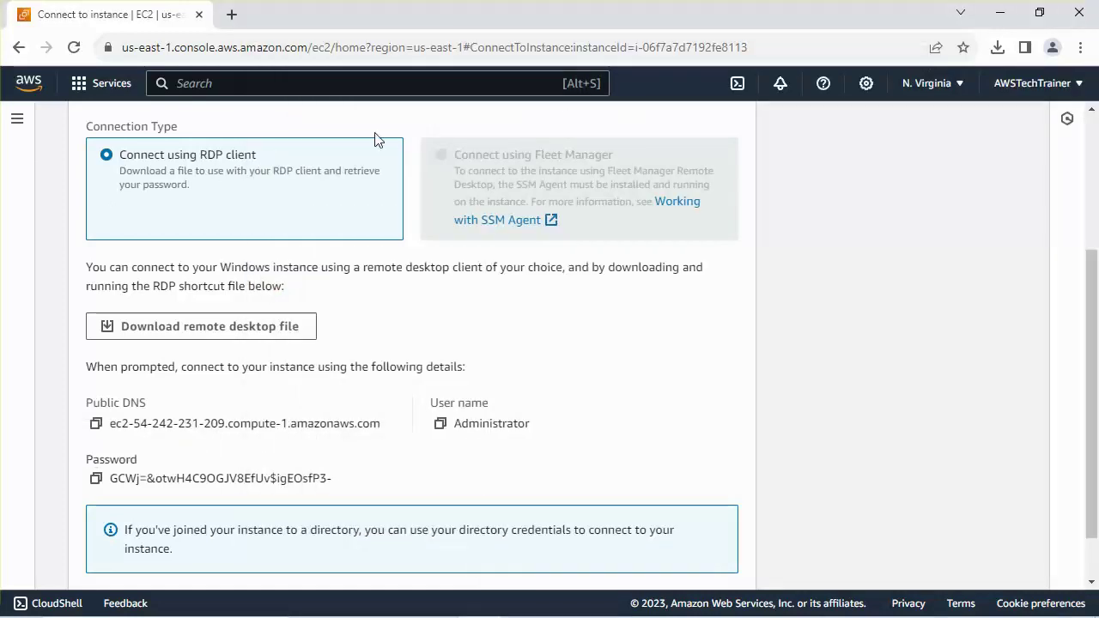
scroll(1092, 148, "up", 3)
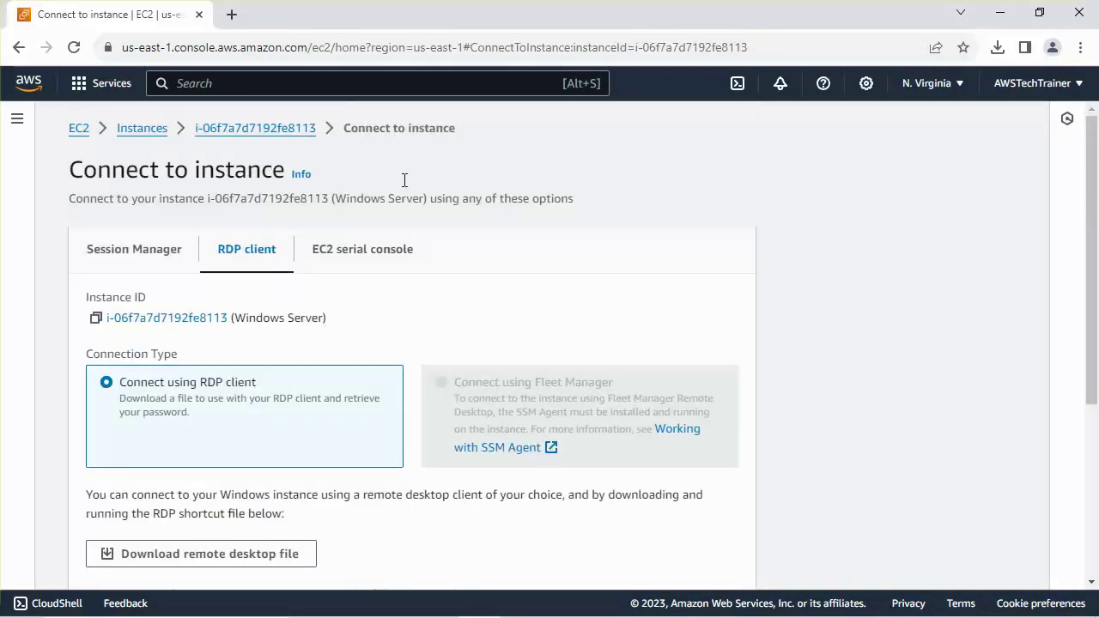
left_click(203, 137)
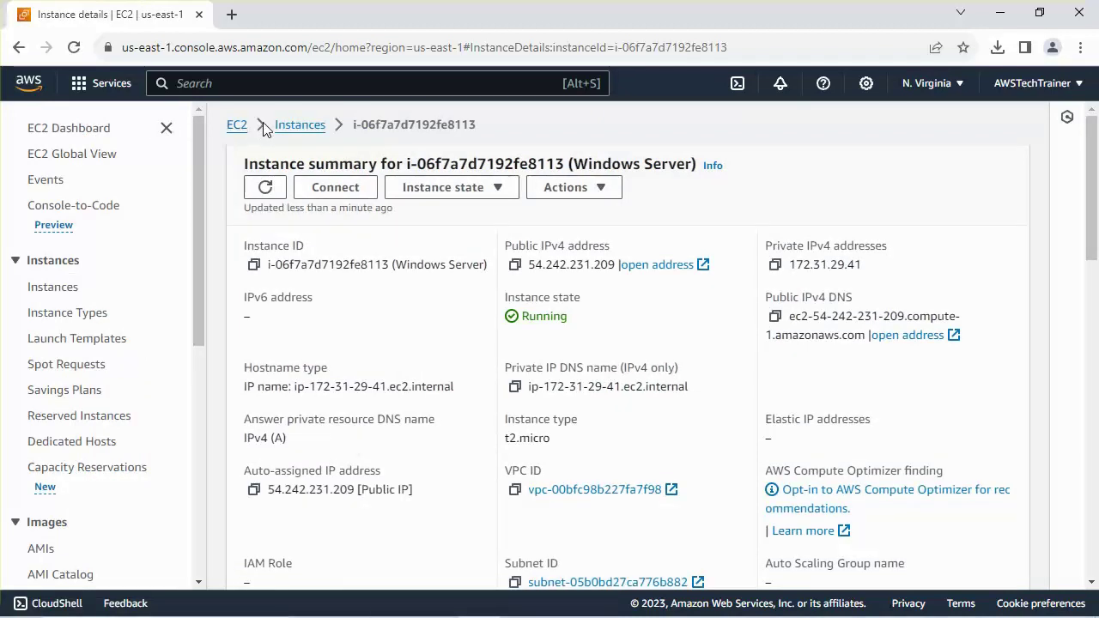
left_click(296, 125)
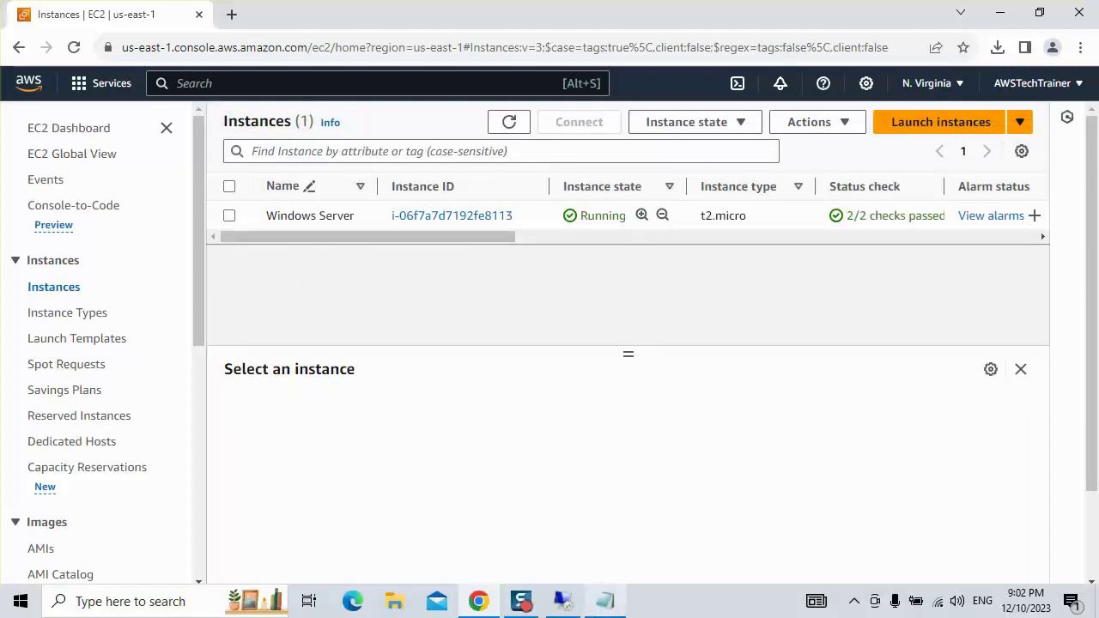
Switch to the Remote Desktop window, close the session to 54.242.231.209, and confirm the disconnection
left_click(564, 601)
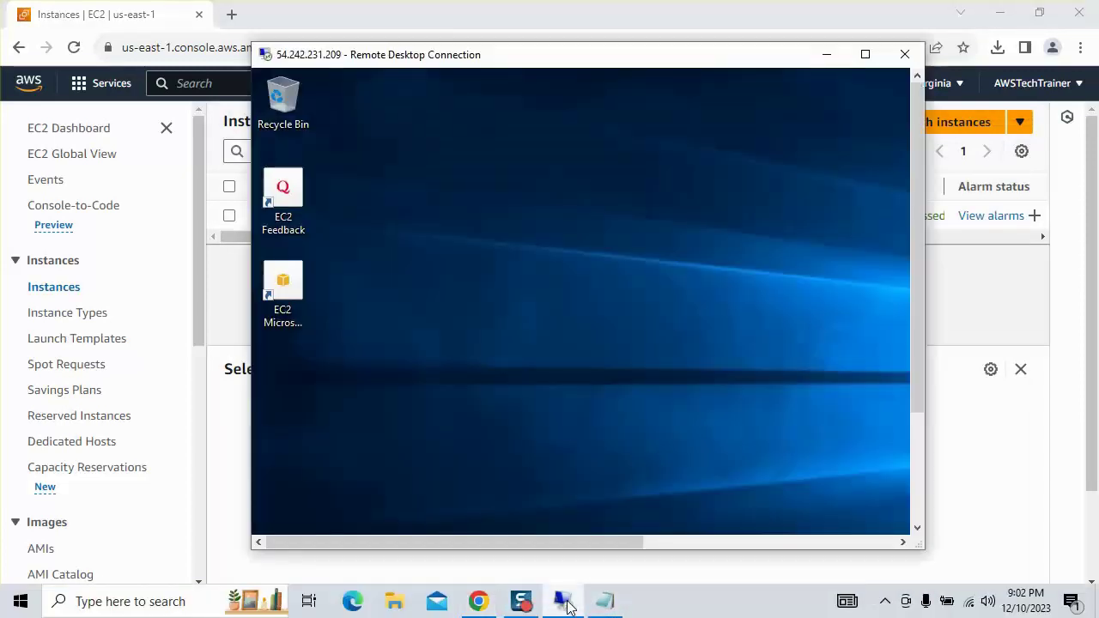
left_click(904, 54)
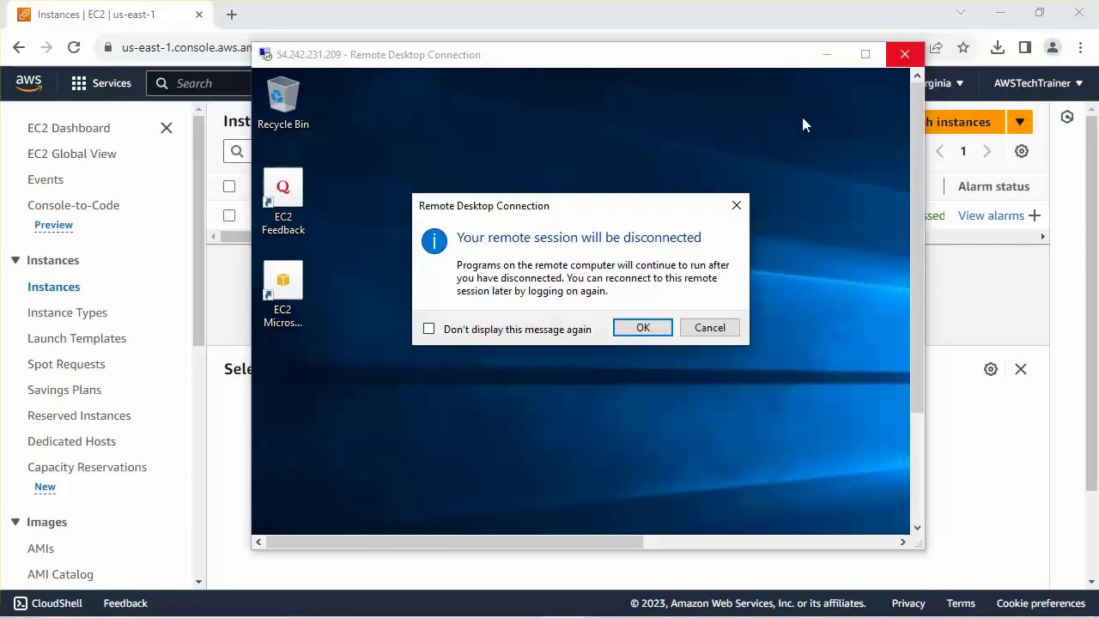
left_click(644, 330)
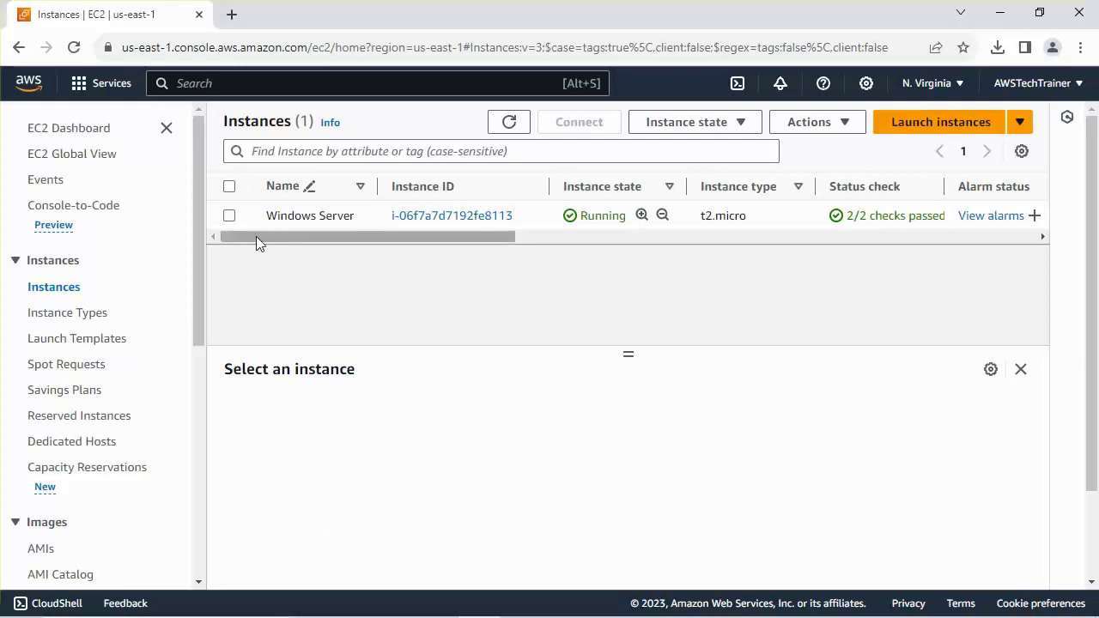
Select the Windows Server instance in the list and open its Connect to instance page
left_click(230, 217)
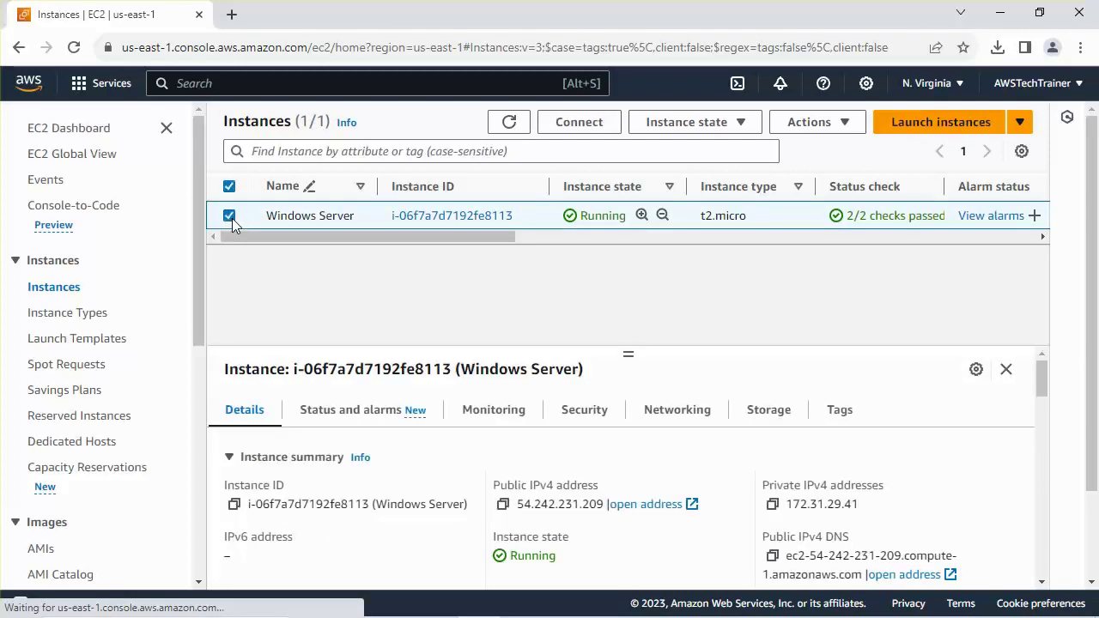
left_click(589, 122)
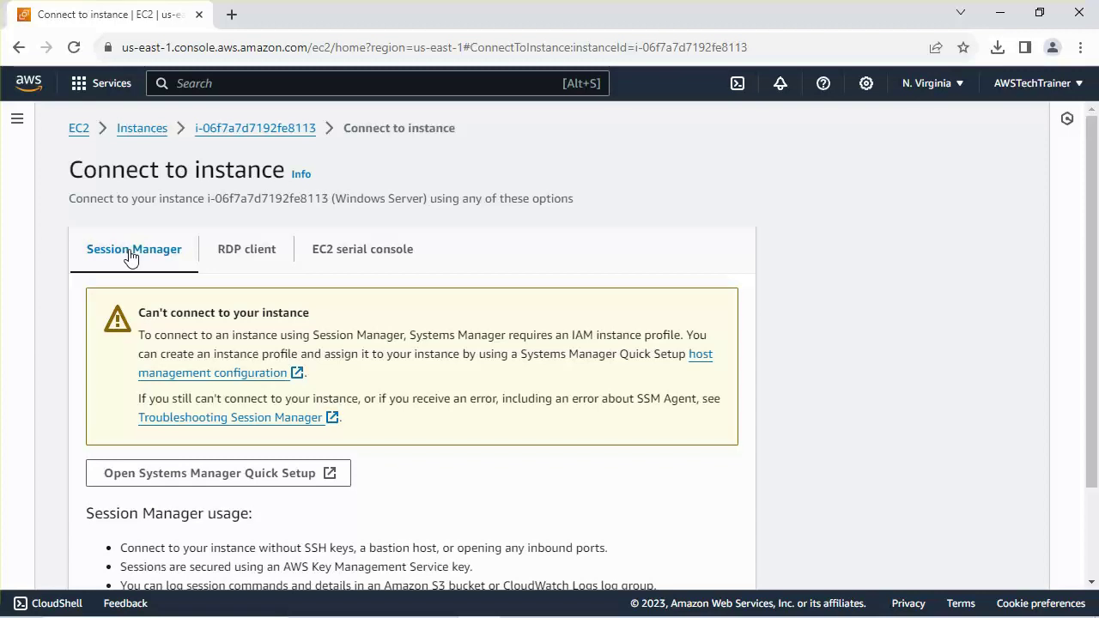
Choose the RDP client connection method for the Windows Server instance and bring its connection details into view
left_click(238, 256)
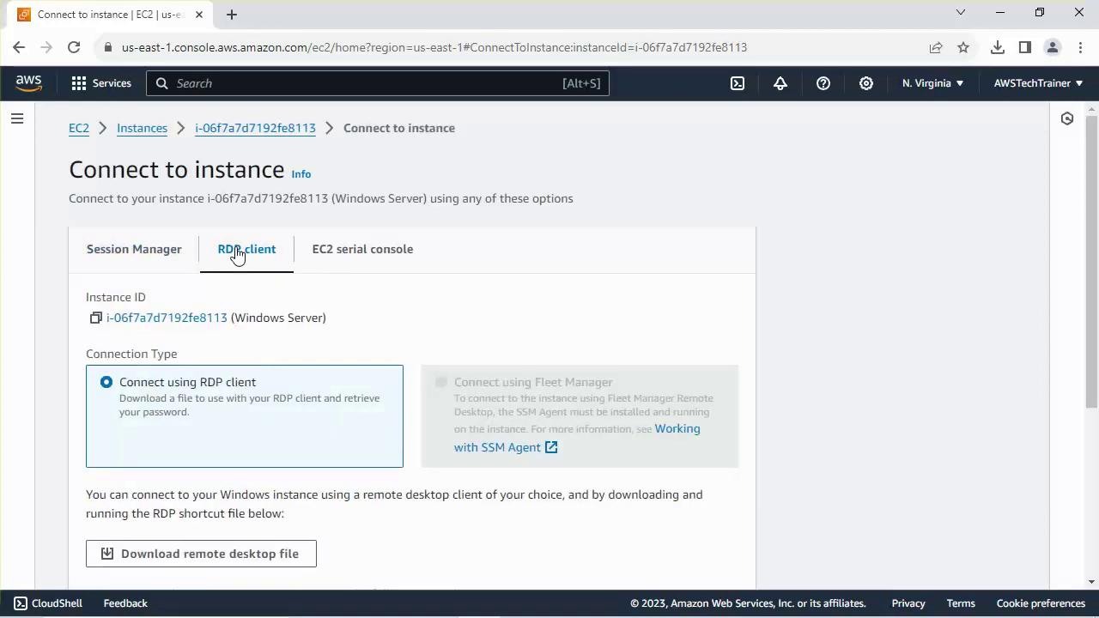
left_click_drag(1097, 163, 1097, 226)
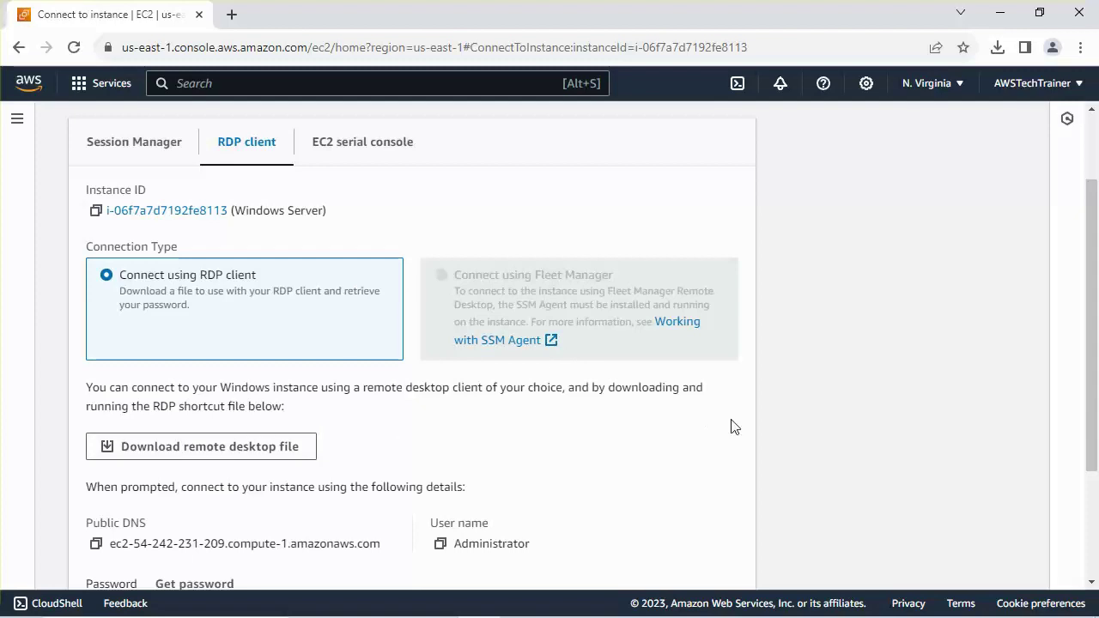
scroll(1081, 218, "down", 1)
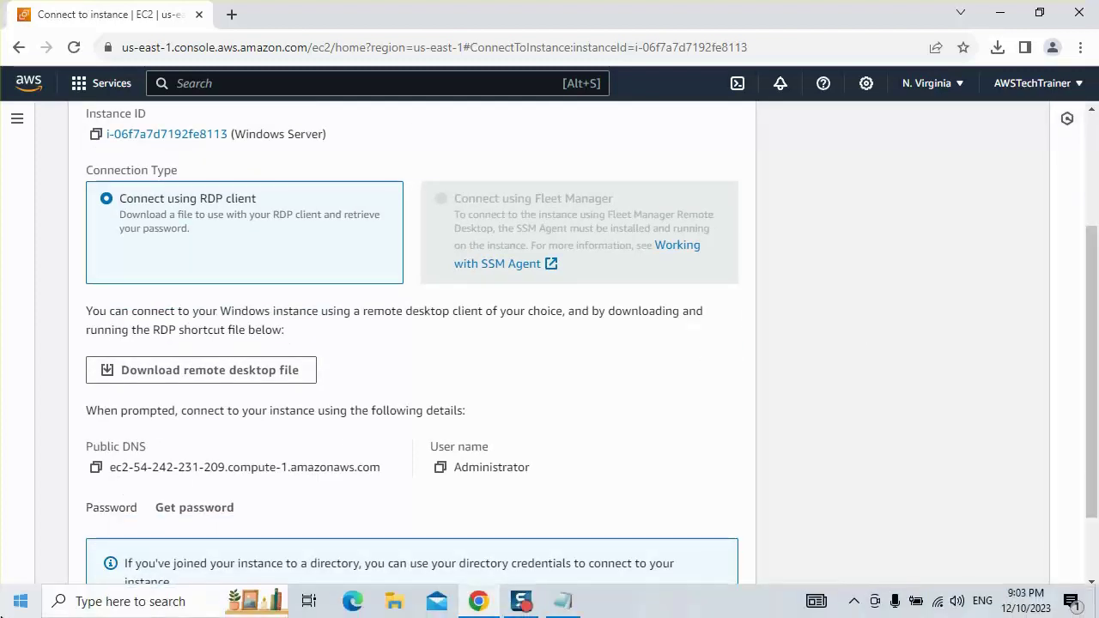
Launch Remote Desktop Connection and connect to 54.242.231.209 as administrator with the saved credentials
left_click(21, 605)
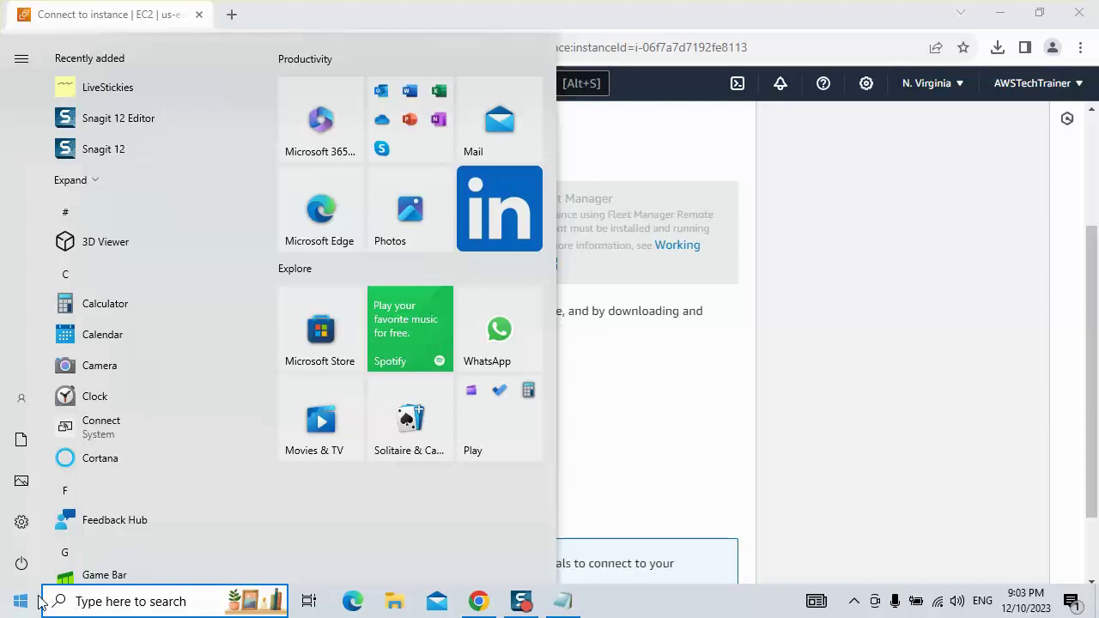
type("remote")
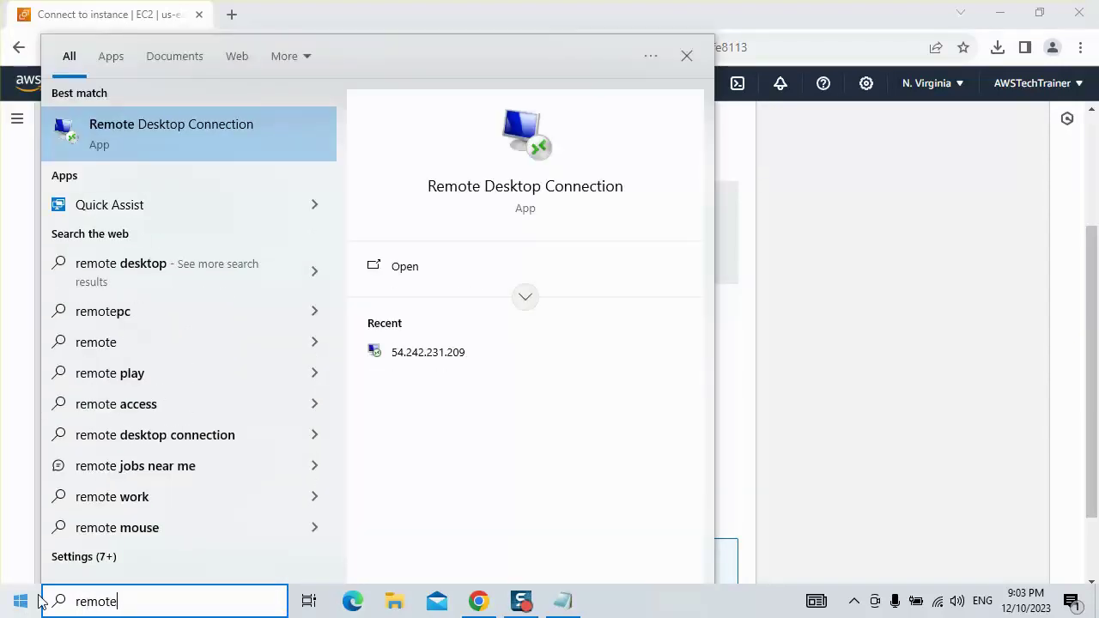
left_click(116, 125)
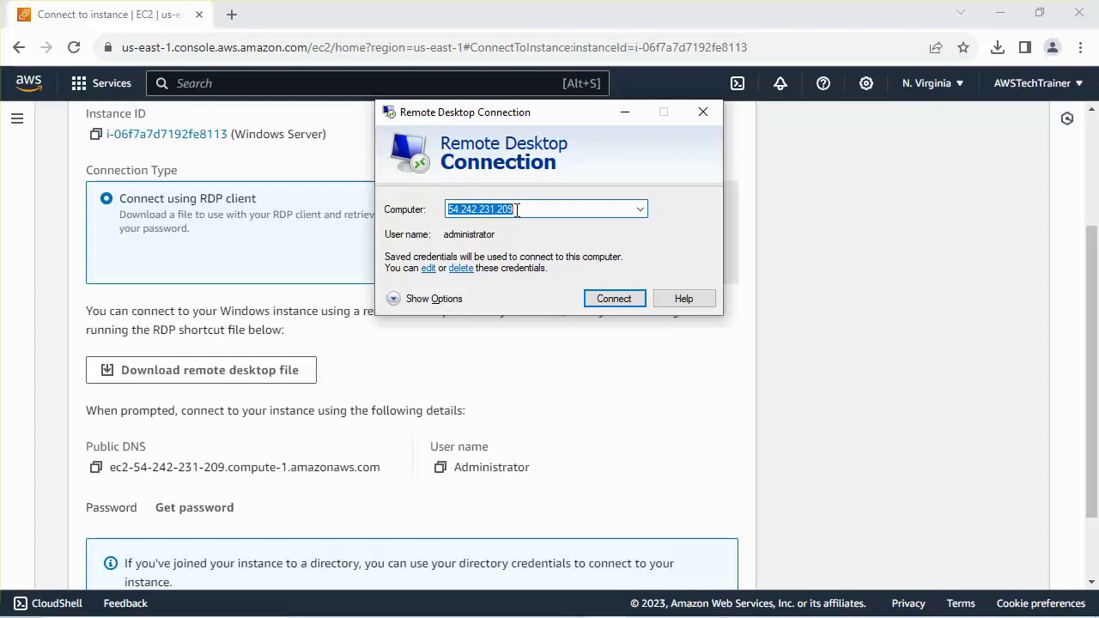
left_click_drag(517, 210, 447, 218)
left_click(608, 299)
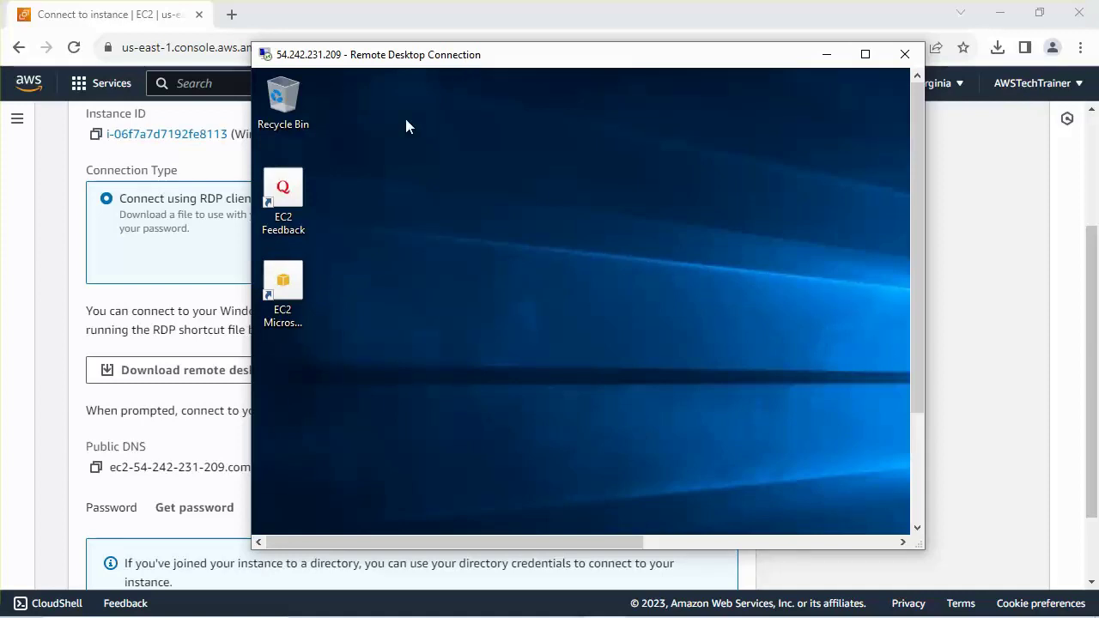
Return to the AWS console in the browser and open the Windows password retrieval page for the instance
left_click(42, 405)
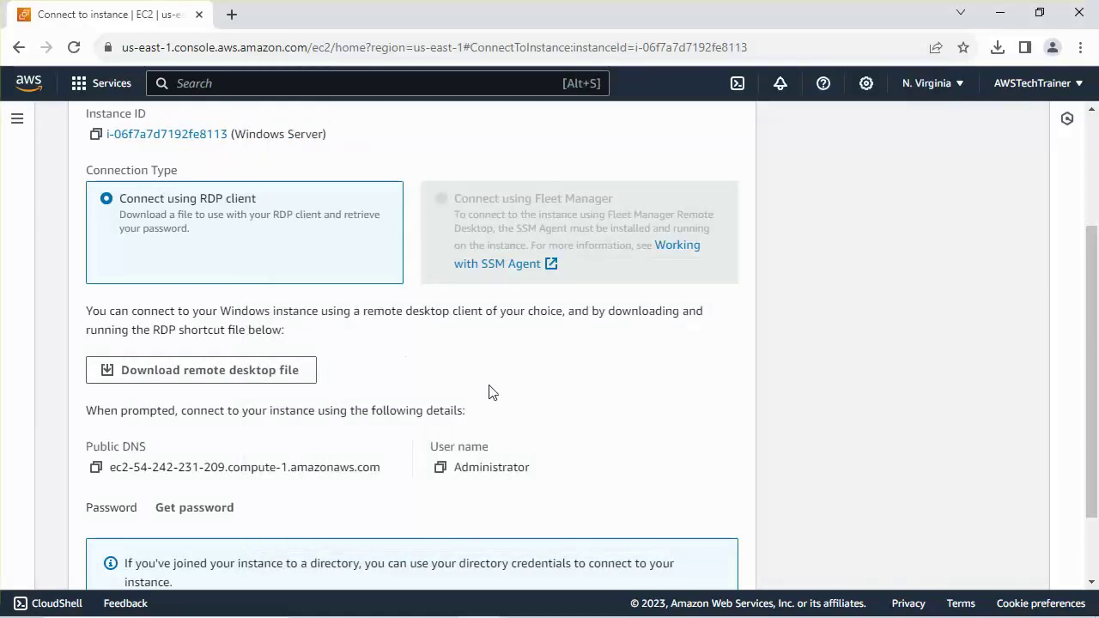
left_click(195, 509)
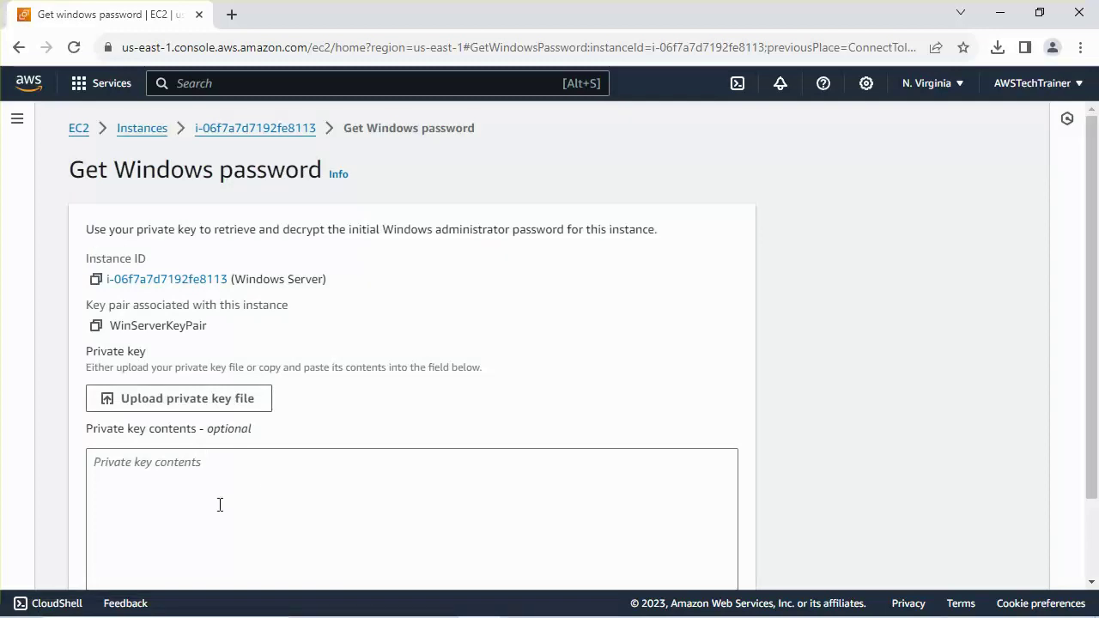
left_click(217, 501)
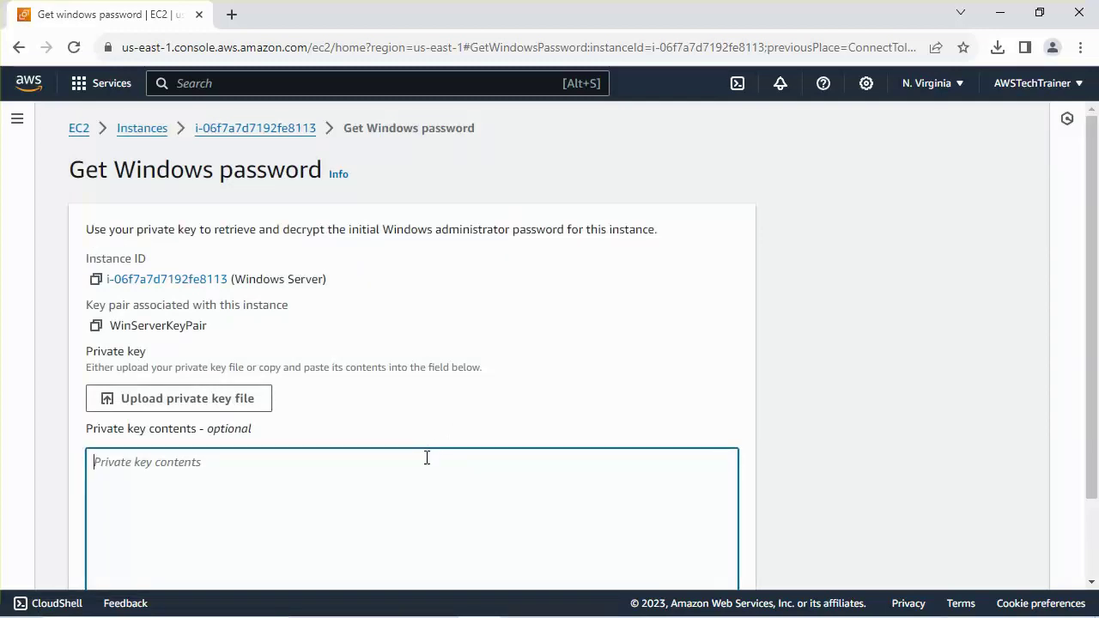
key("ctrl+v")
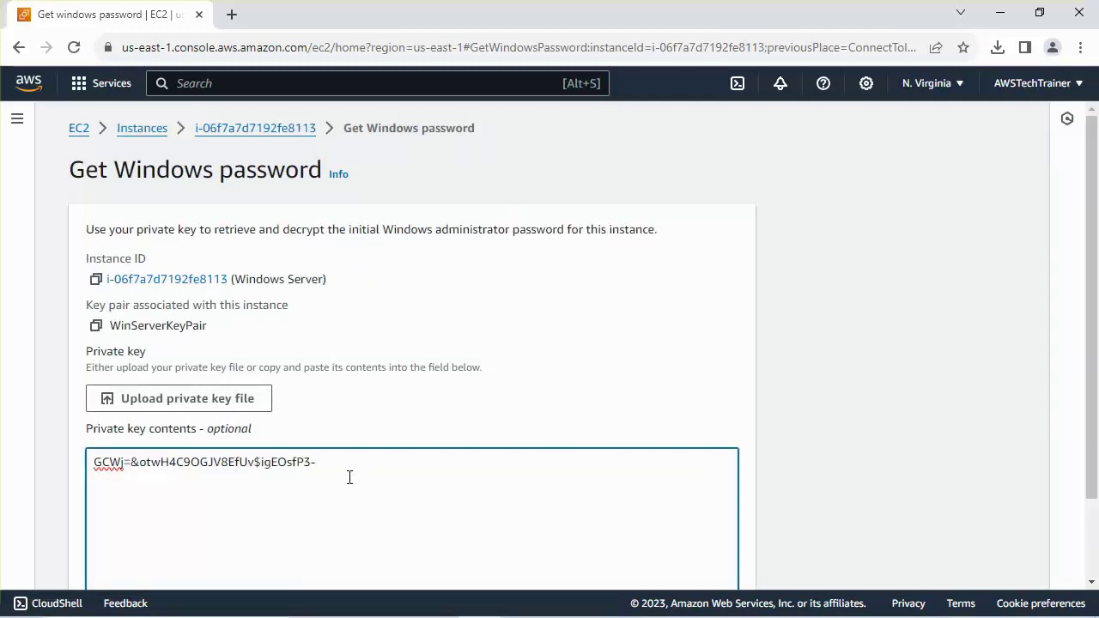
left_click_drag(349, 477, 6, 496)
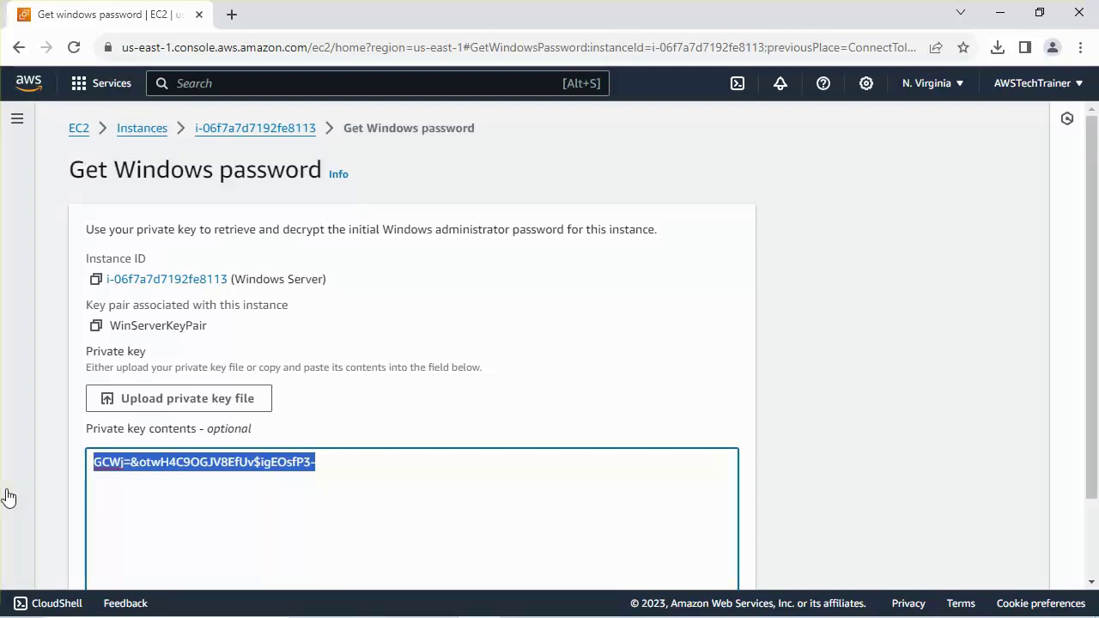
key("BackSpace")
Copy the full RSA private key from the WinServerKeyPair Notepad file and paste it into the private key contents field
mouse_move(595, 591)
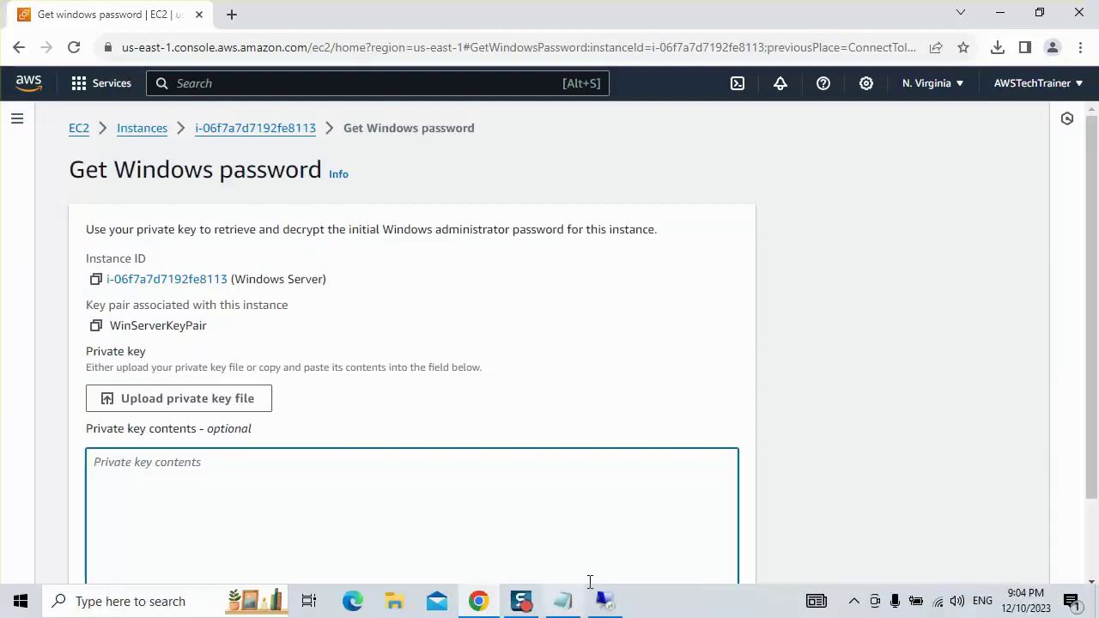
left_click(562, 605)
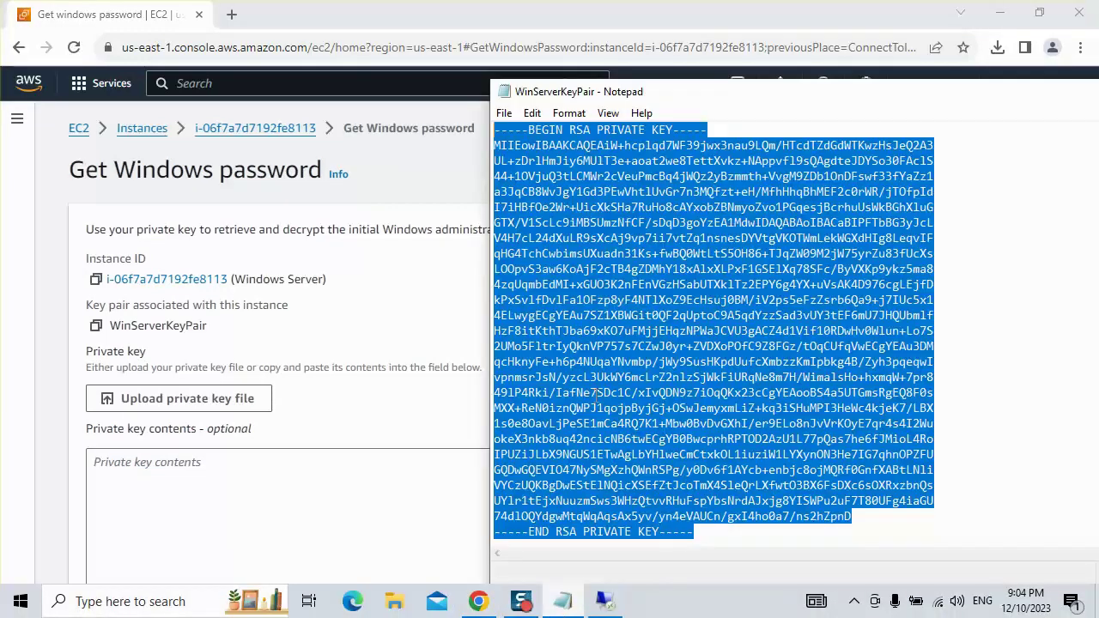
right_click(612, 269)
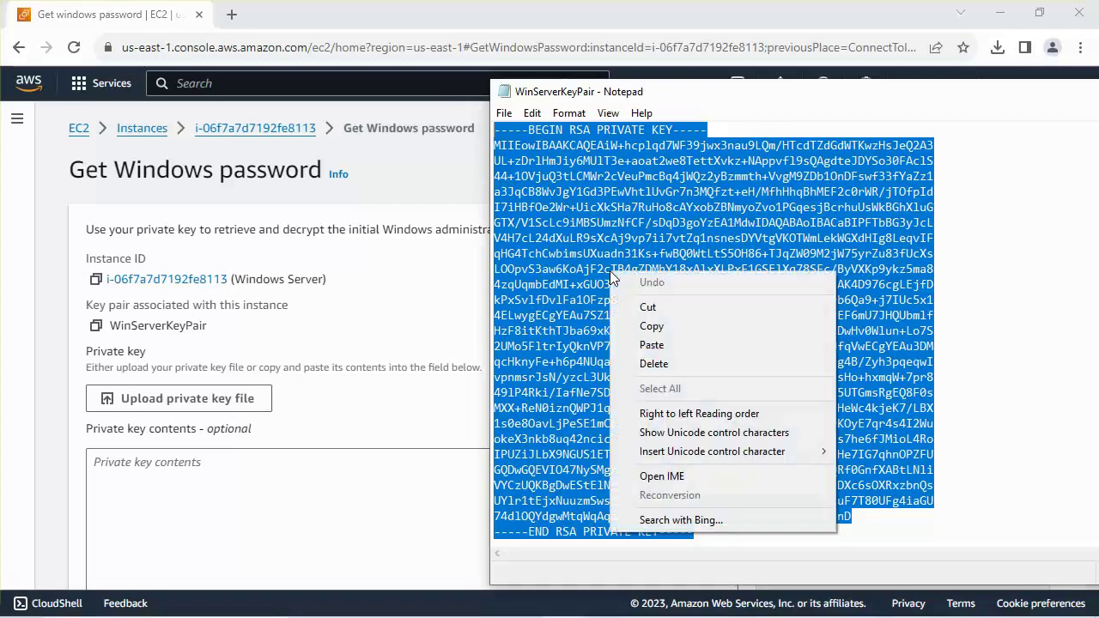
left_click(644, 323)
left_click(103, 524)
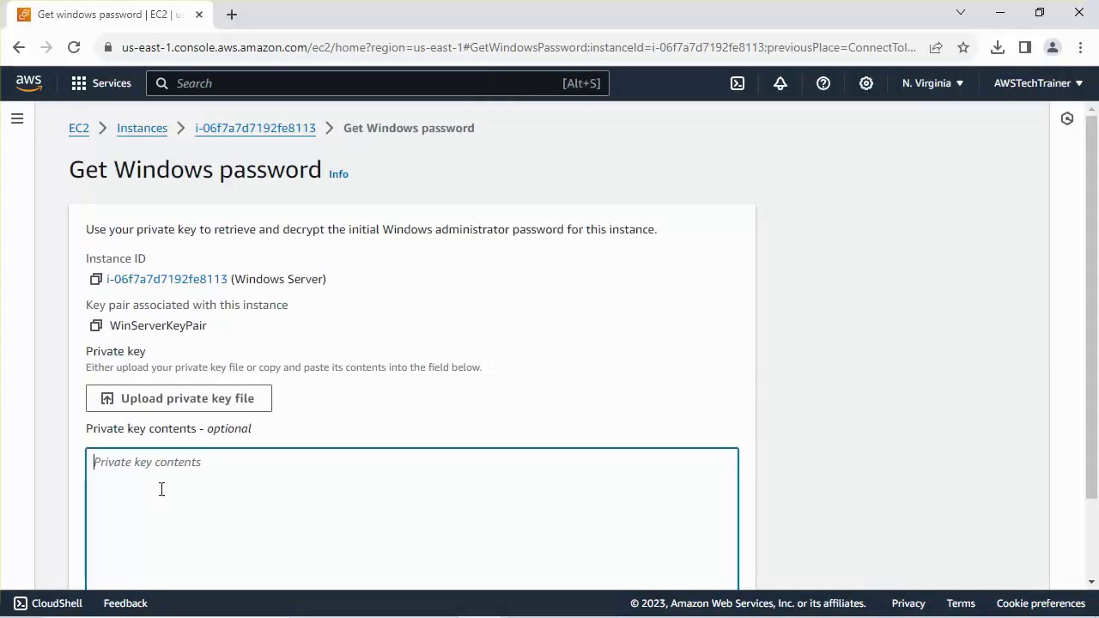
key("ctrl+v")
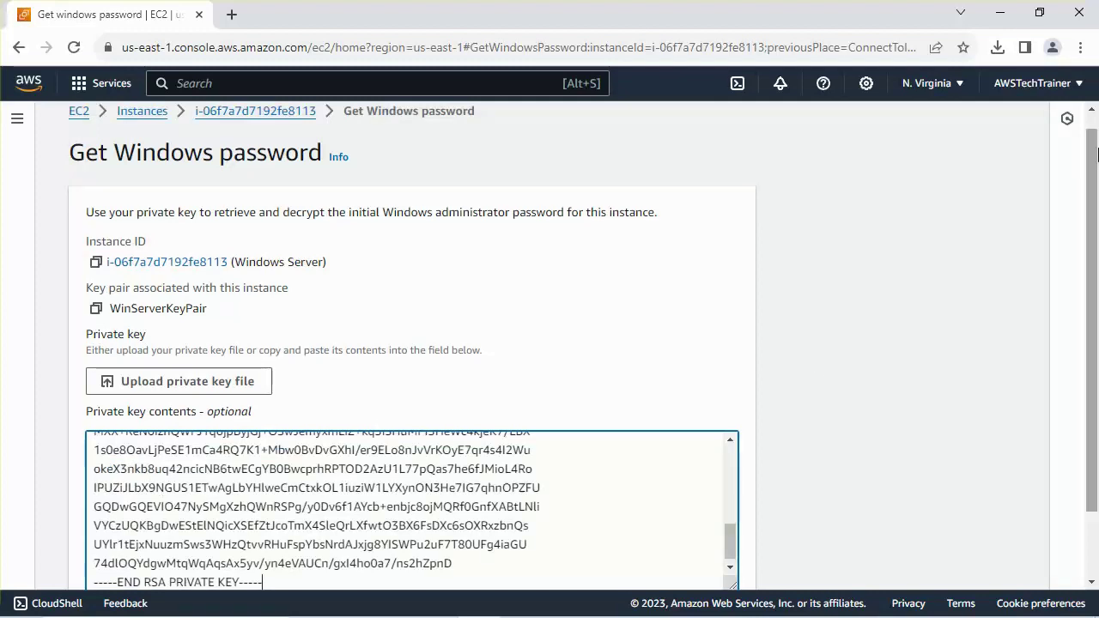
Decrypt the instance's Windows administrator password with the pasted key and copy the password to the clipboard
scroll(812, 373, "down", 2)
left_click(657, 560)
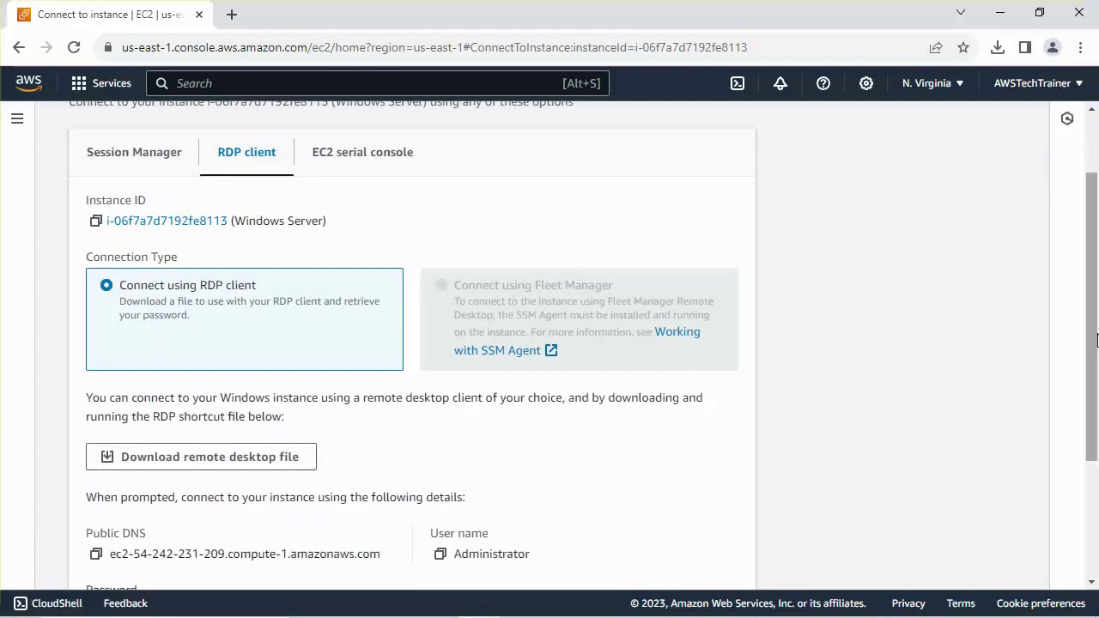
left_click_drag(1094, 334, 1094, 455)
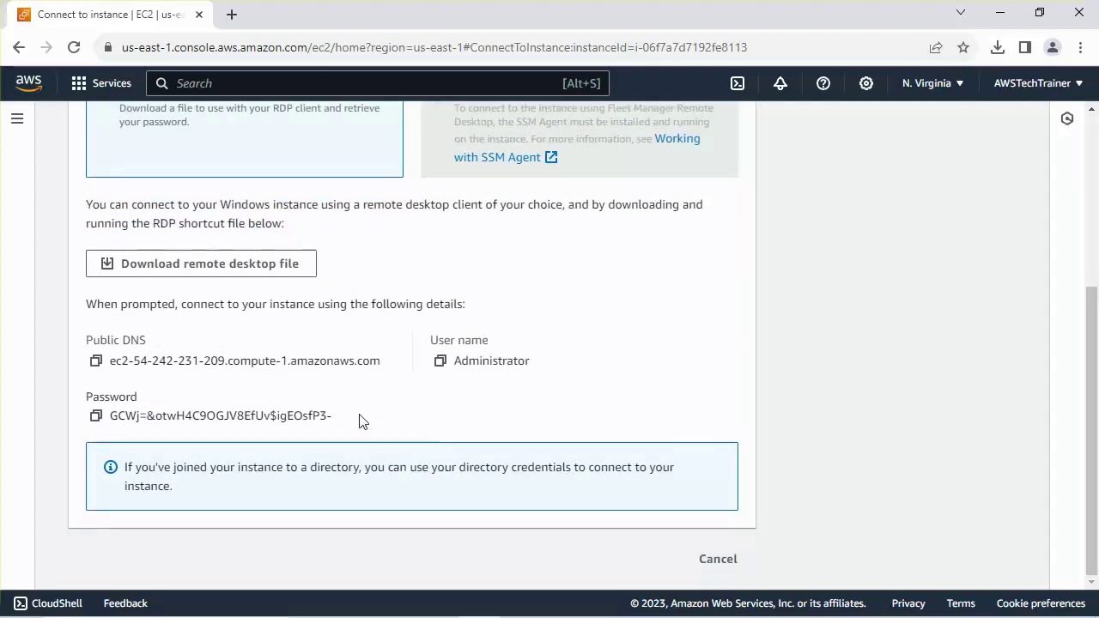
left_click_drag(335, 424, 109, 421)
left_click(95, 416)
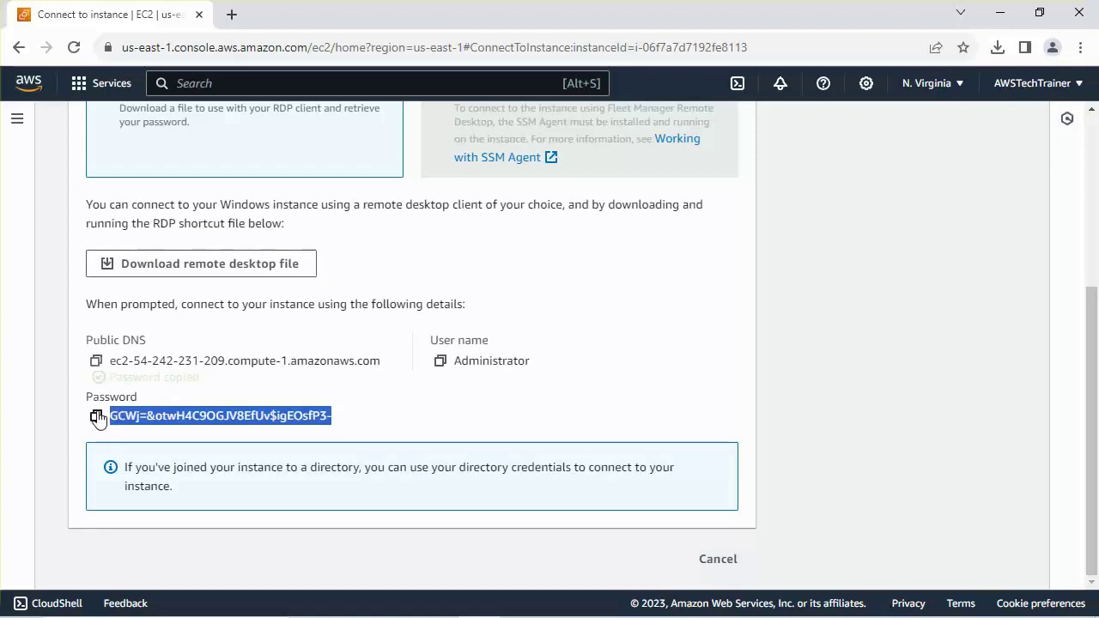
Switch to the open Remote Desktop window for 54.242.231.209, close it, and confirm disconnecting the session
mouse_move(373, 614)
left_click(605, 601)
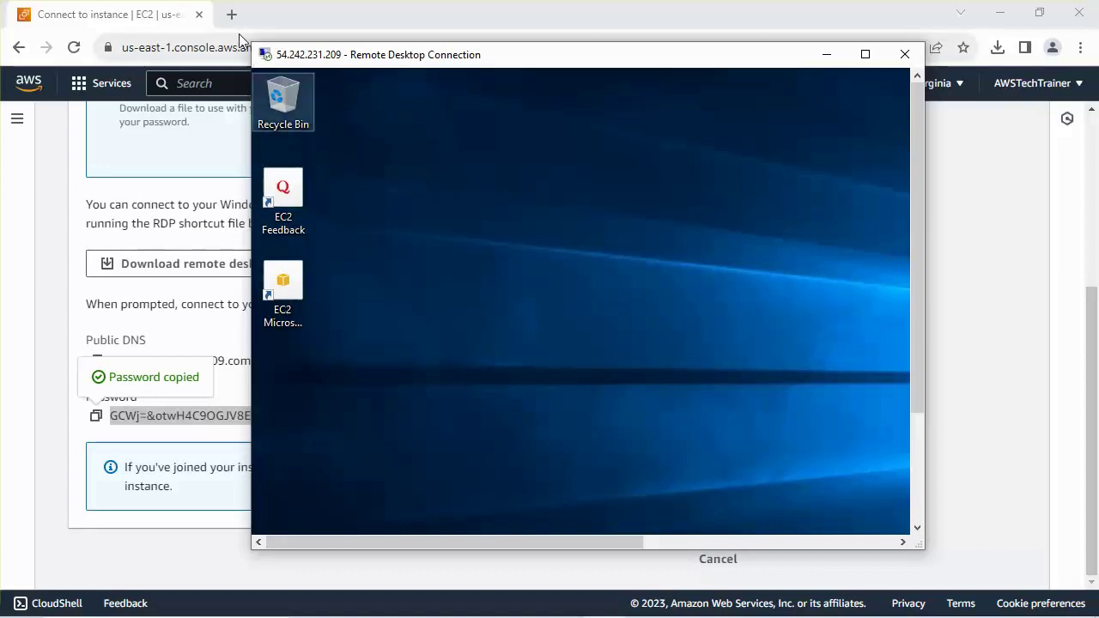
double_click(263, 56)
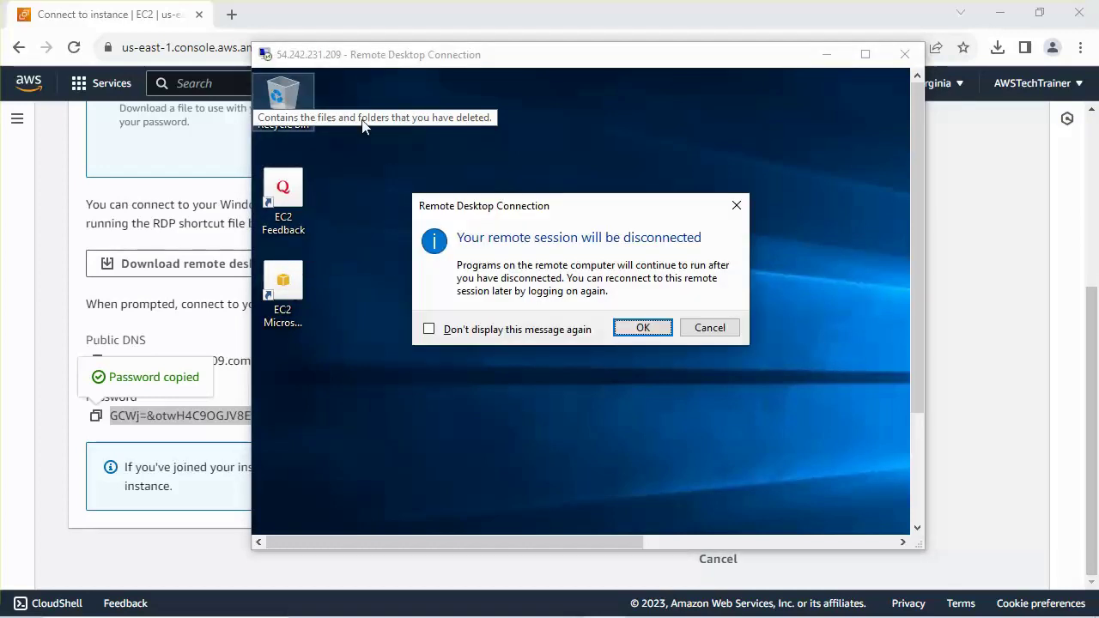
left_click(647, 326)
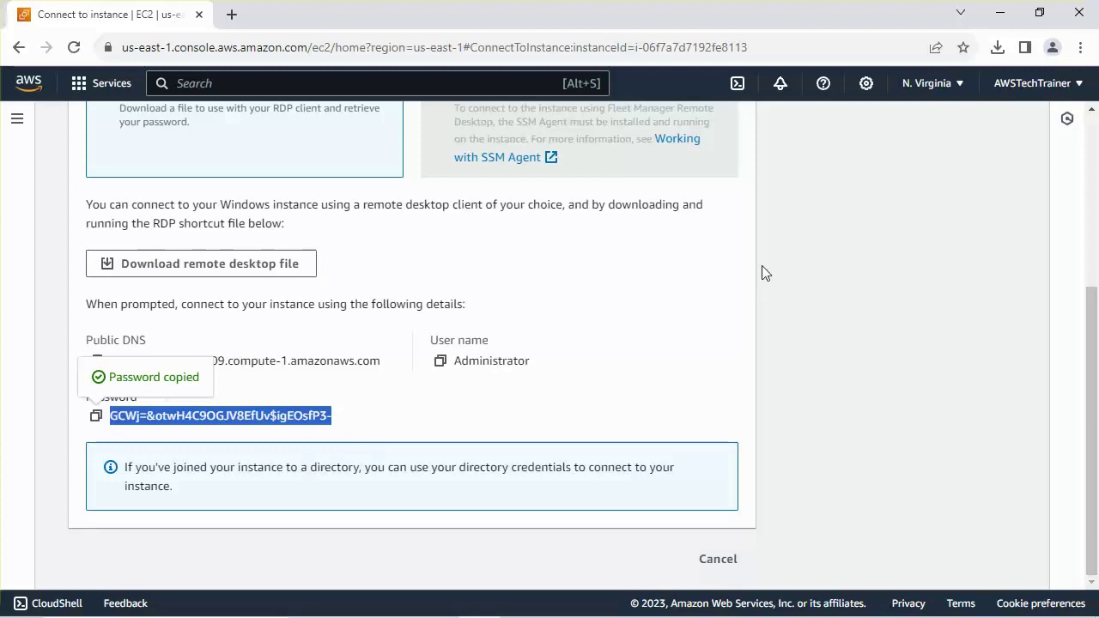
Go back from the Connect to instance page to the EC2 instances list by way of the instance summary
left_click(1091, 110)
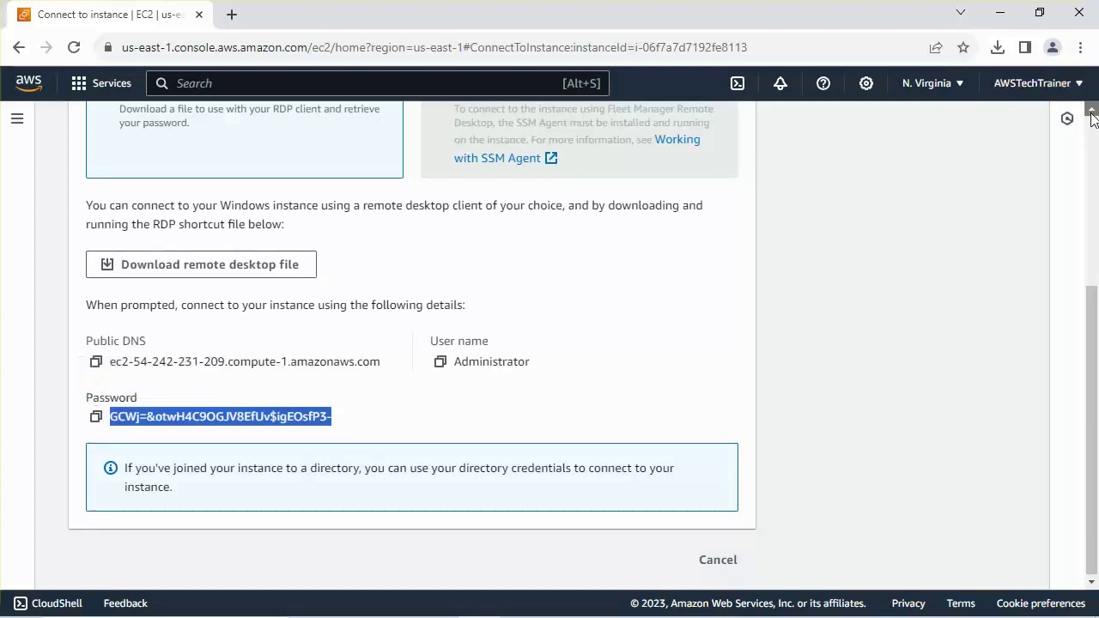
left_click(1090, 136)
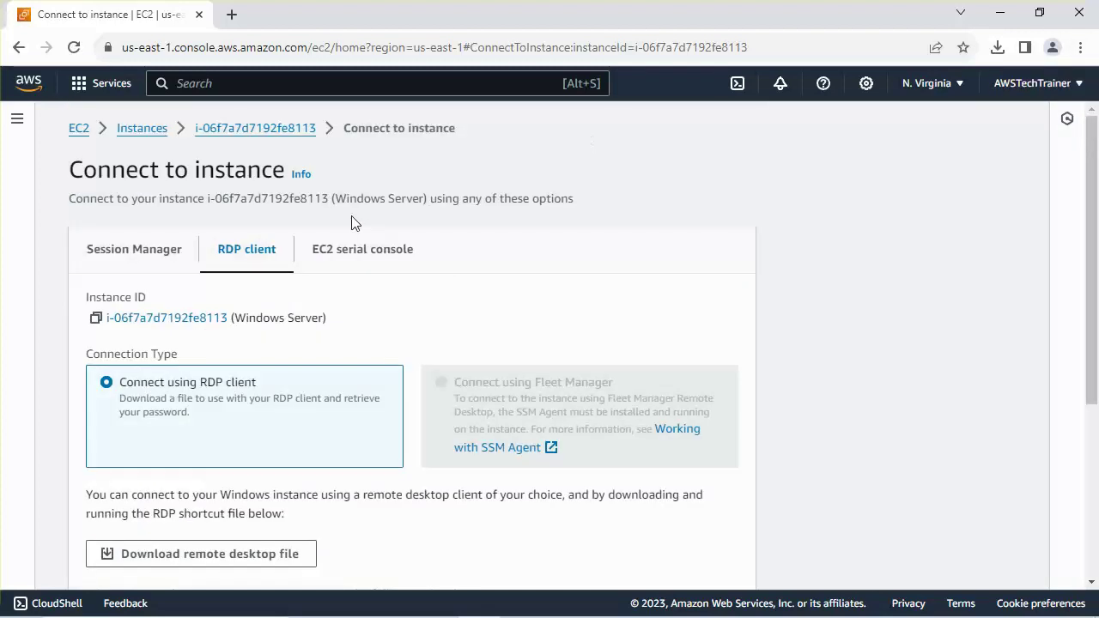
left_click(247, 128)
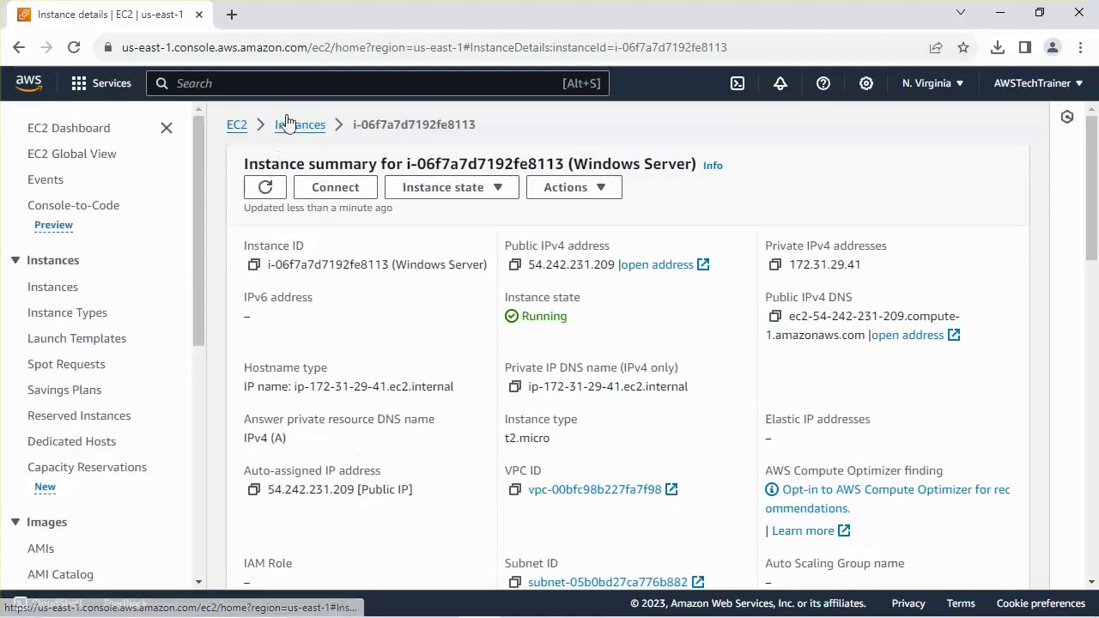
left_click(287, 125)
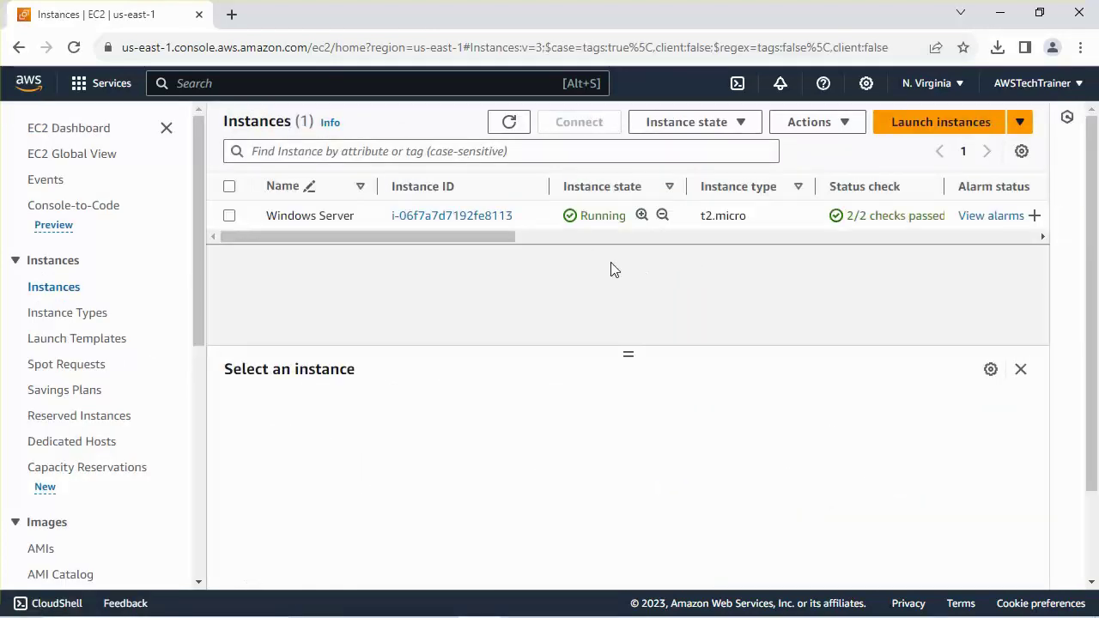
Terminate the Windows Server instance, confirming the termination, and refresh the instances list to check its state
left_click(228, 217)
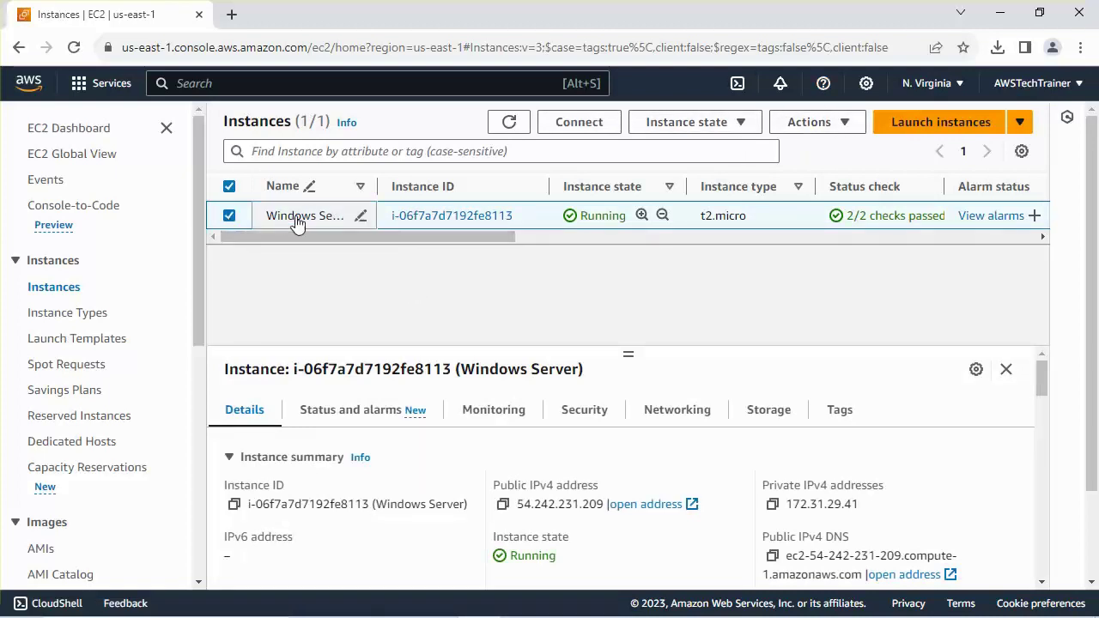
left_click(734, 125)
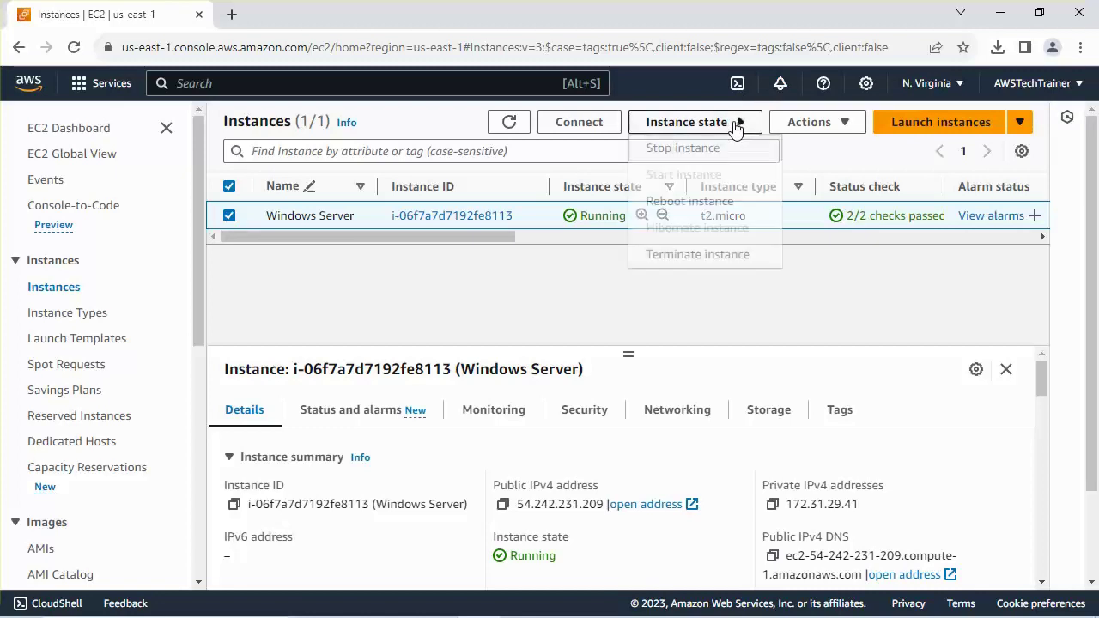
left_click(682, 254)
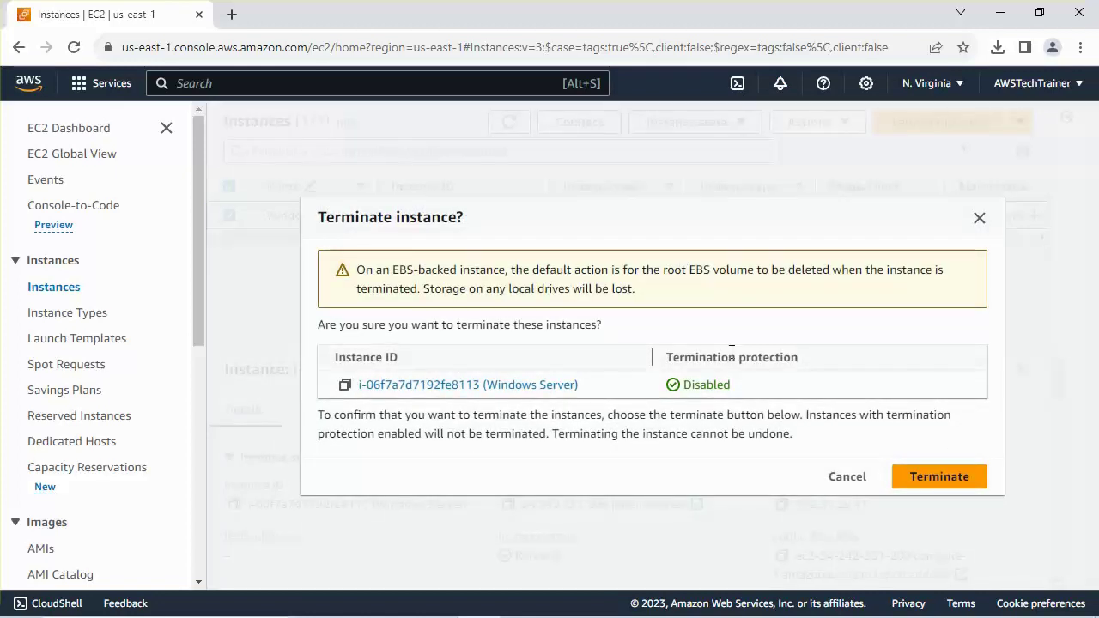
left_click(938, 477)
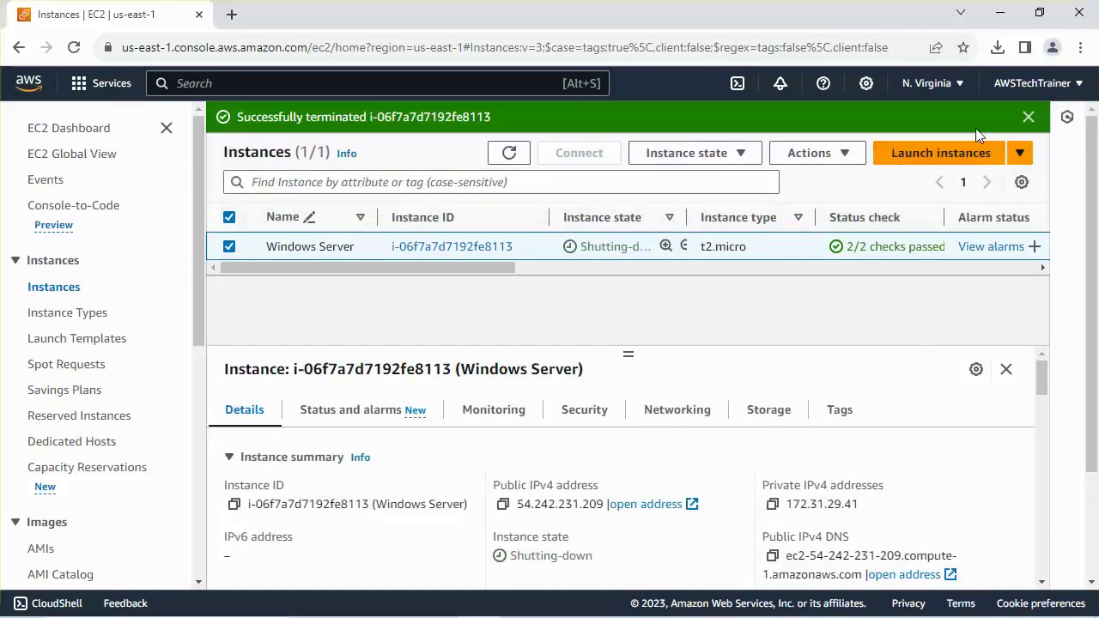
left_click(1028, 115)
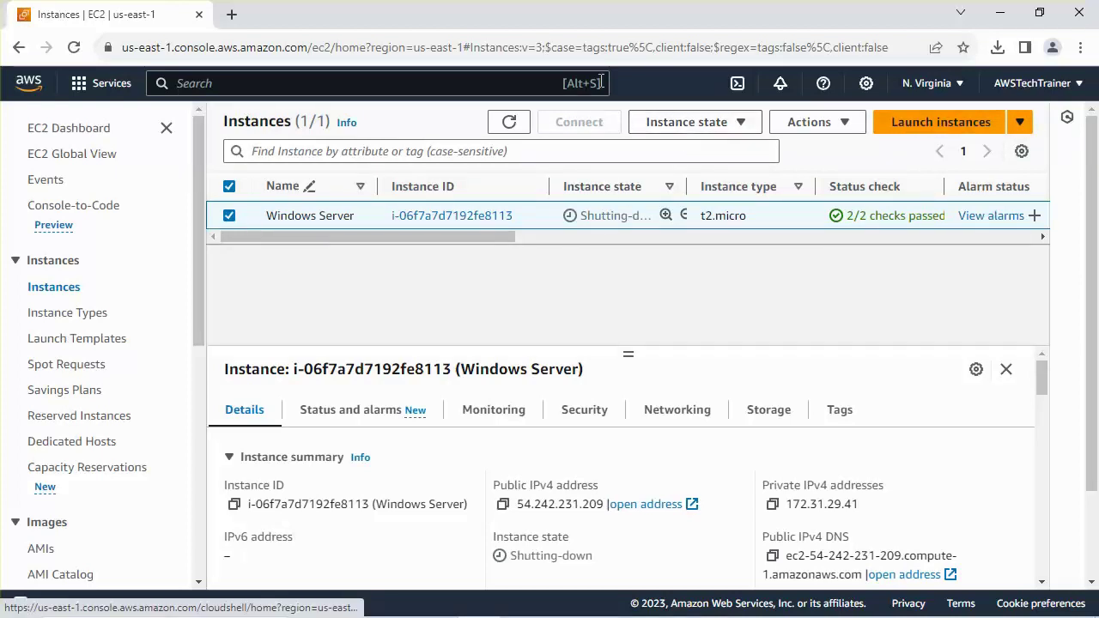
left_click(508, 123)
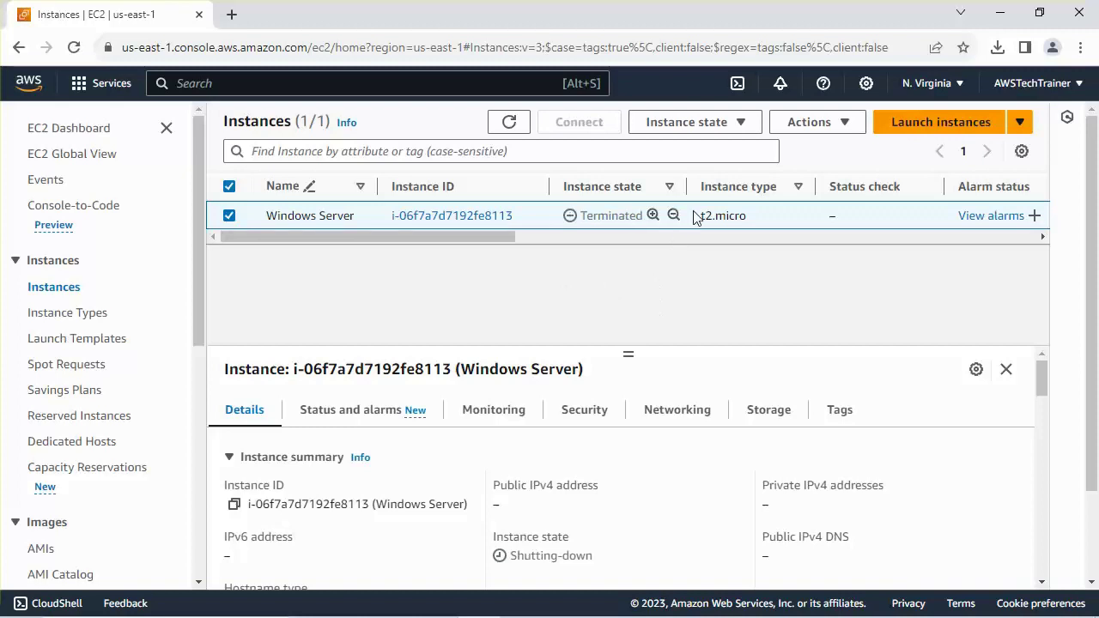
mouse_move(526, 609)
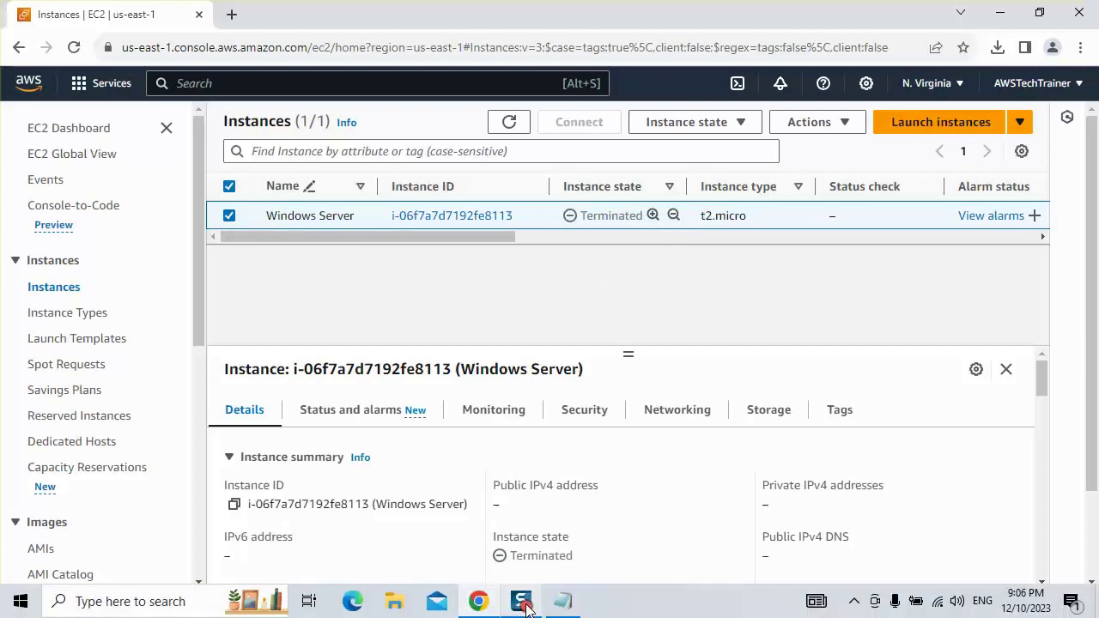